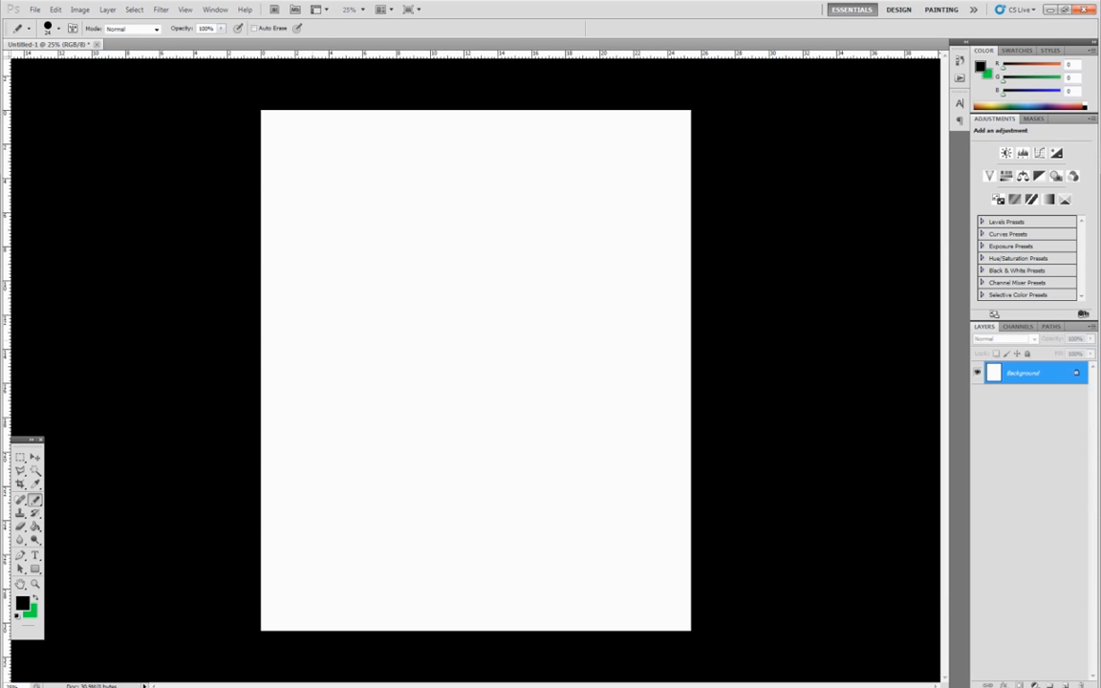
Step: Sketch black horizontal and vertical axes meeting at an origin and label them X and Y
mouse_move(307, 266)
mouse_down()
mouse_move(319, 532)
mouse_move(568, 507)
mouse_up()
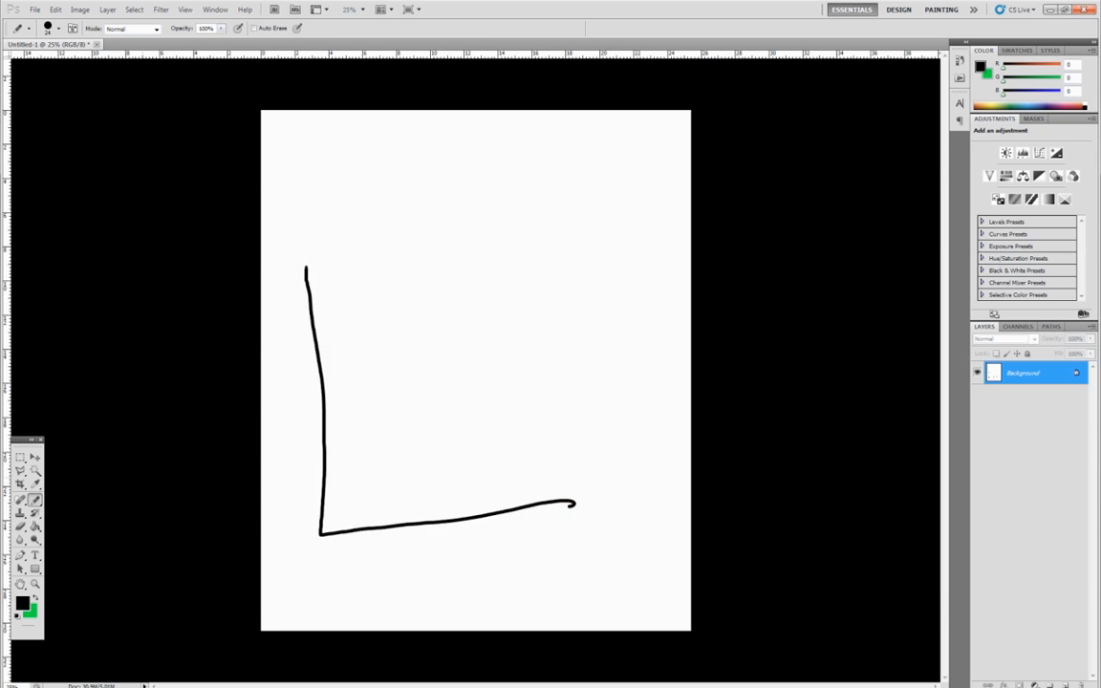
mouse_move(426, 538)
mouse_down()
mouse_move(445, 559)
mouse_move(446, 538)
mouse_up()
drag(282, 405, 293, 418)
drag(296, 397, 289, 441)
Step: Draw a green diagonal line from the origin, mark its end with a black dot and label it with a circled XY
key(x)
drag(322, 532, 446, 338)
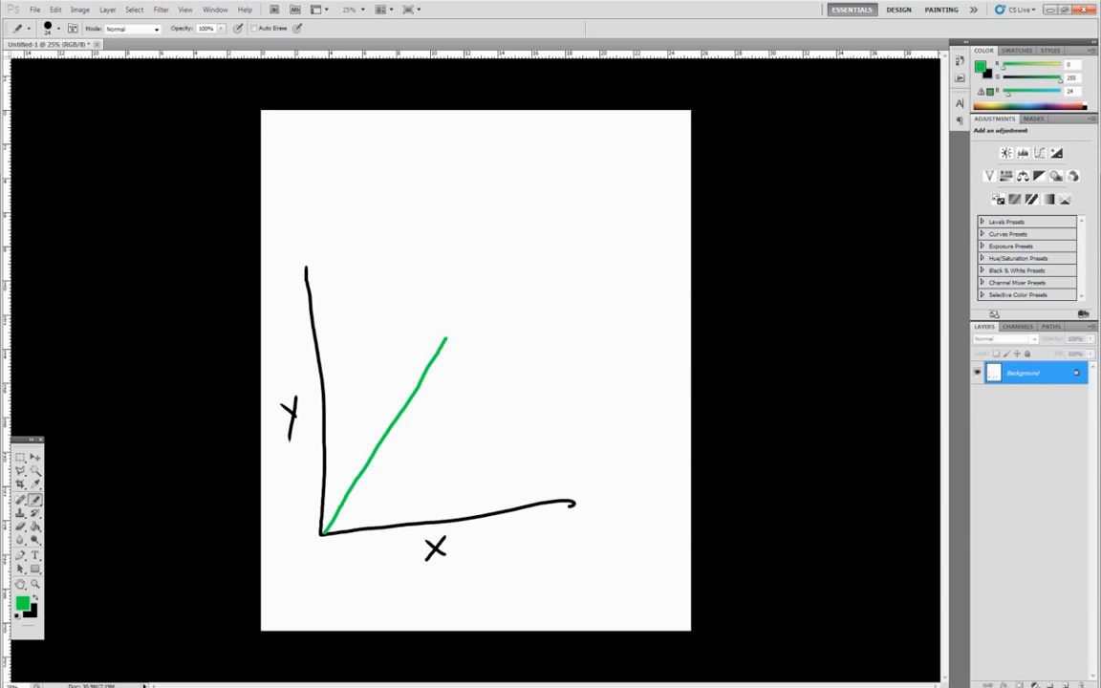
key(x)
click(446, 337)
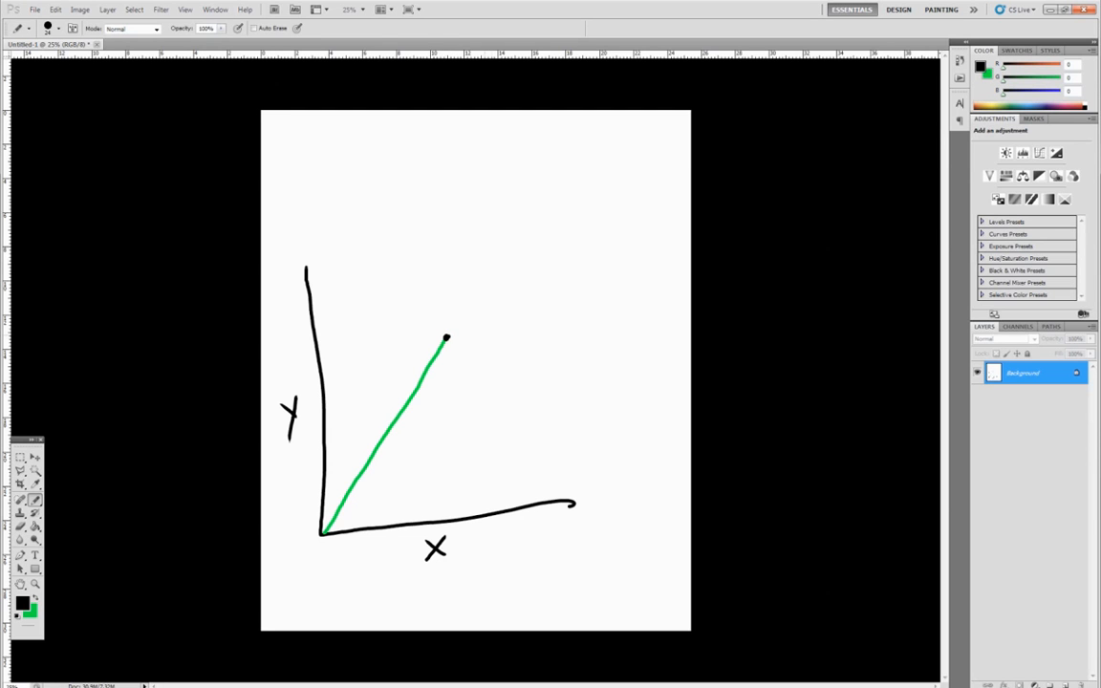
mouse_move(456, 331)
mouse_down()
mouse_move(485, 336)
mouse_move(465, 321)
mouse_up()
drag(463, 355, 490, 333)
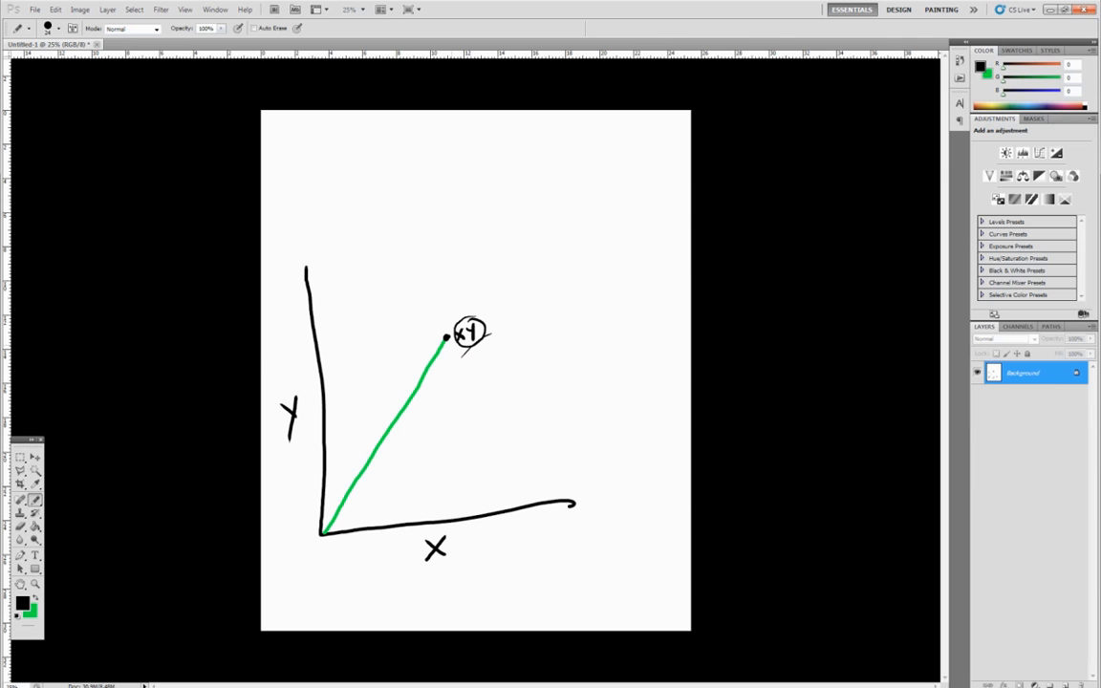
Step: Draw a black line alongside the green one labelled M, and write a circled, underlined XYM in the upper part of the canvas
mouse_move(451, 344)
mouse_down()
mouse_move(379, 468)
mouse_move(325, 531)
mouse_up()
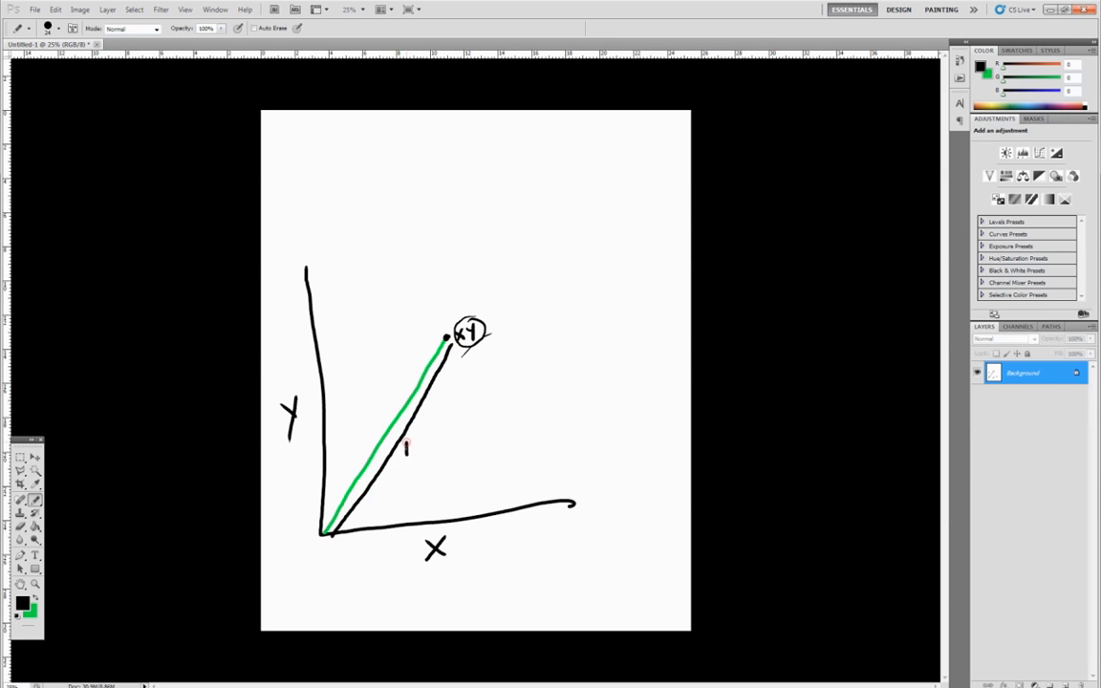
drag(407, 449, 417, 453)
mouse_move(557, 295)
mouse_down()
mouse_move(571, 312)
mouse_move(557, 313)
mouse_move(585, 303)
mouse_move(583, 315)
mouse_move(612, 313)
mouse_move(586, 276)
mouse_up()
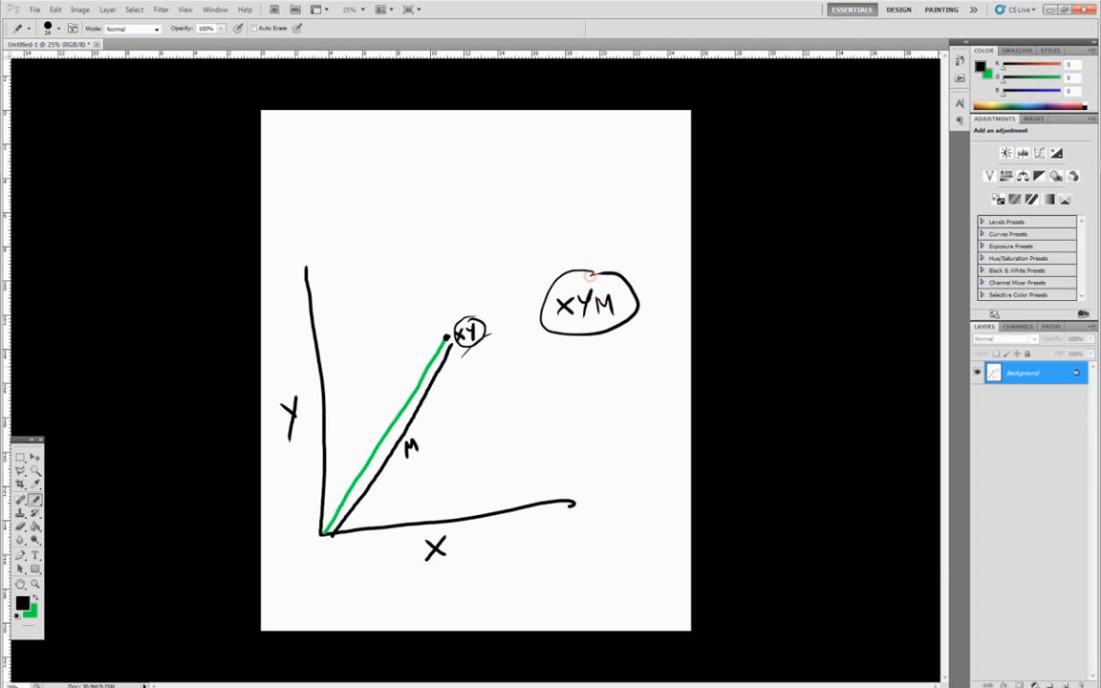
drag(574, 338, 639, 304)
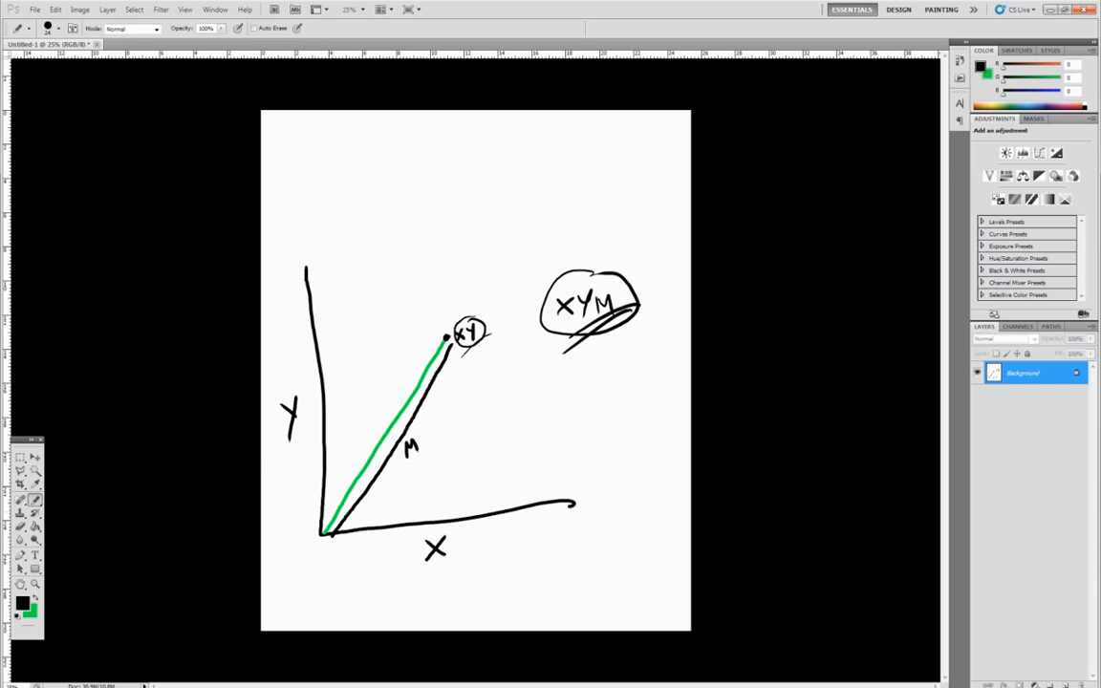
Step: Mark the origin with a 0 and sketch a small angle arc between the two axes
drag(317, 536, 316, 538)
drag(322, 517, 334, 512)
drag(323, 511, 342, 522)
drag(330, 500, 334, 507)
Step: Change the drawing colour to orange and draw a second, shallower line from the origin
key(x)
click(22, 603)
click(610, 151)
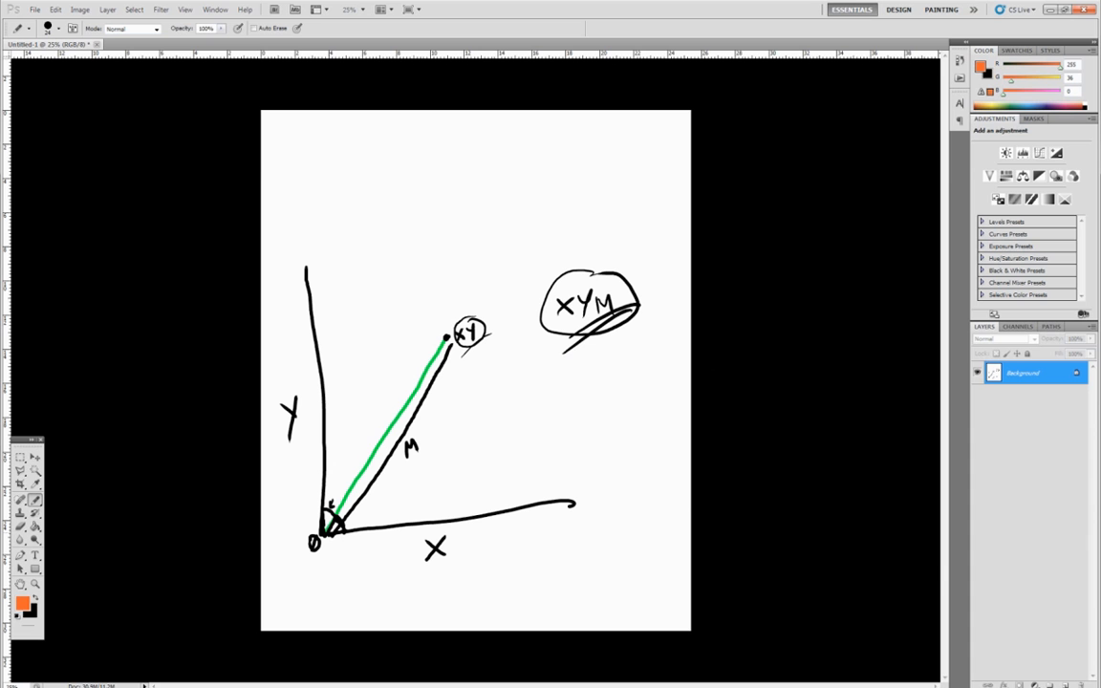
drag(330, 528, 522, 377)
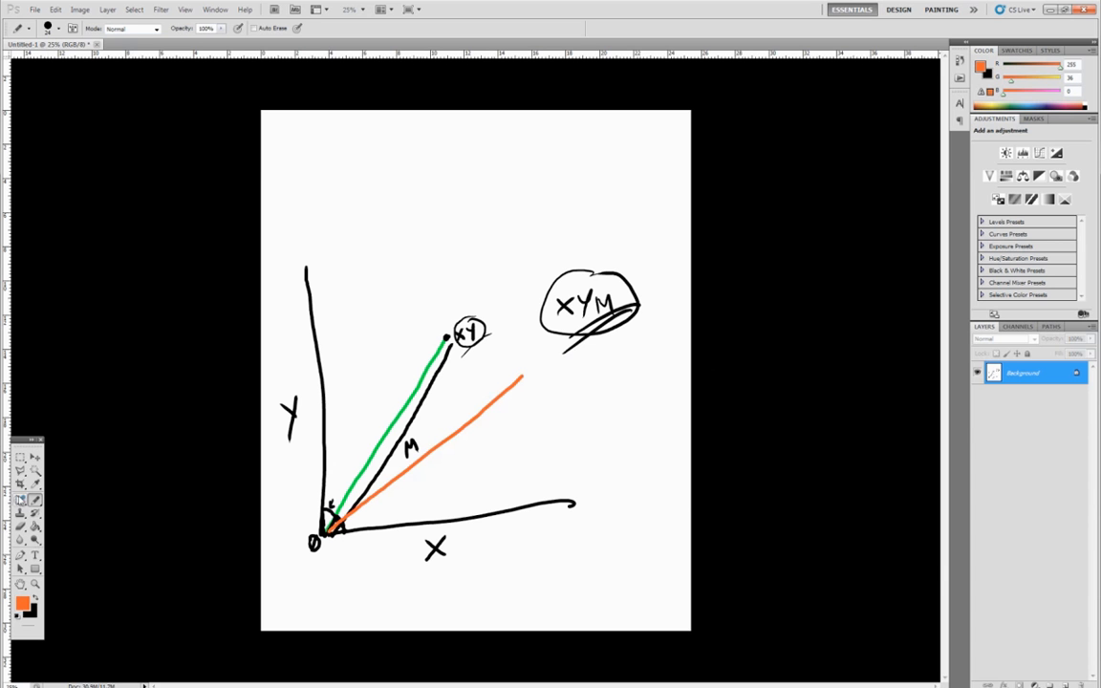
Step: Switch back to black and sketch a larger angle arc at the origin across the orange line
key(x)
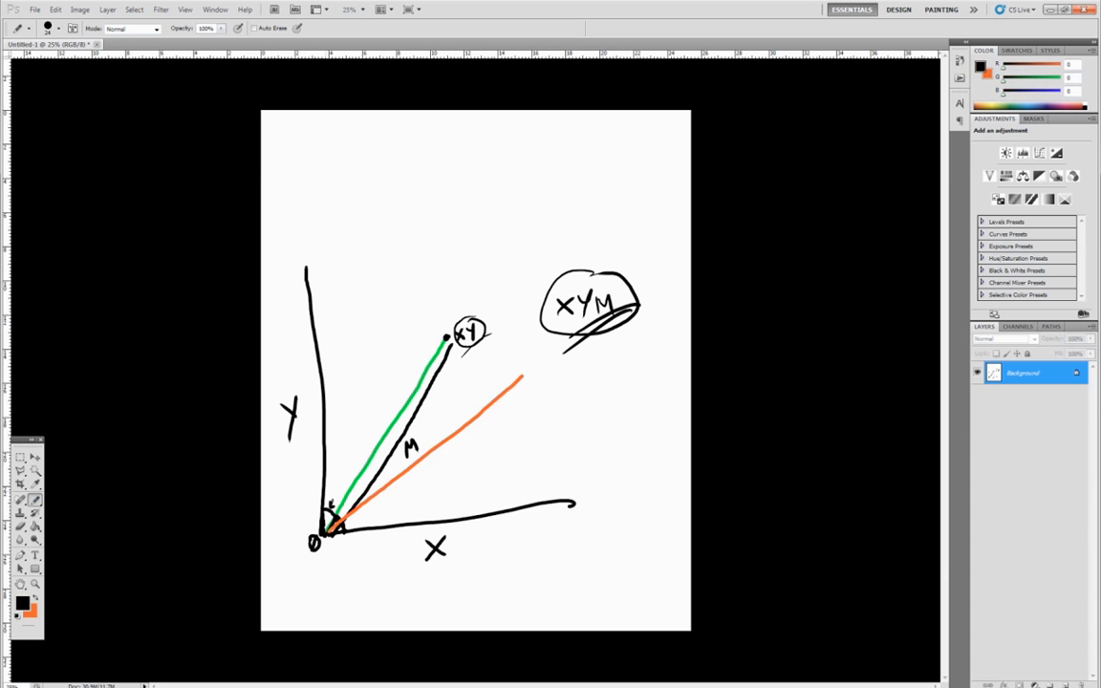
mouse_move(340, 498)
mouse_down()
mouse_move(350, 508)
mouse_move(344, 501)
mouse_move(332, 530)
mouse_move(356, 508)
mouse_up()
drag(350, 502, 361, 529)
Step: Mark the orange line's end with a dot, label it XY and draw a black line alongside it
click(524, 375)
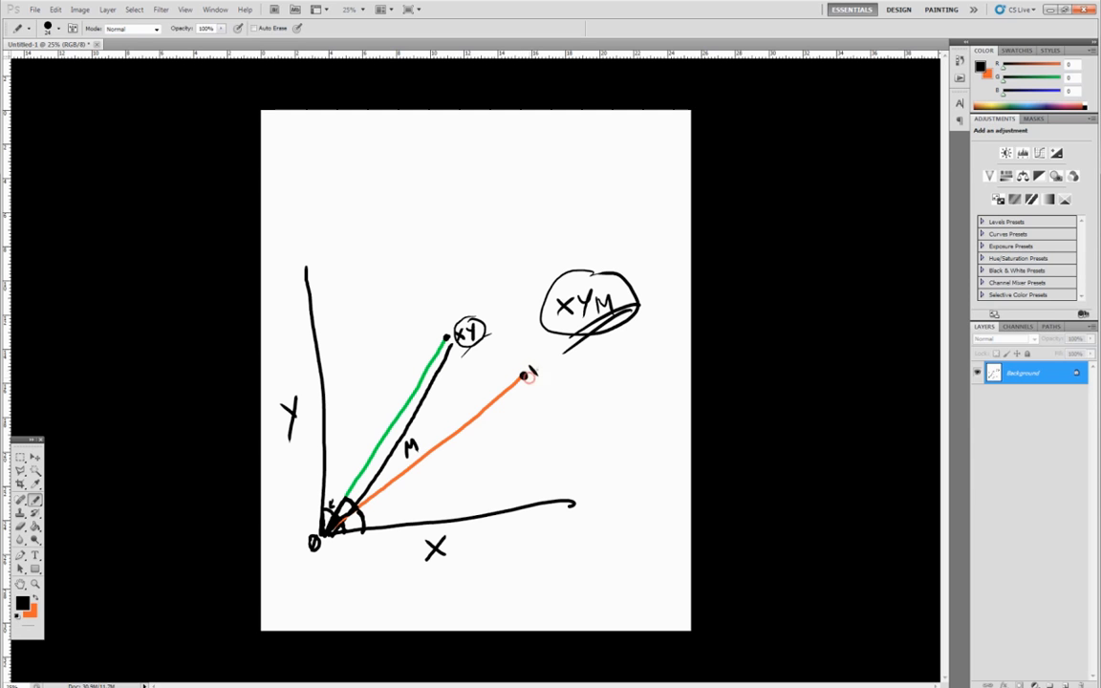
drag(530, 367, 537, 375)
drag(538, 367, 531, 374)
mouse_move(540, 362)
mouse_down()
mouse_move(544, 375)
mouse_move(330, 546)
mouse_up()
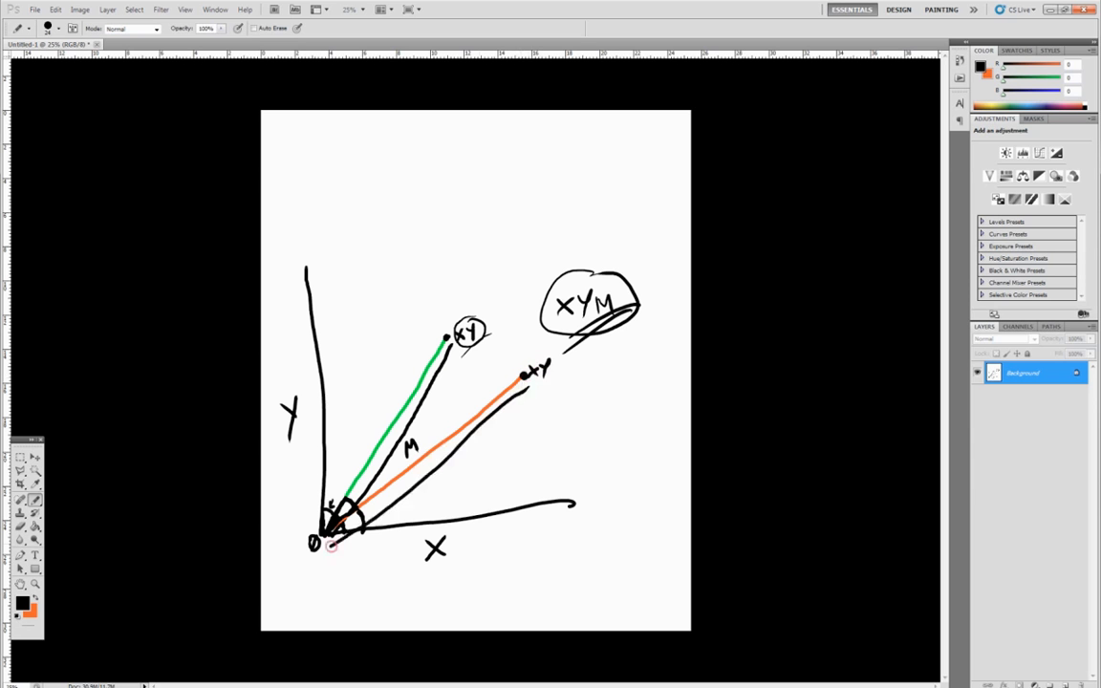
drag(439, 484, 449, 481)
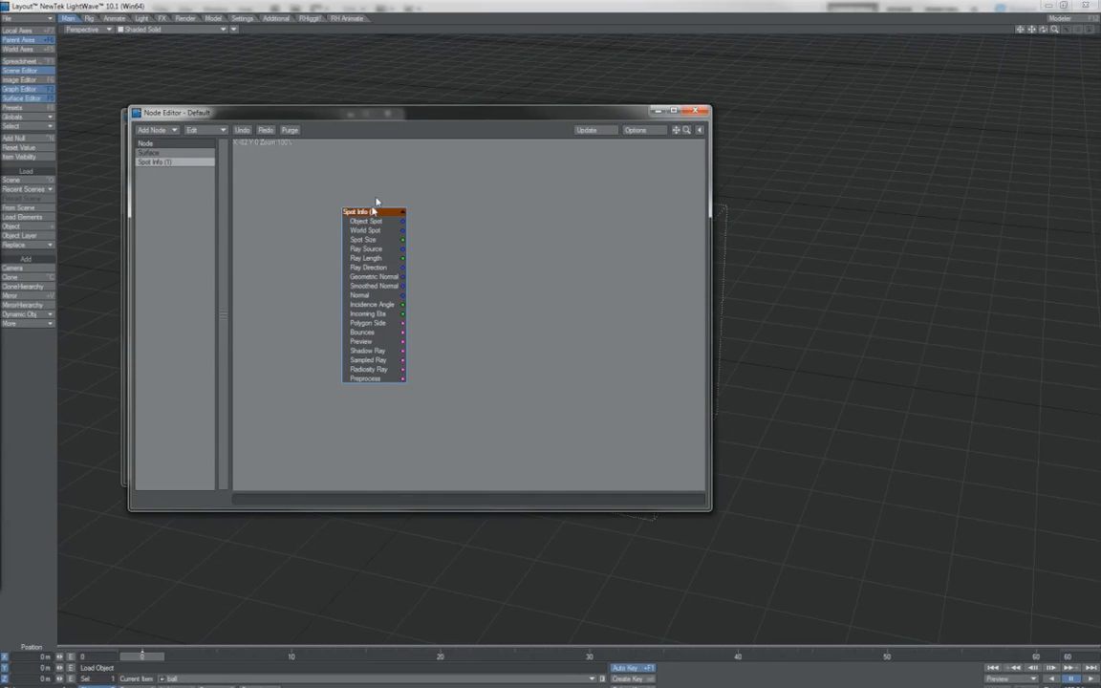
Step: Switch to LightWave Layout and reposition the Spot Info node in the Node Editor
drag(375, 209, 359, 204)
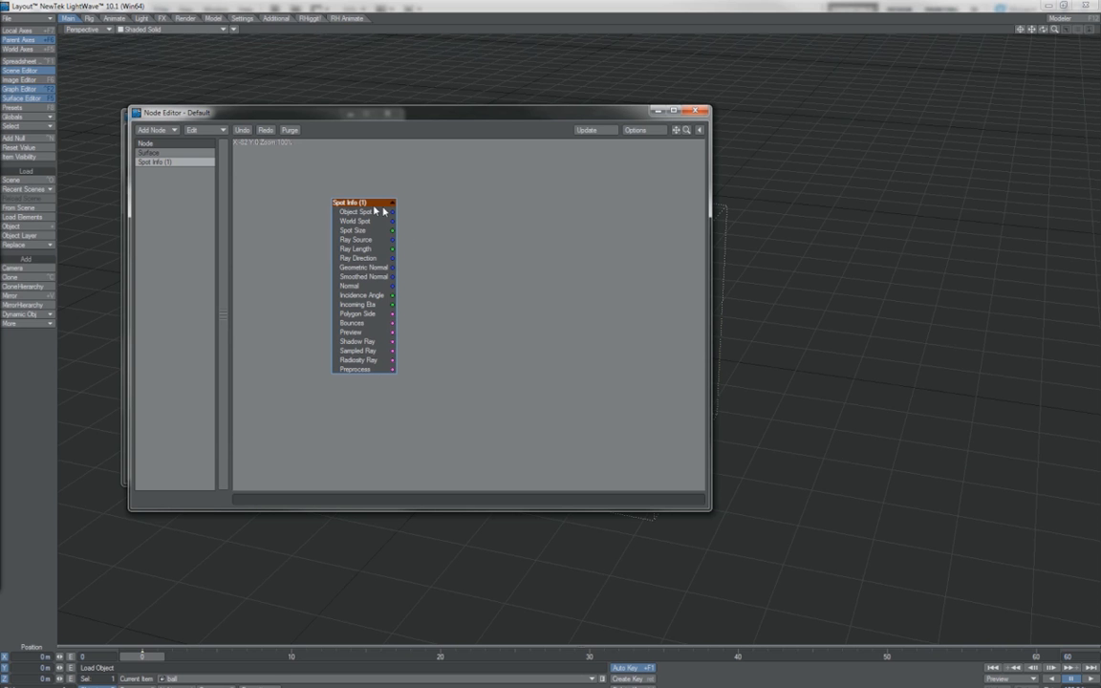
drag(376, 203, 368, 219)
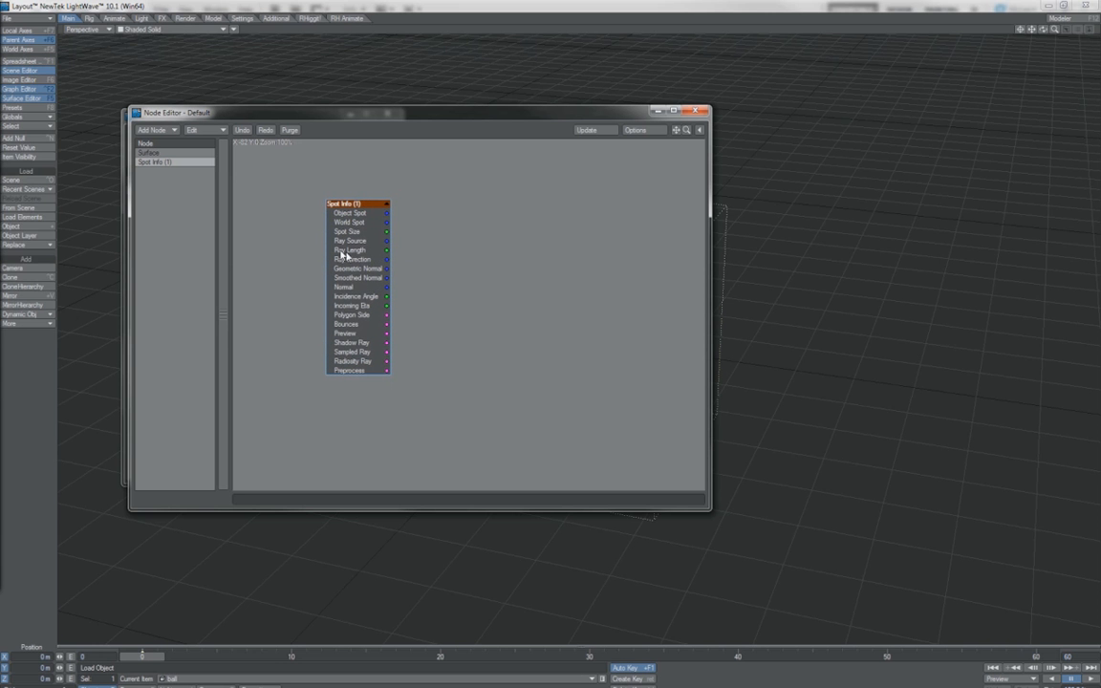
click(358, 252)
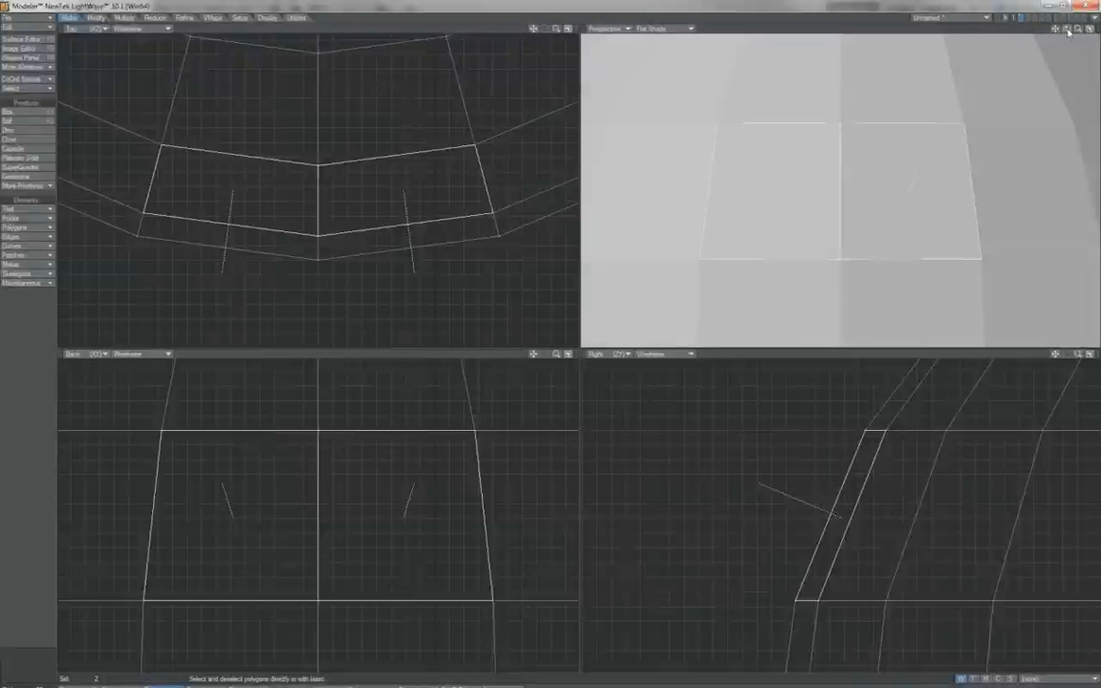
Step: Switch to LightWave Modeler and examine the normals of the two selected ball polygons from several angles
alt+drag(841, 192, 889, 191)
mouse_move(1067, 29)
mouse_down()
mouse_move(1004, 29)
mouse_move(1070, 29)
mouse_move(1010, 31)
mouse_move(1051, 42)
mouse_move(1057, 86)
mouse_move(1099, 91)
mouse_move(1093, 31)
mouse_move(1071, 29)
mouse_move(1099, 38)
mouse_move(1069, 29)
mouse_up()
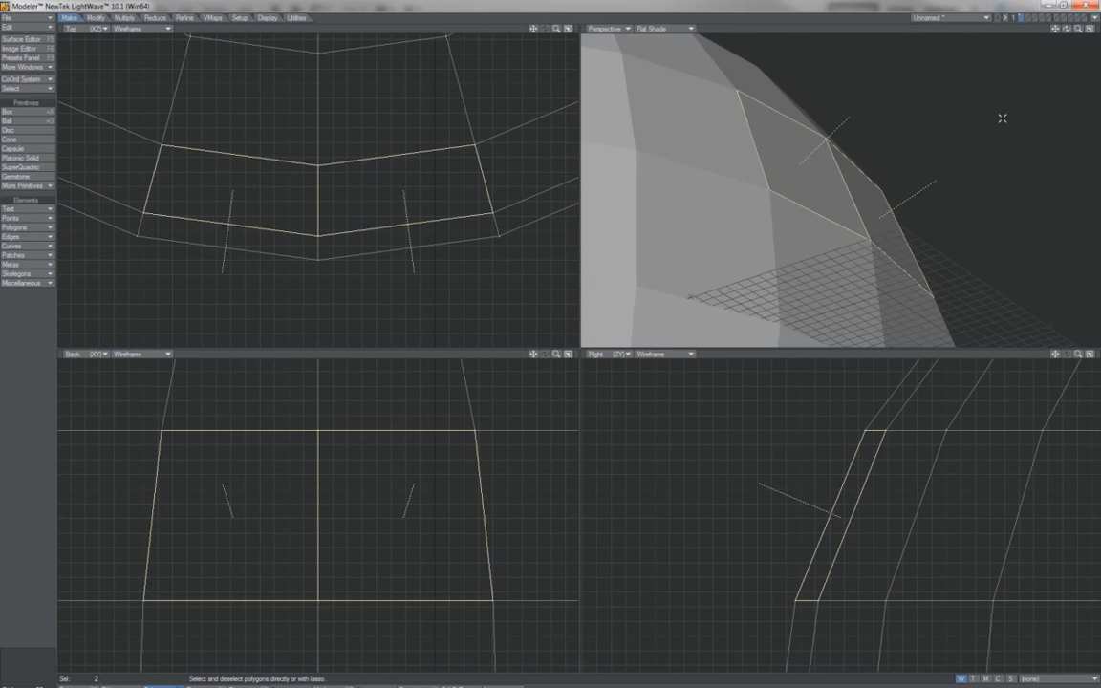
drag(1066, 29, 1026, 59)
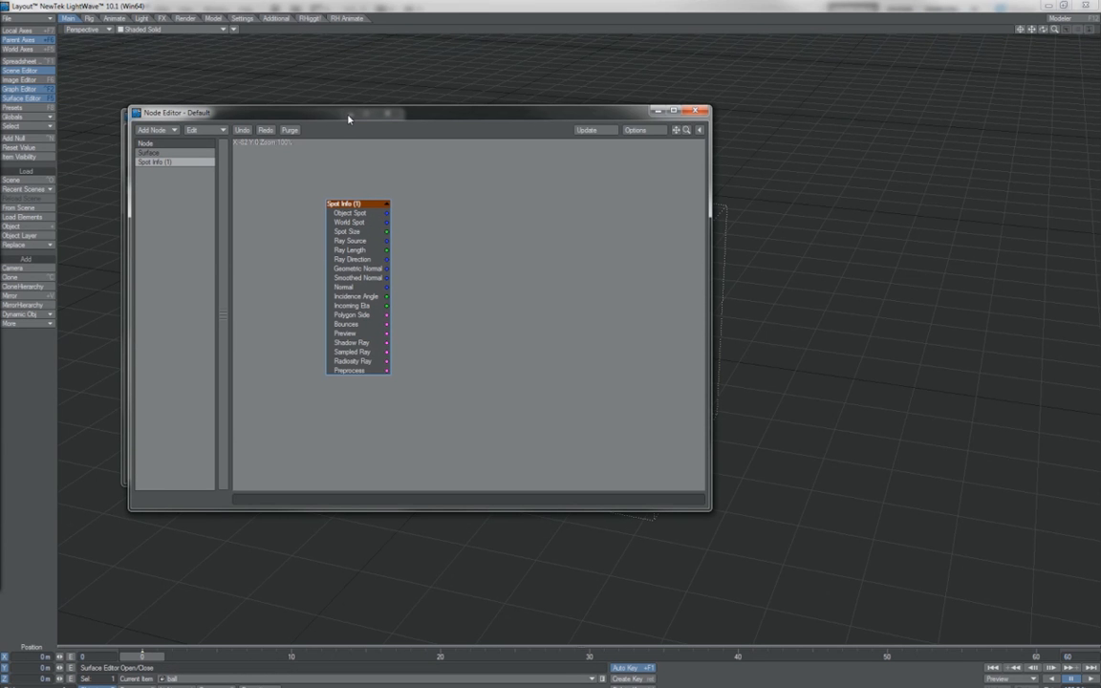
Step: Switch back to Layout, move the Node Editor aside and examine the ball and camera from several angles
drag(346, 113, 310, 168)
mouse_move(1034, 33)
mouse_down()
mouse_move(1080, 35)
mouse_move(1042, 28)
mouse_move(1036, 11)
mouse_move(1013, 10)
mouse_move(1030, 29)
mouse_move(1004, 26)
mouse_move(1053, 39)
mouse_move(1018, 27)
mouse_move(1032, 27)
mouse_up()
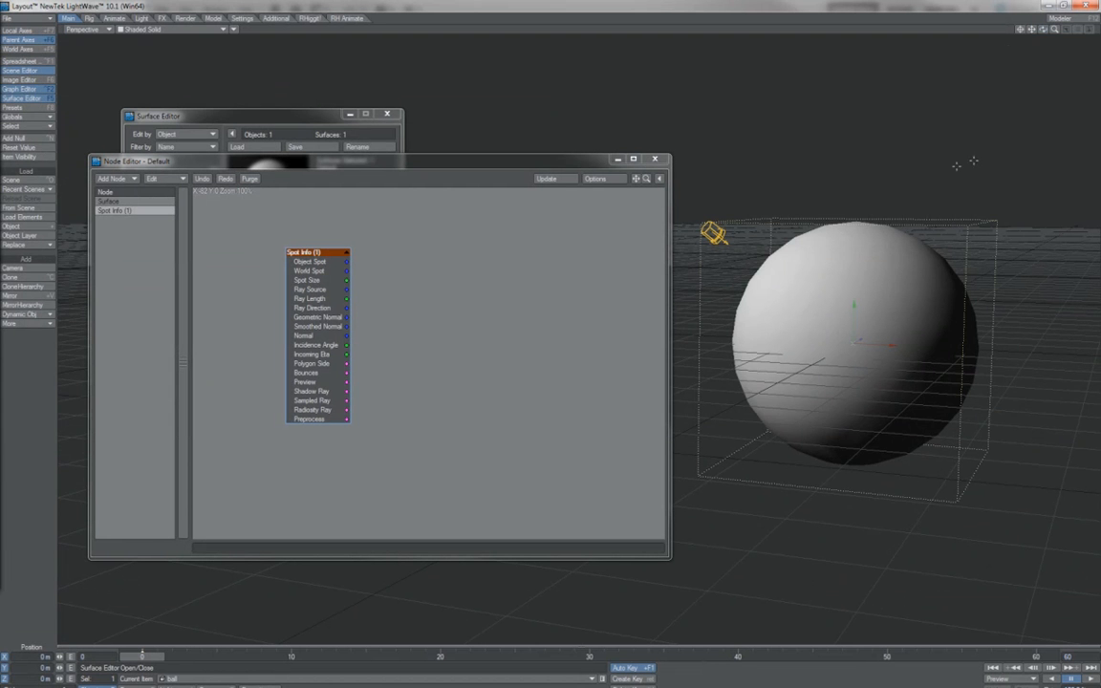
mouse_move(1042, 30)
mouse_down()
mouse_move(1056, 57)
mouse_move(1066, 38)
mouse_move(1046, 36)
mouse_up()
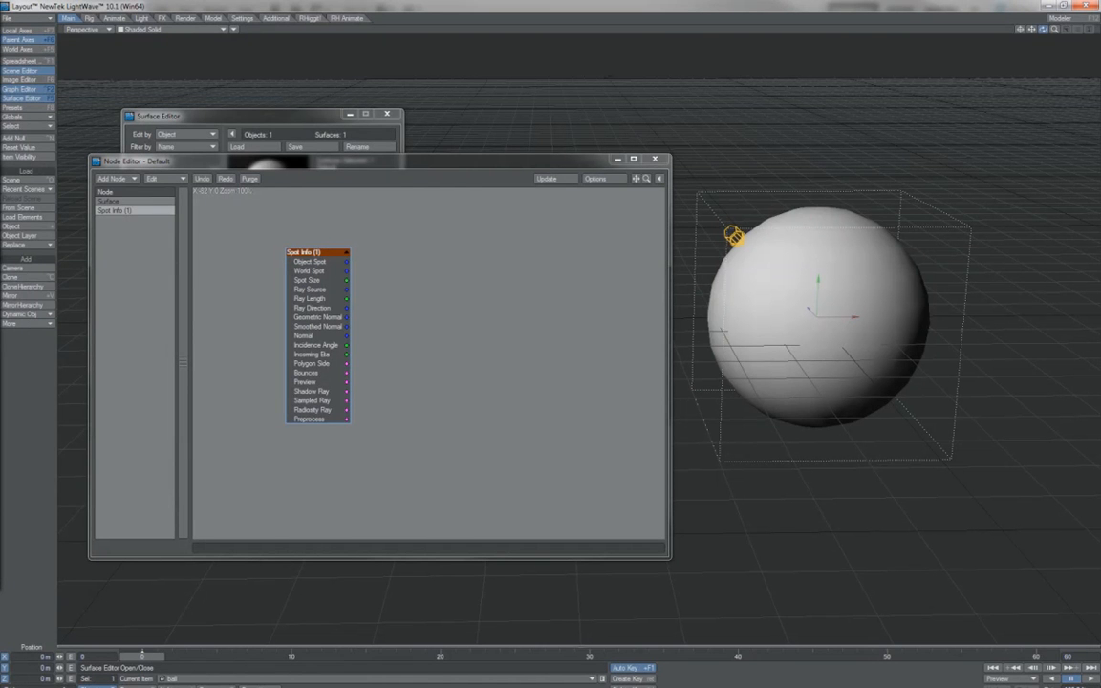
alt+drag(831, 306, 817, 340)
drag(1044, 29, 1038, 61)
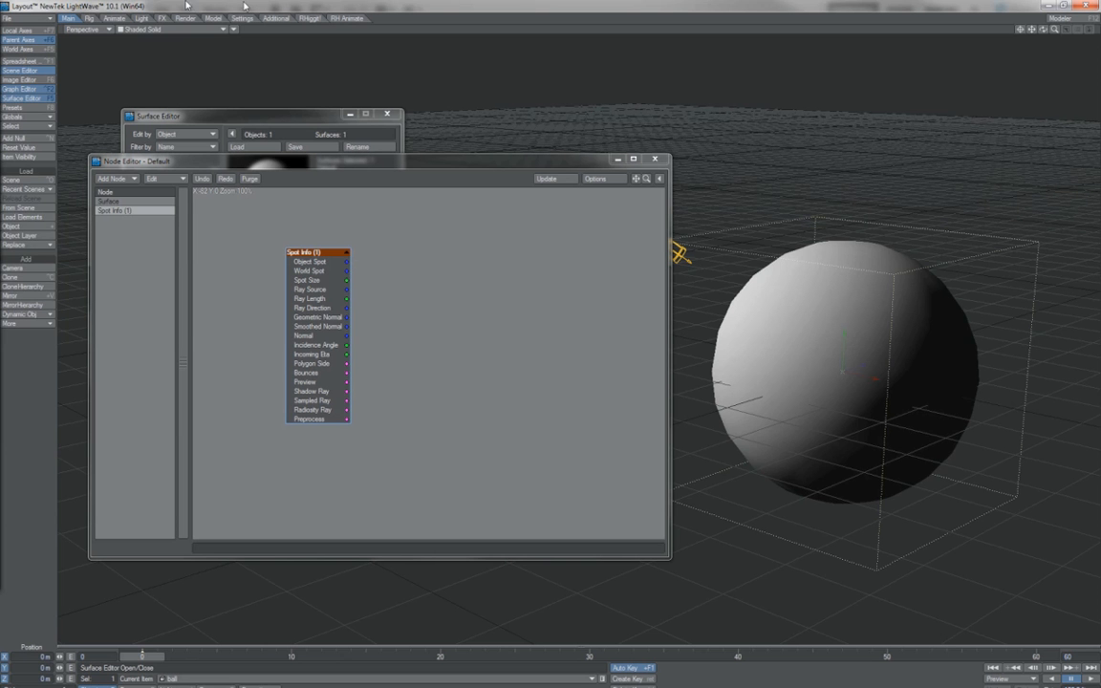
Step: Set the viewport shading to Textured Shaded Solid Wireframe and view the ball through the camera, clear of the Node Editor
click(170, 29)
click(170, 46)
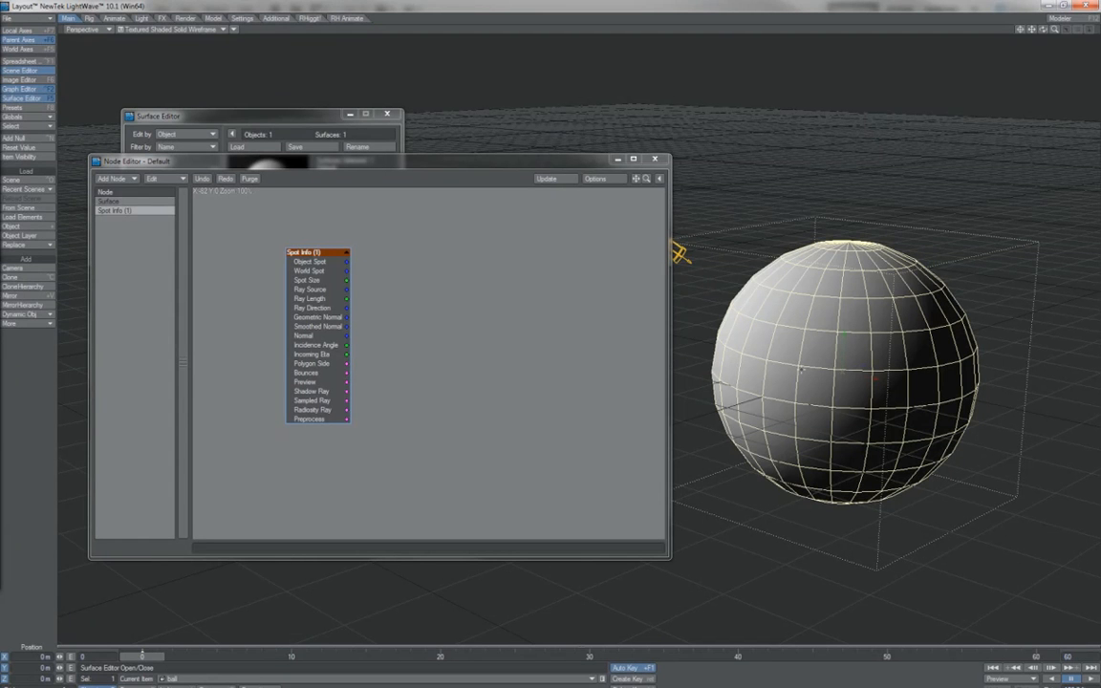
key(6)
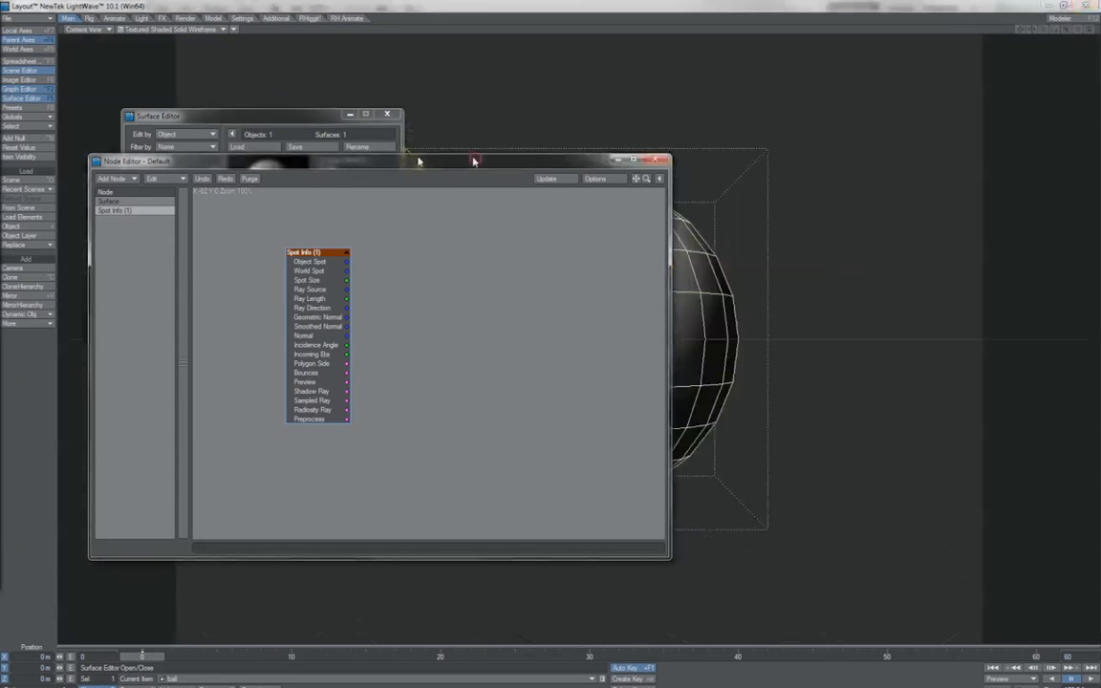
drag(473, 161, 343, 153)
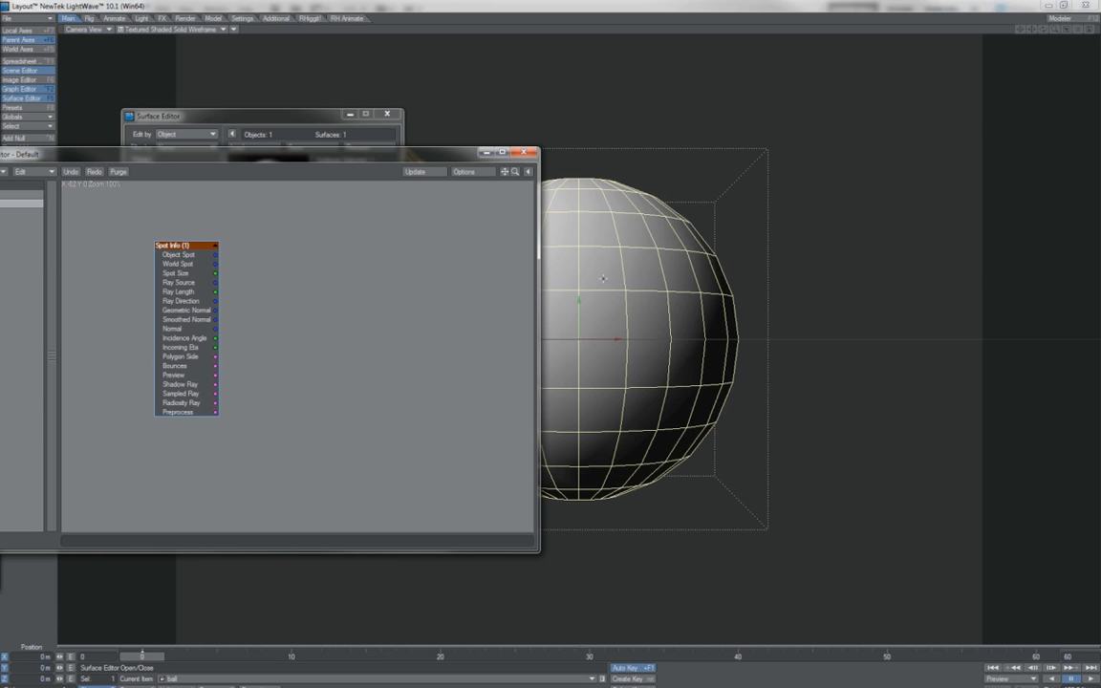
Step: Return to the perspective view and examine the wireframe ball from different angles beside the fully visible Node Editor
key(7)
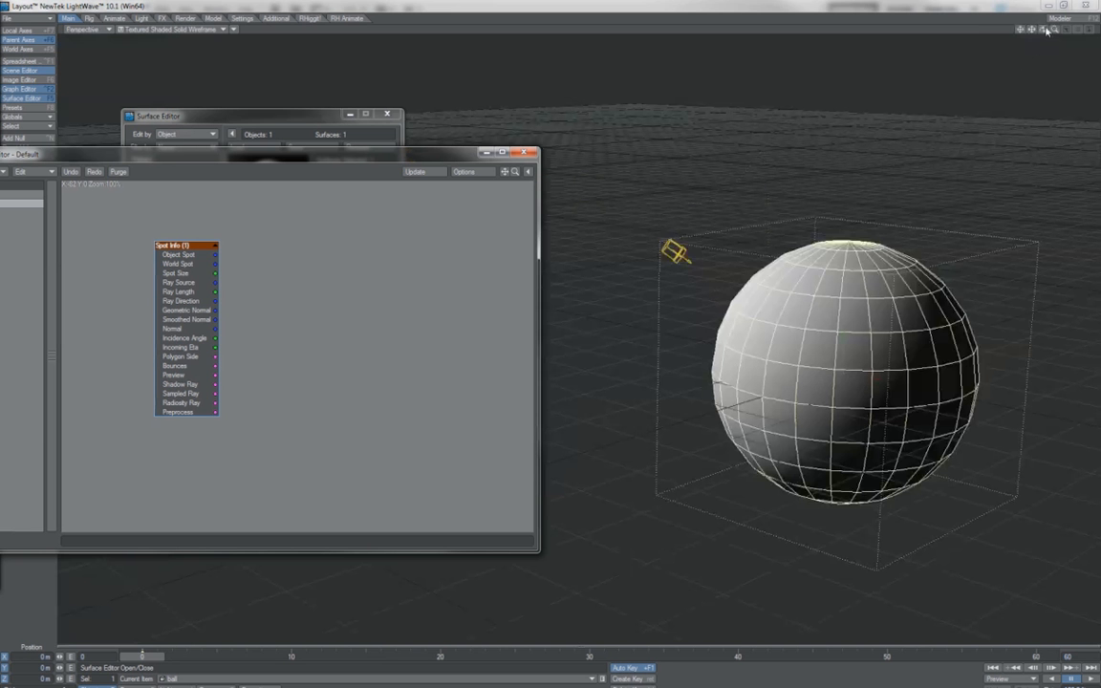
mouse_move(1044, 30)
mouse_down()
mouse_move(1065, 17)
mouse_move(1025, 11)
mouse_move(990, 46)
mouse_move(959, 25)
mouse_move(1042, 30)
mouse_up()
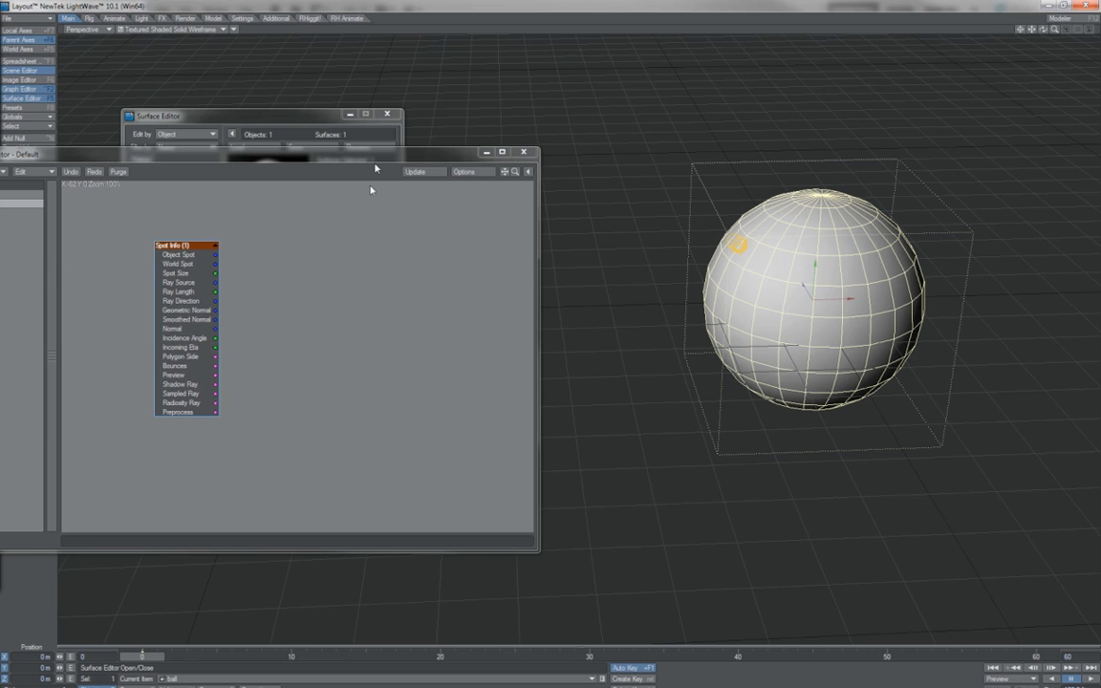
drag(380, 152, 457, 175)
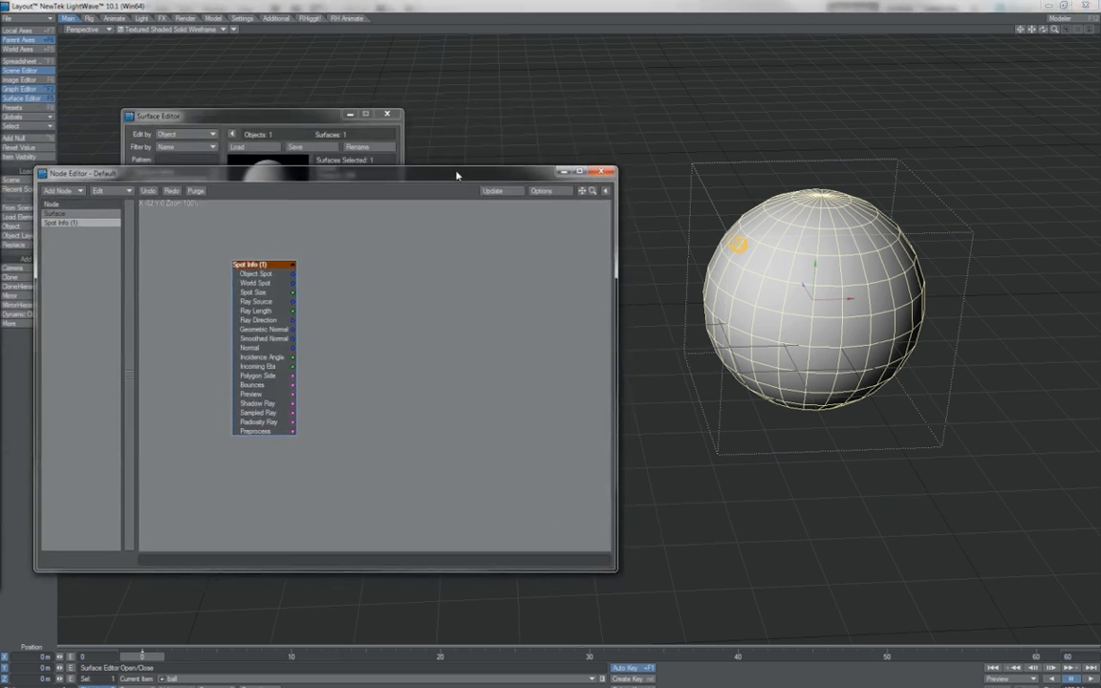
drag(1044, 30, 998, 32)
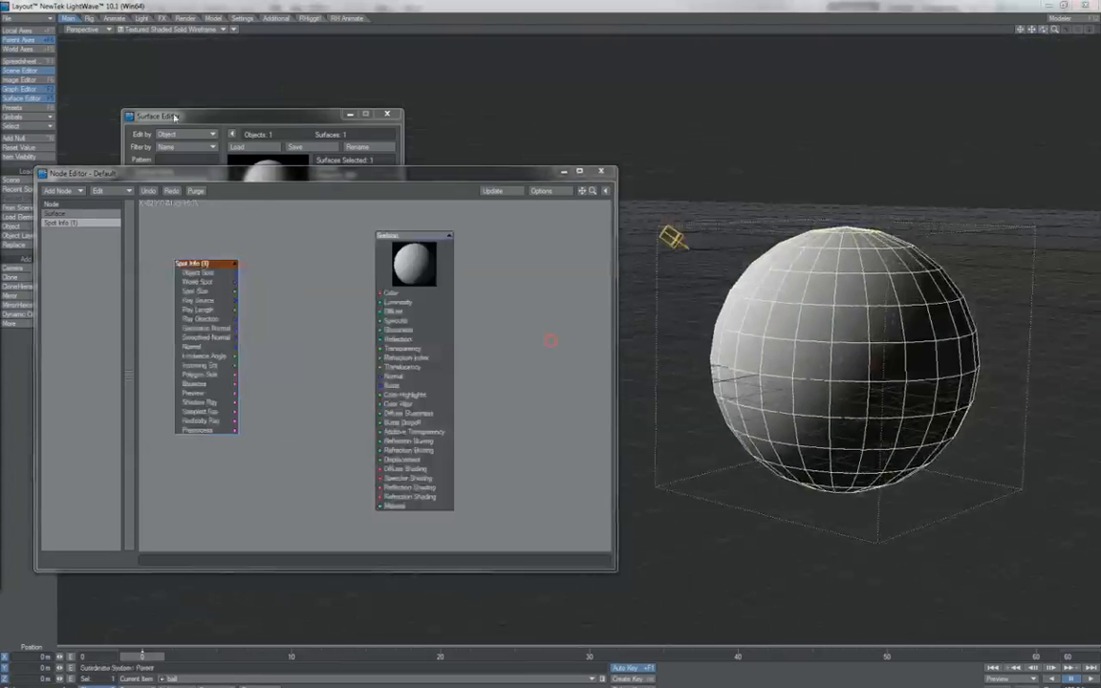
Step: Enable node shading for the ball's Default surface and bring the Node Editor forward over the Surface Editor
click(175, 117)
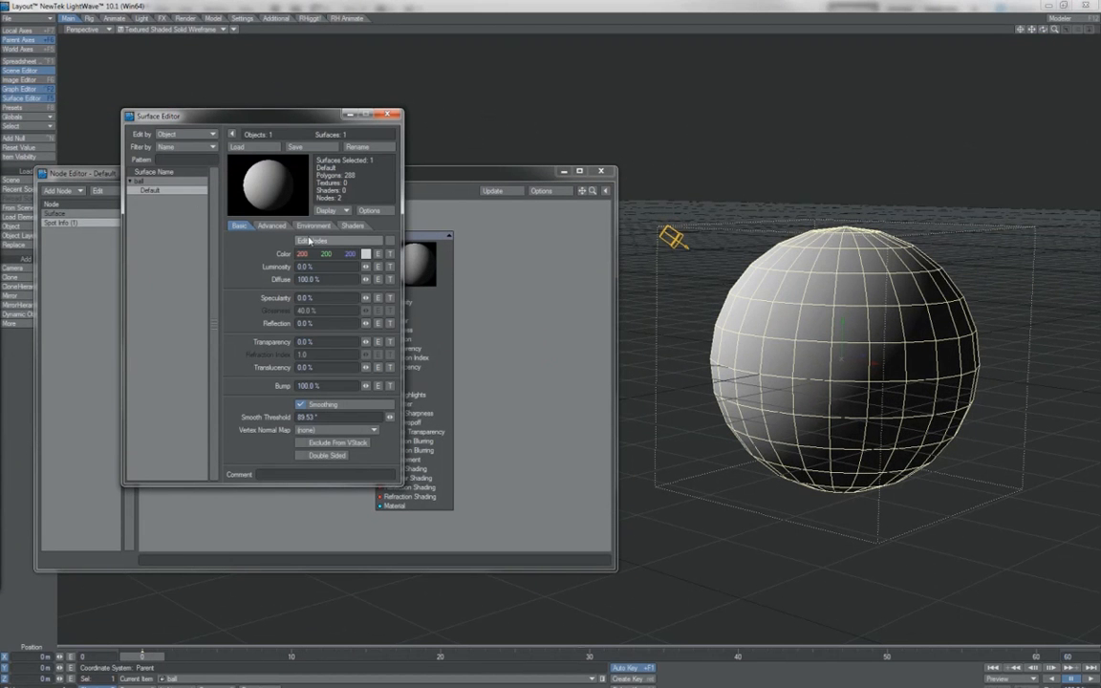
click(390, 241)
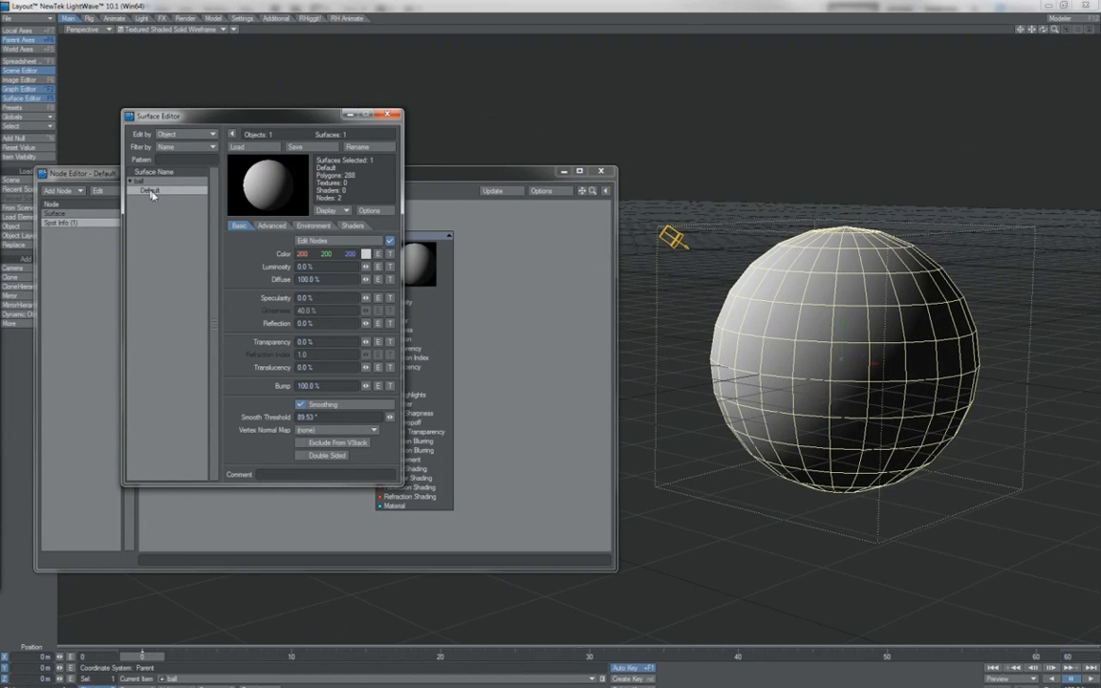
click(431, 175)
drag(431, 175, 448, 86)
drag(213, 189, 264, 195)
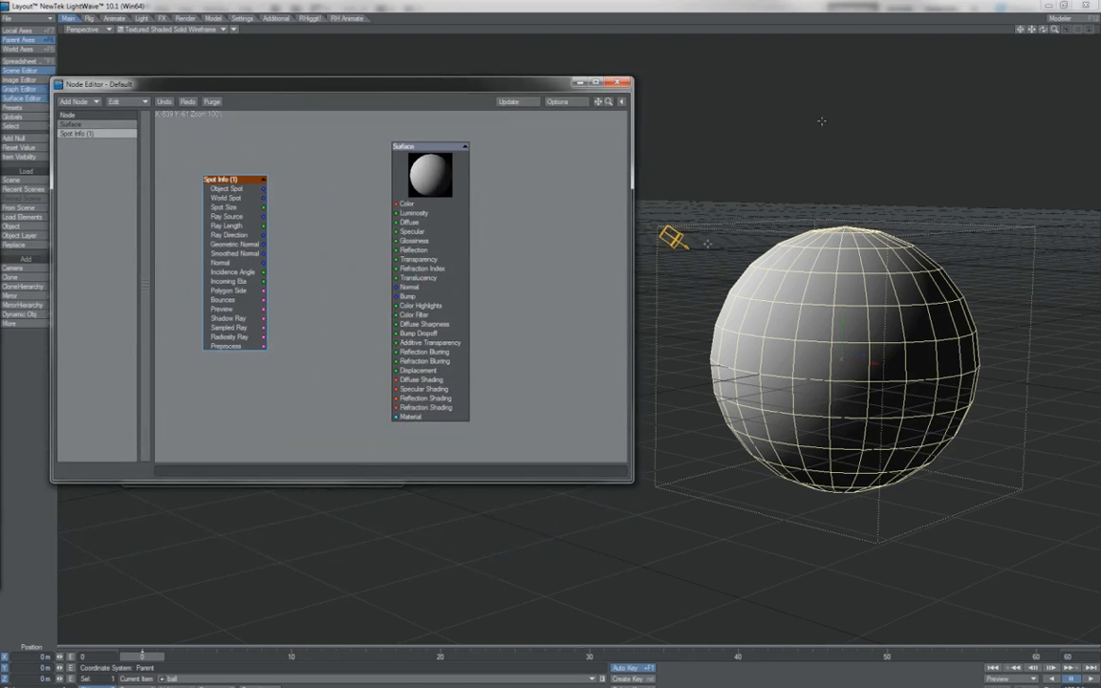
Step: Position the null outside the ball in the Back view at about X -2.34 m, Y 2.40 m, and select the Spot Info node
drag(1042, 29, 1074, 14)
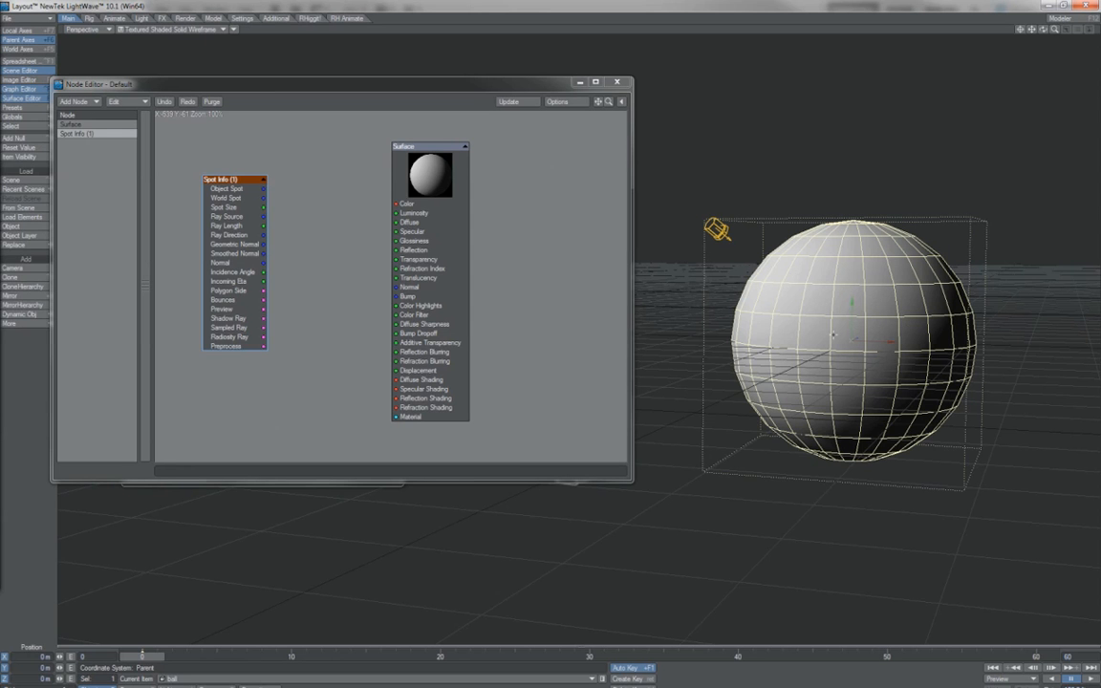
key(shift+h)
drag(859, 351, 965, 351)
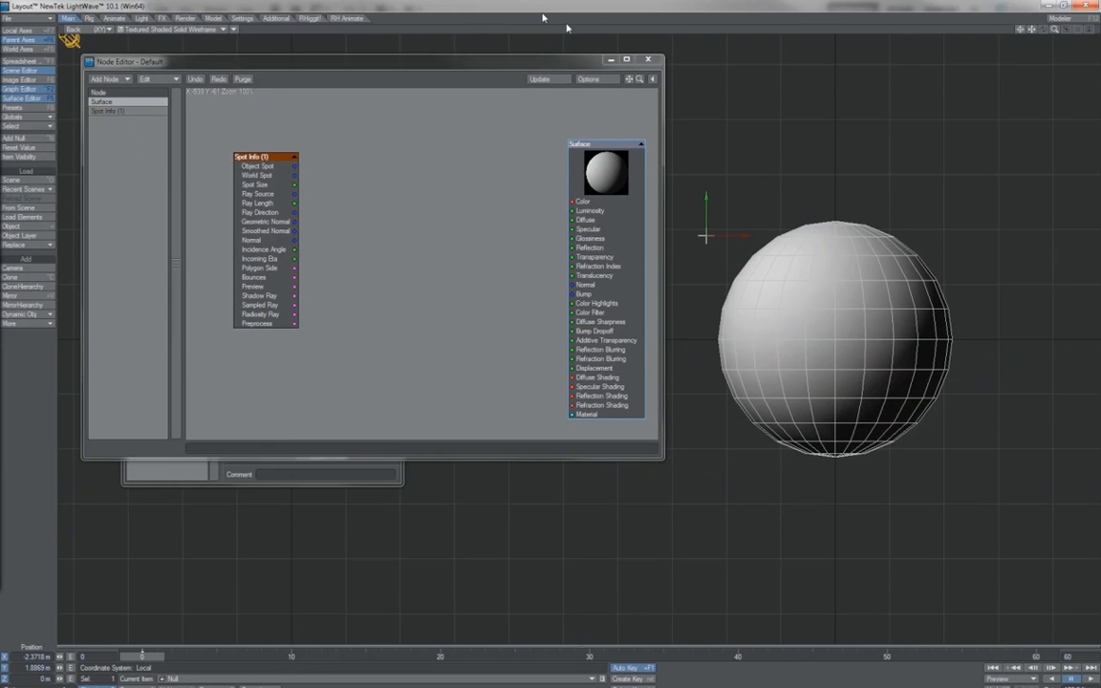
drag(535, 64, 458, 76)
drag(760, 205, 763, 175)
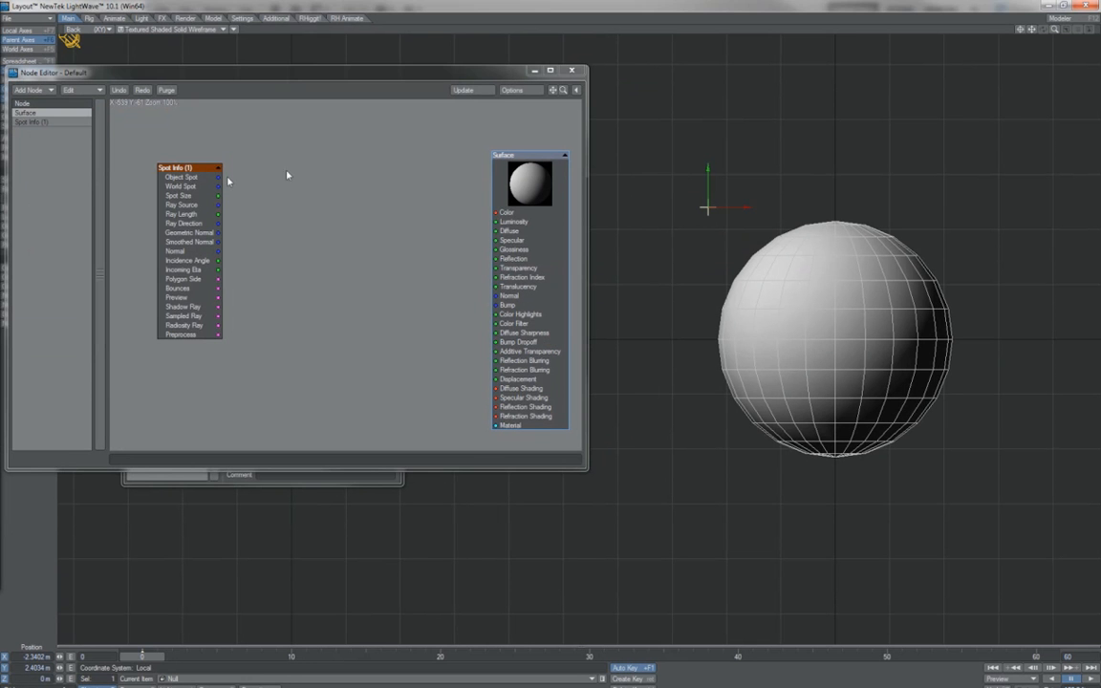
click(194, 182)
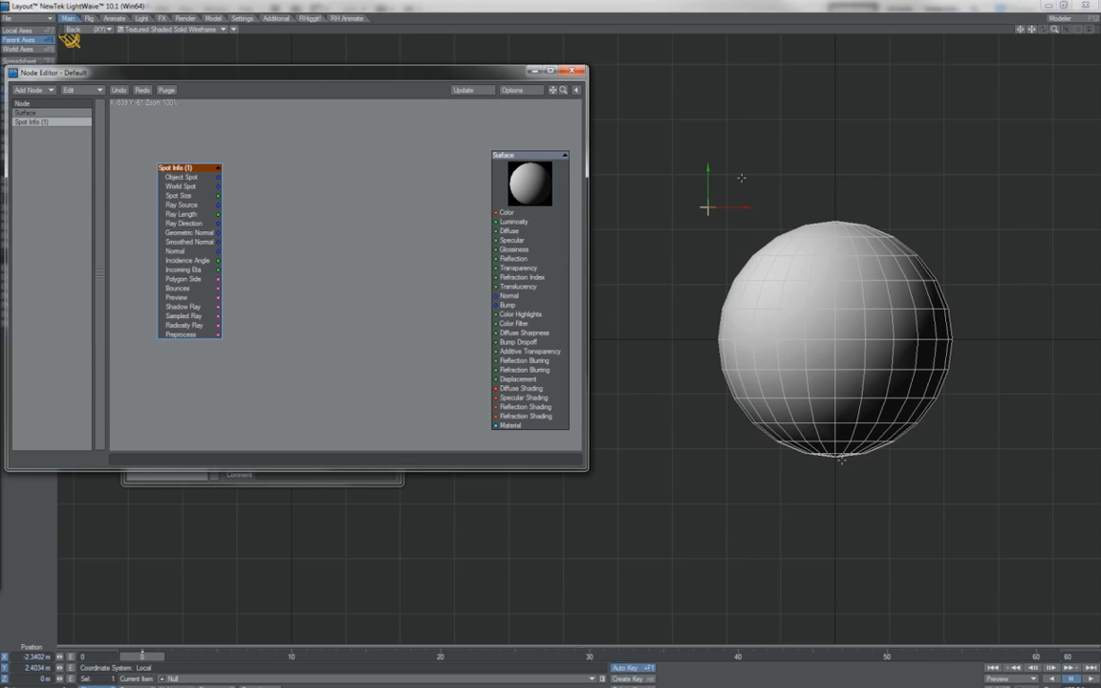
drag(742, 178, 551, 340)
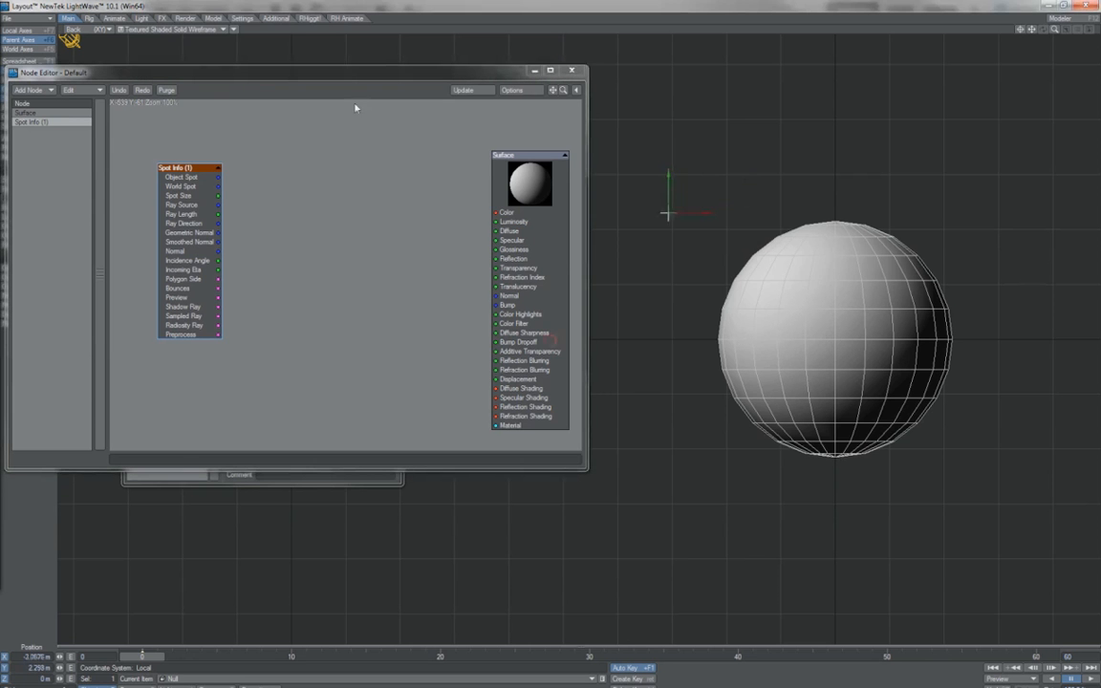
key(ctrl+F1)
drag(326, 52, 487, 143)
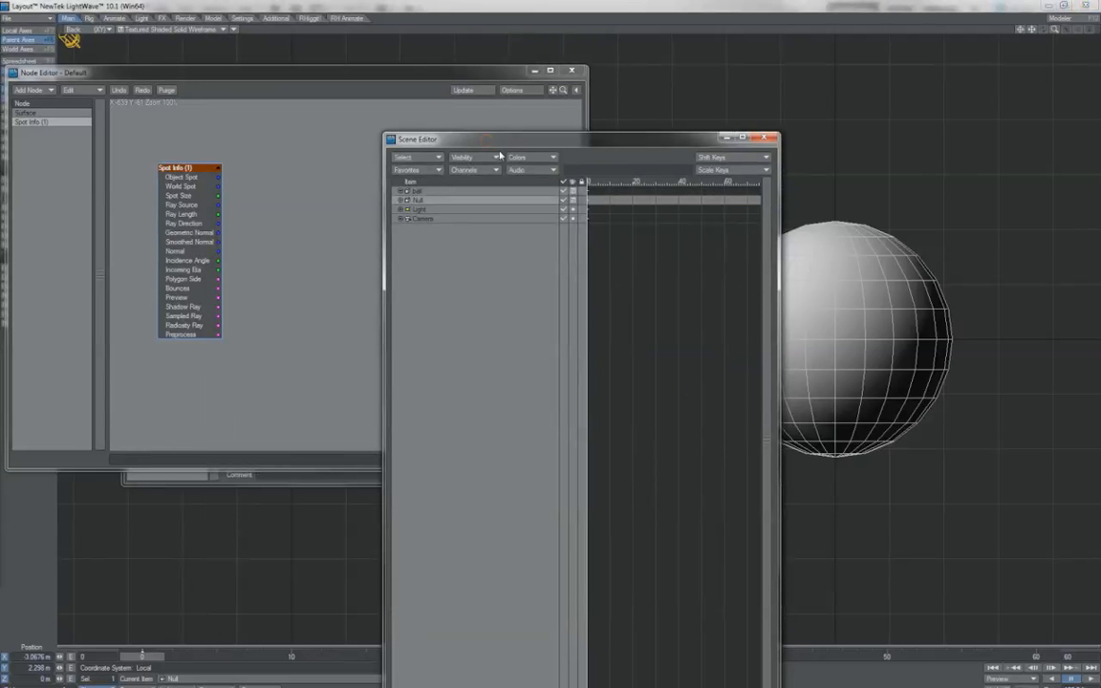
key(ctrl+F1)
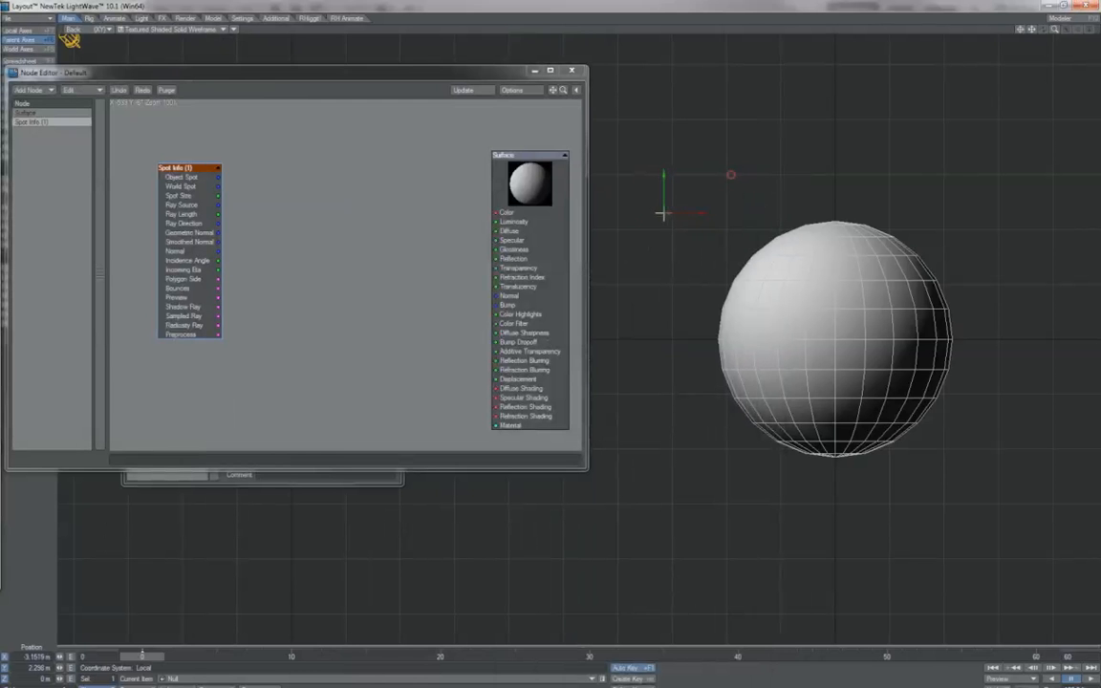
Step: Reposition the null above and outside the ball in the Back view at about X -1.72 m, Y 2.50 m
drag(667, 212, 648, 233)
drag(680, 207, 721, 218)
drag(697, 238, 697, 175)
drag(697, 176, 938, 124)
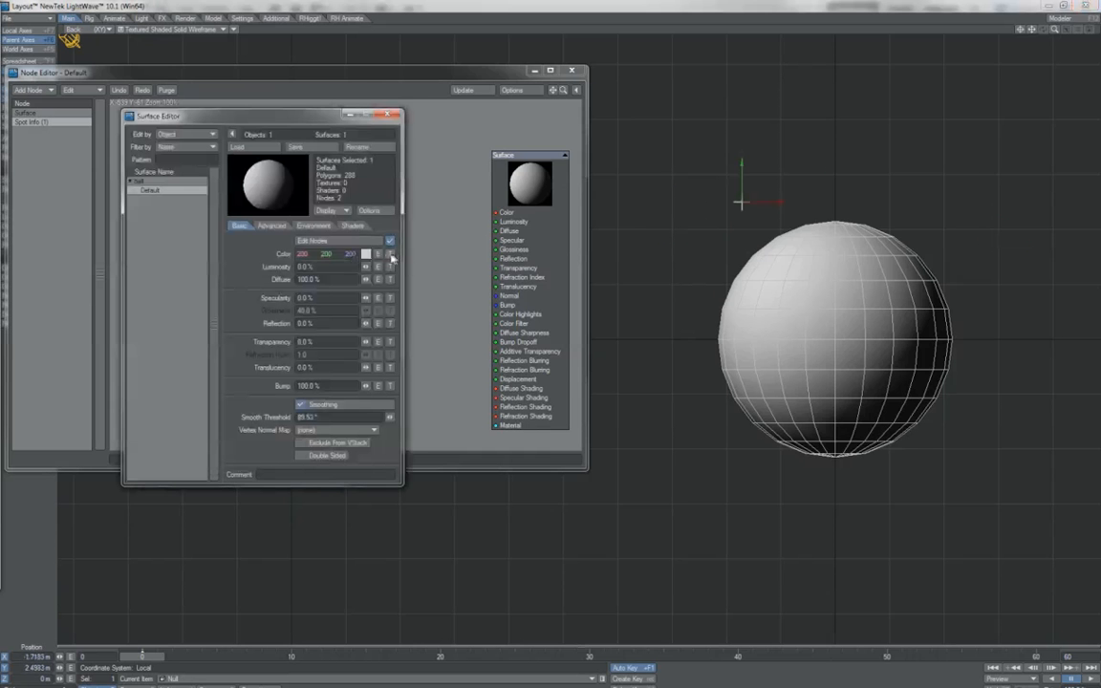
Step: Examine the Reference Object choices in the texture settings for the Default surface's Color, then leave them without choosing one
click(391, 255)
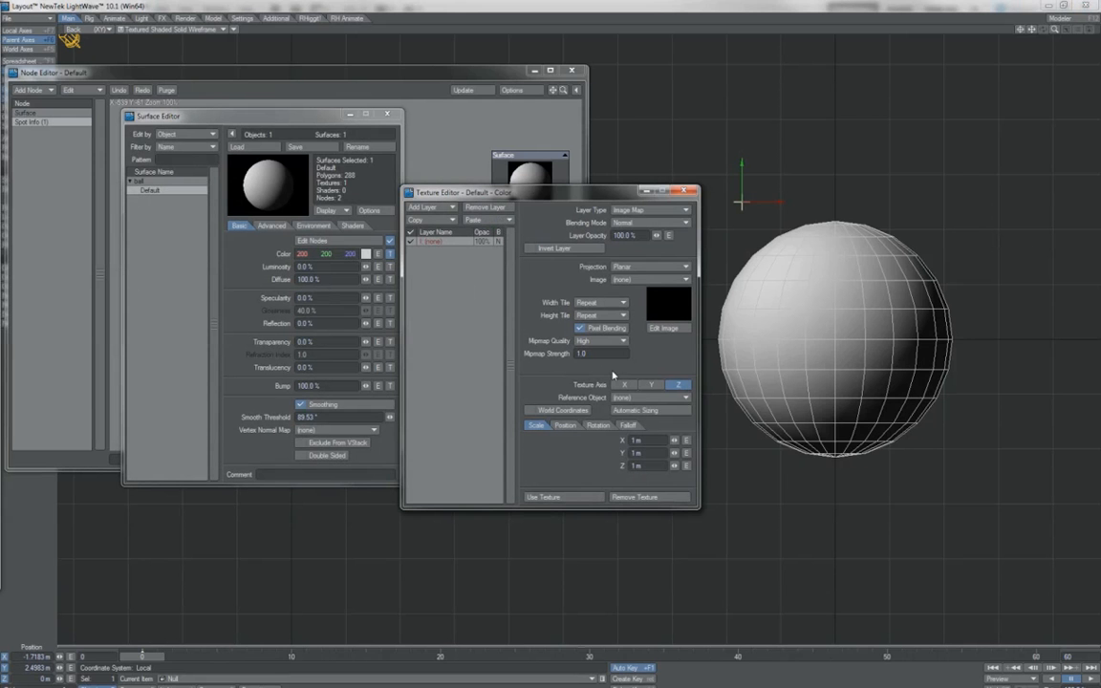
click(627, 397)
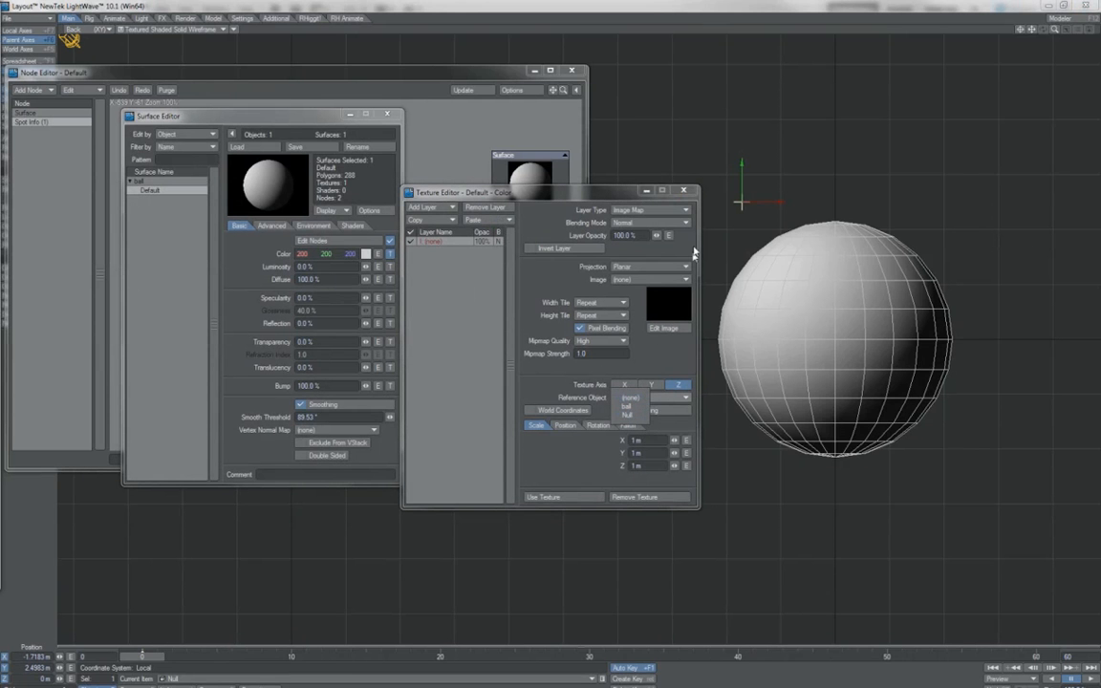
click(678, 191)
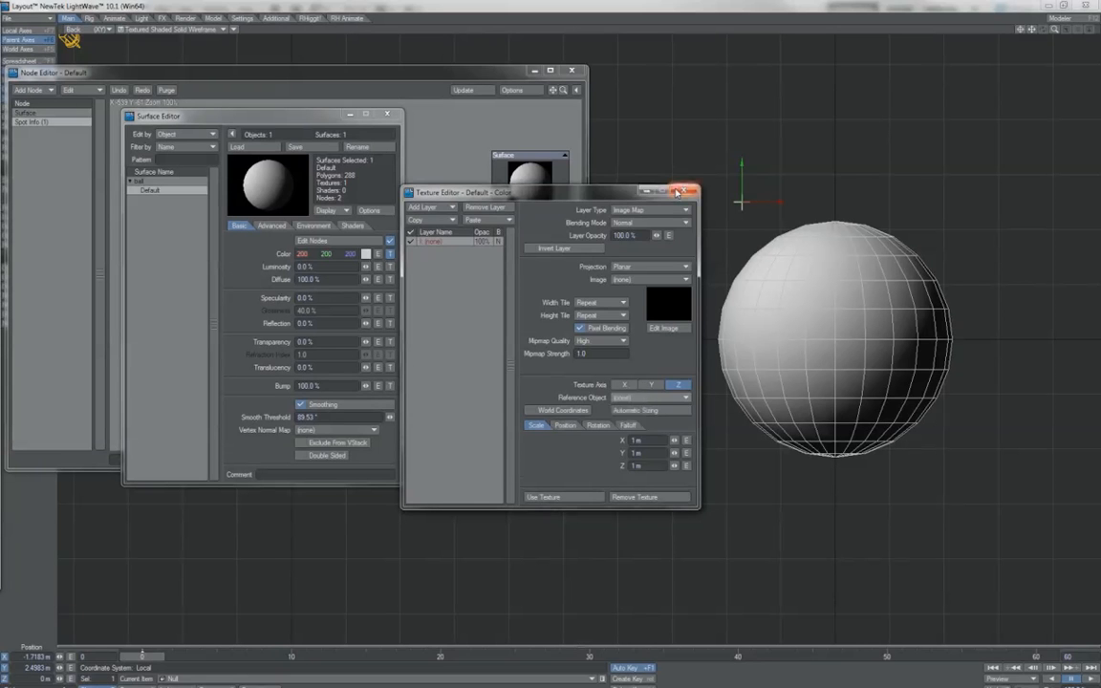
click(678, 191)
Step: Shift the Surface Editor lower and move the Spot Info node down to make room above it in the Node Editor
click(314, 113)
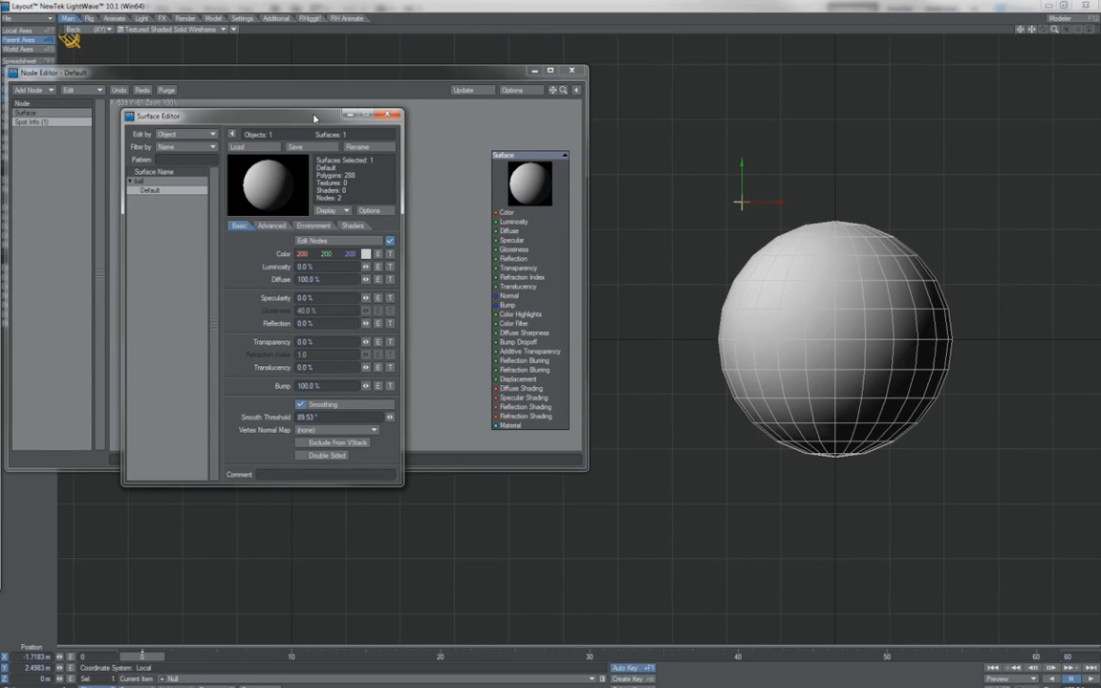
drag(314, 118, 274, 240)
click(197, 166)
drag(194, 169, 339, 294)
Step: Add an Item Info node above the Spot Info node and set its item to Null
click(34, 90)
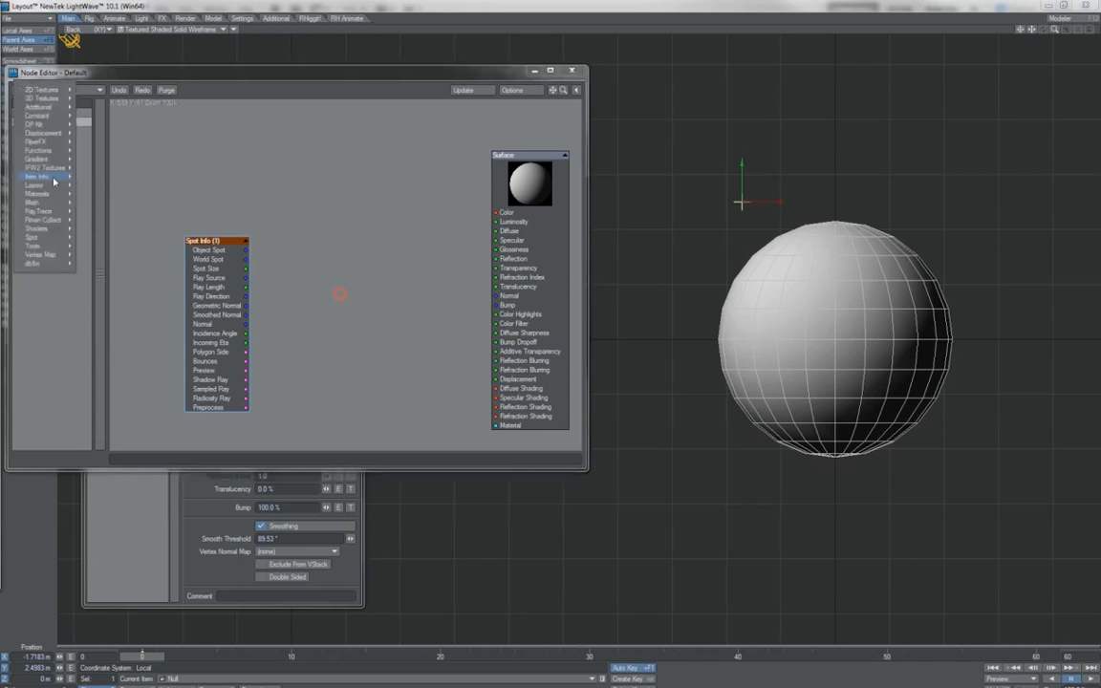
mouse_move(55, 180)
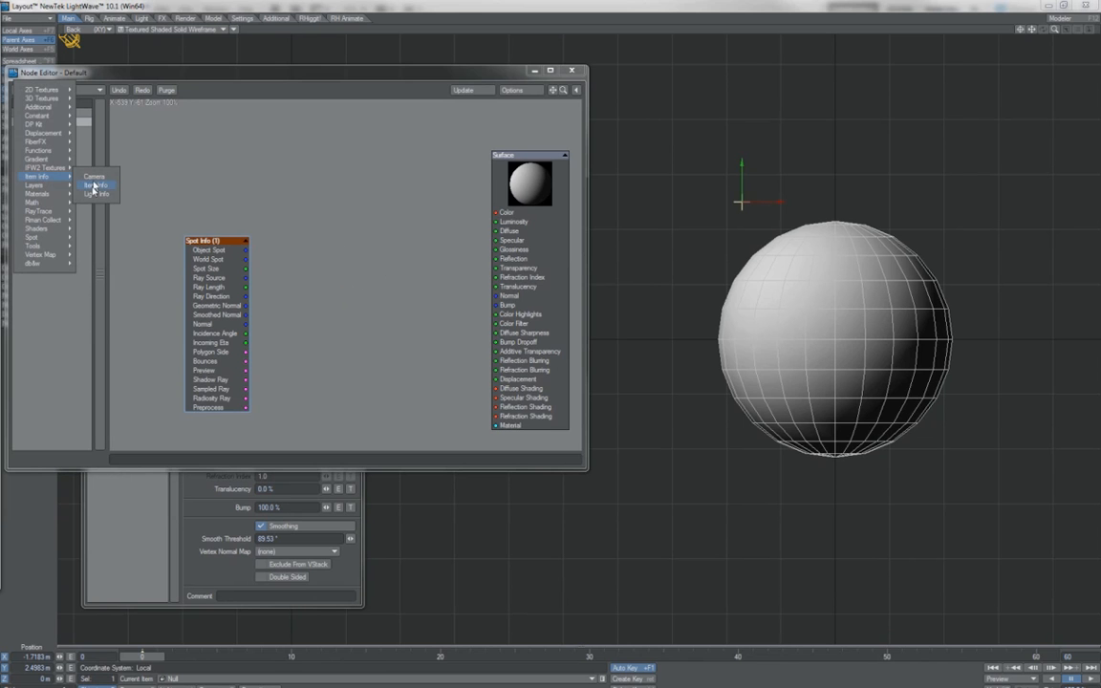
click(104, 189)
drag(339, 247, 264, 156)
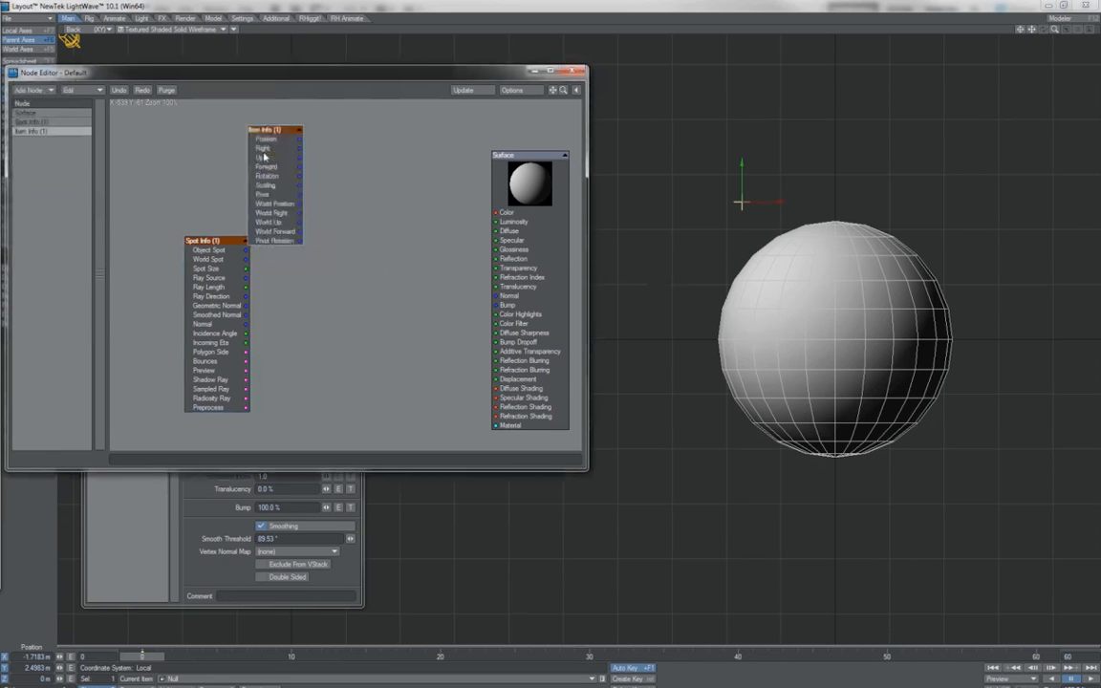
double_click(263, 155)
click(560, 341)
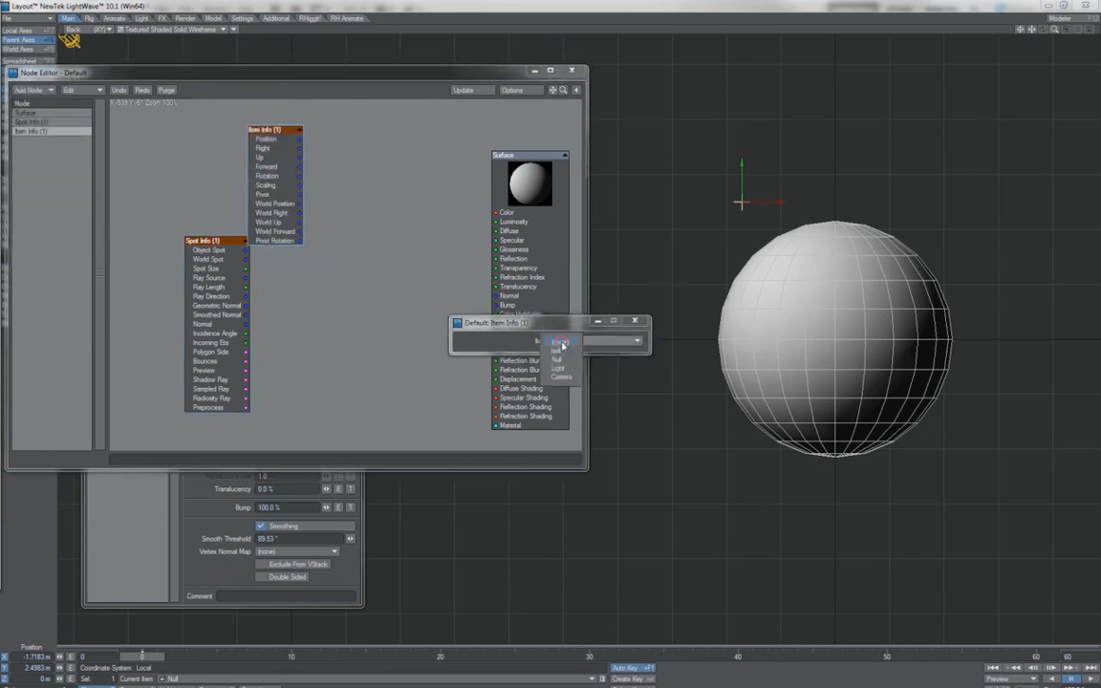
click(562, 360)
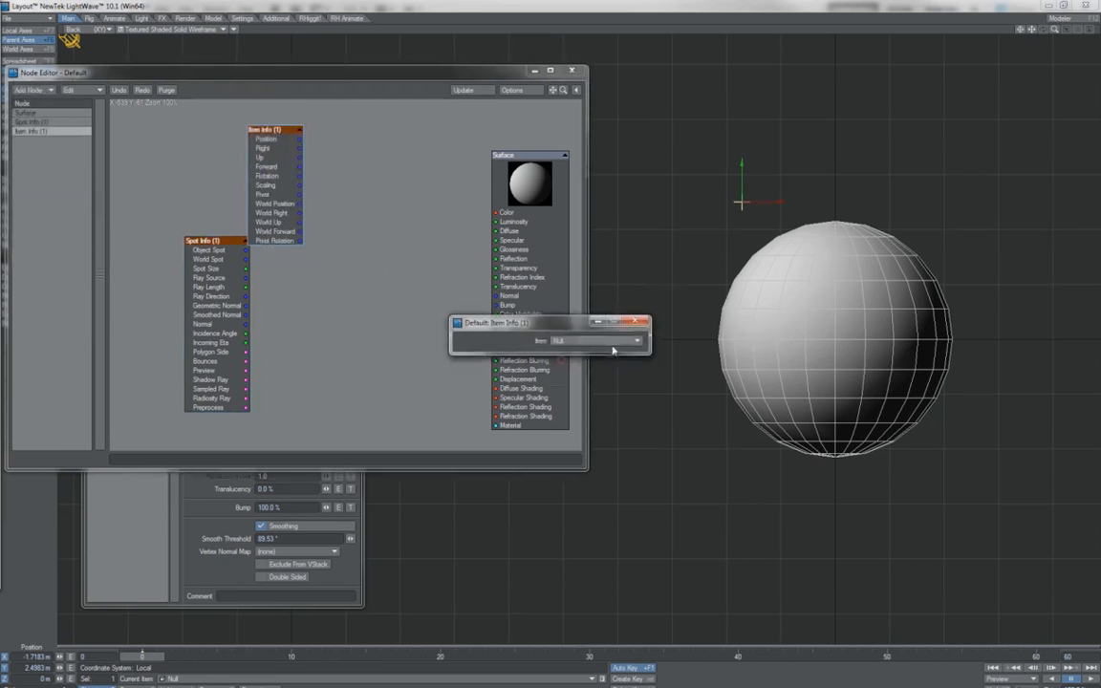
click(274, 141)
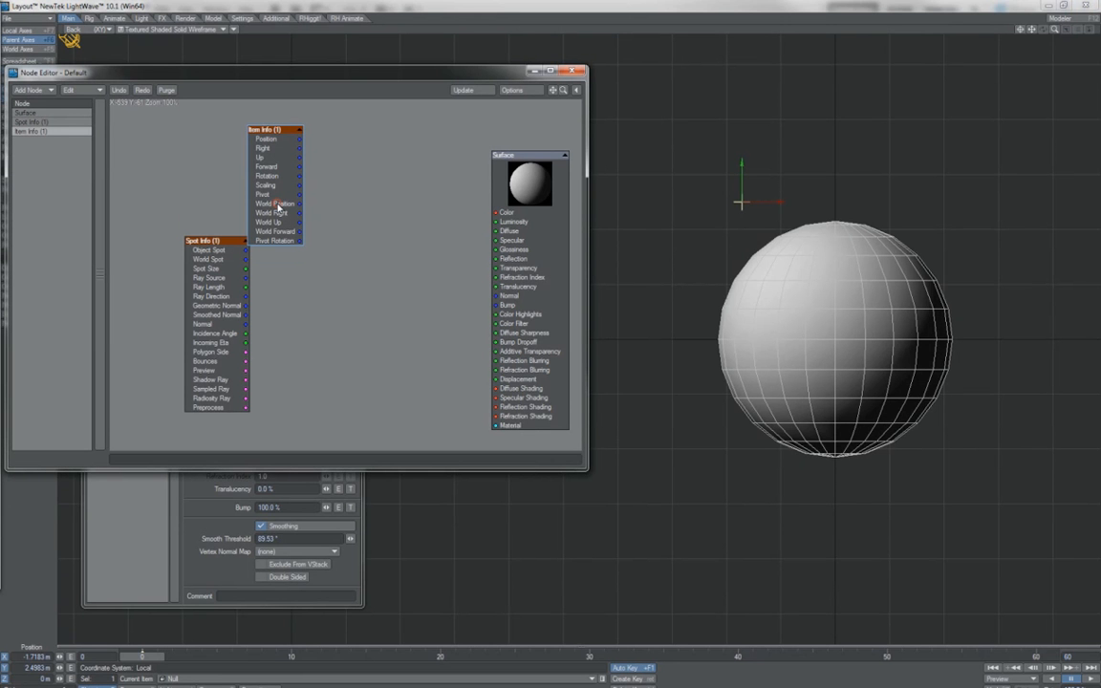
Step: Arrange the Item Info and Spot Info nodes in a column, with a clear gap between them
drag(268, 130, 203, 119)
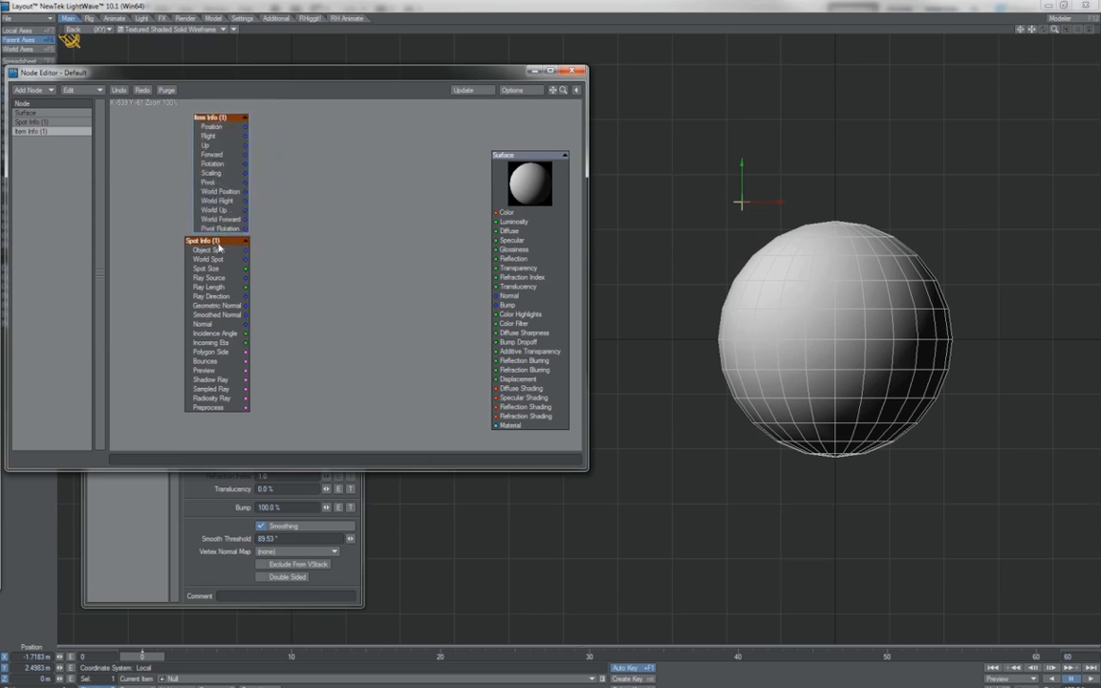
drag(218, 244, 223, 271)
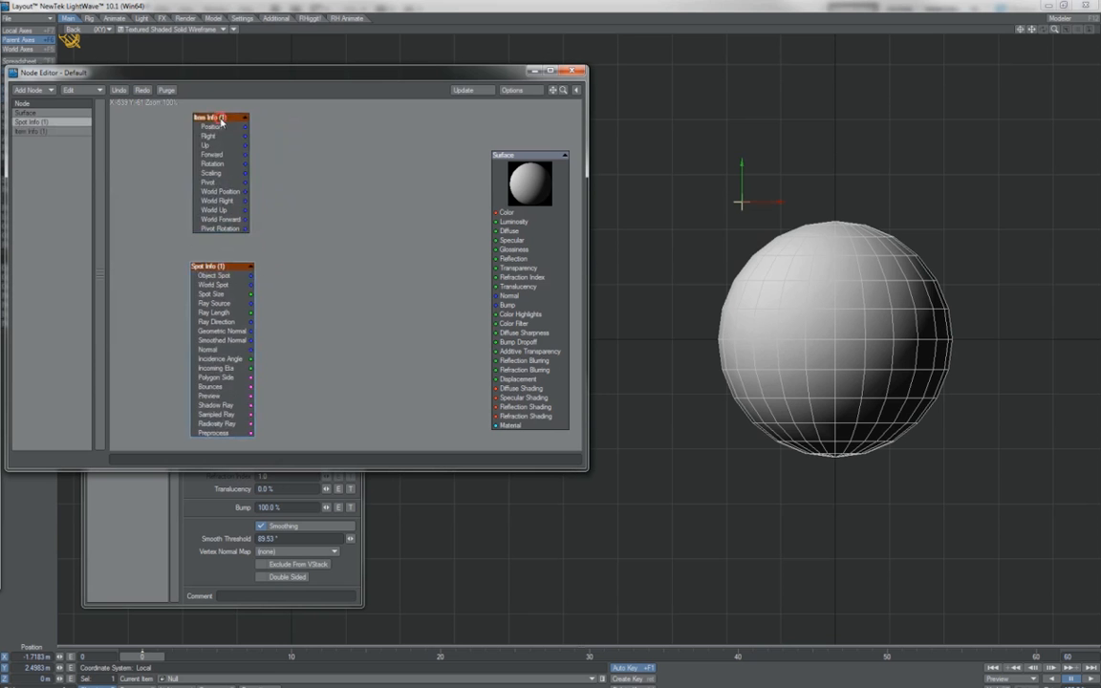
drag(220, 119, 307, 132)
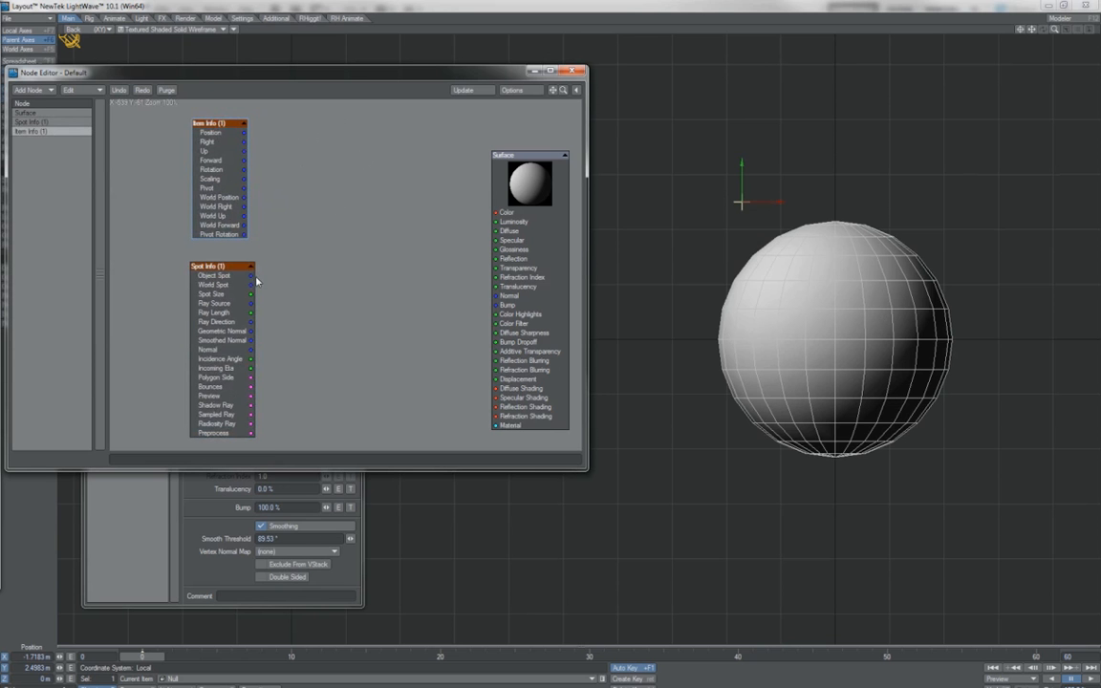
drag(253, 277, 336, 263)
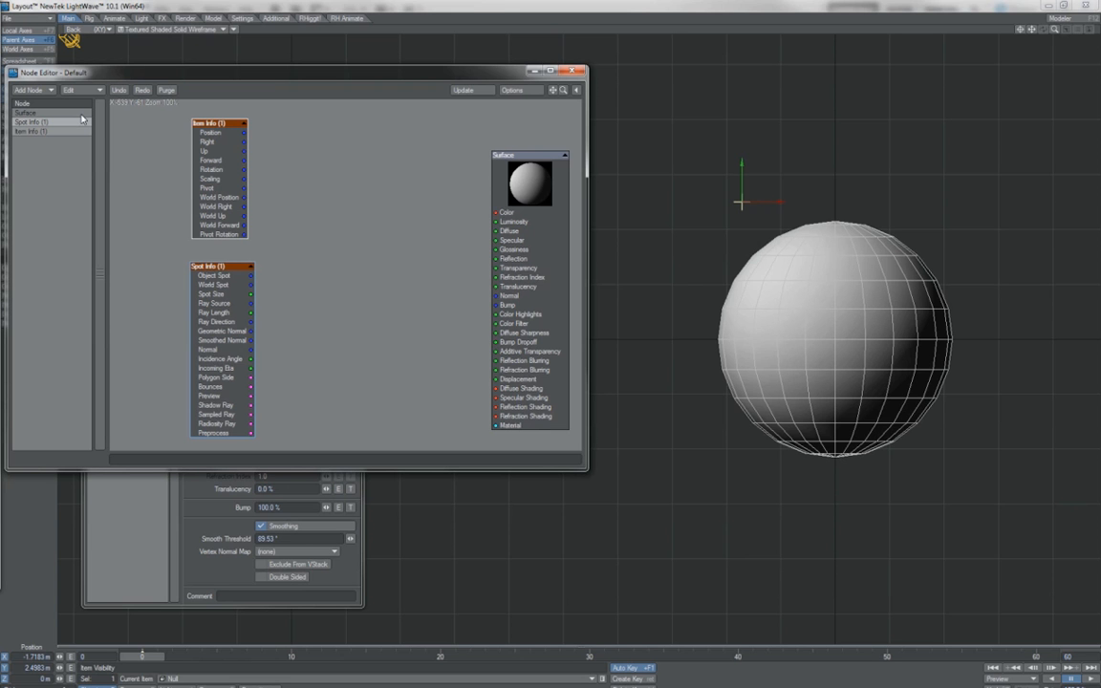
Step: Add a vector math Dot node and place it between the info nodes and the Surface node
click(53, 92)
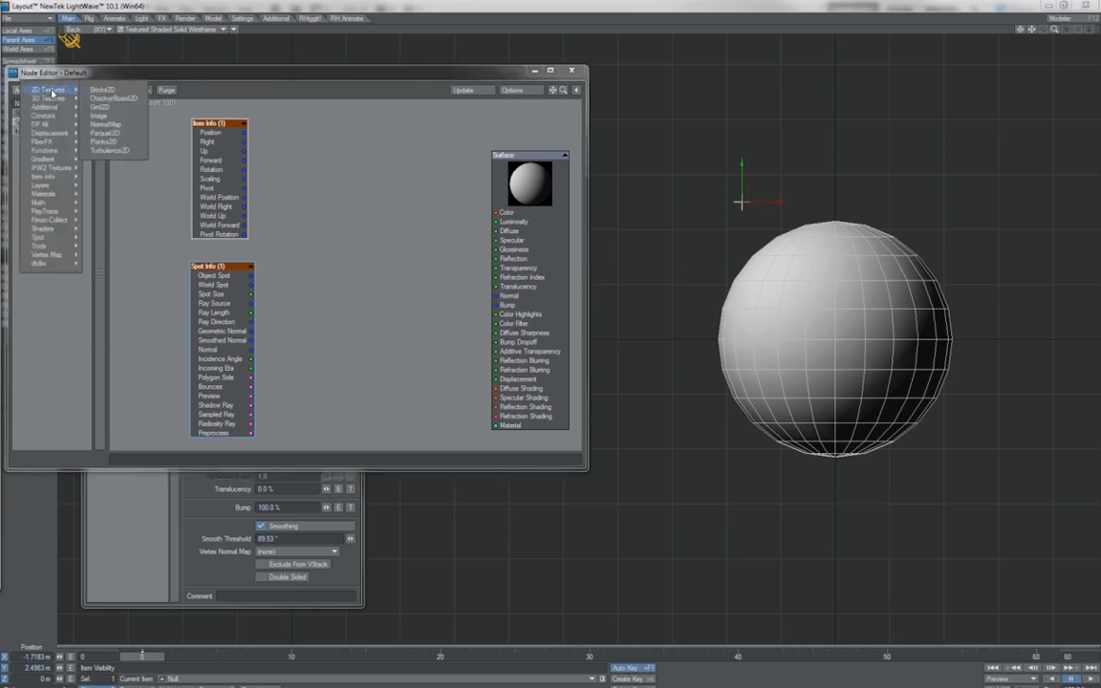
mouse_move(54, 206)
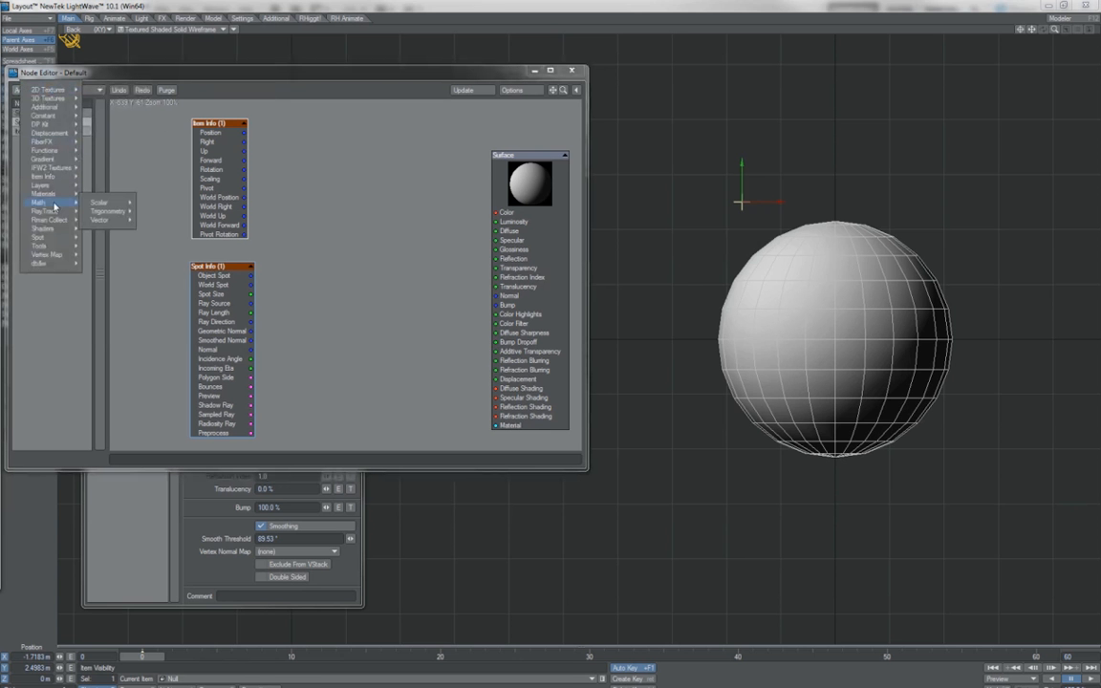
mouse_move(103, 220)
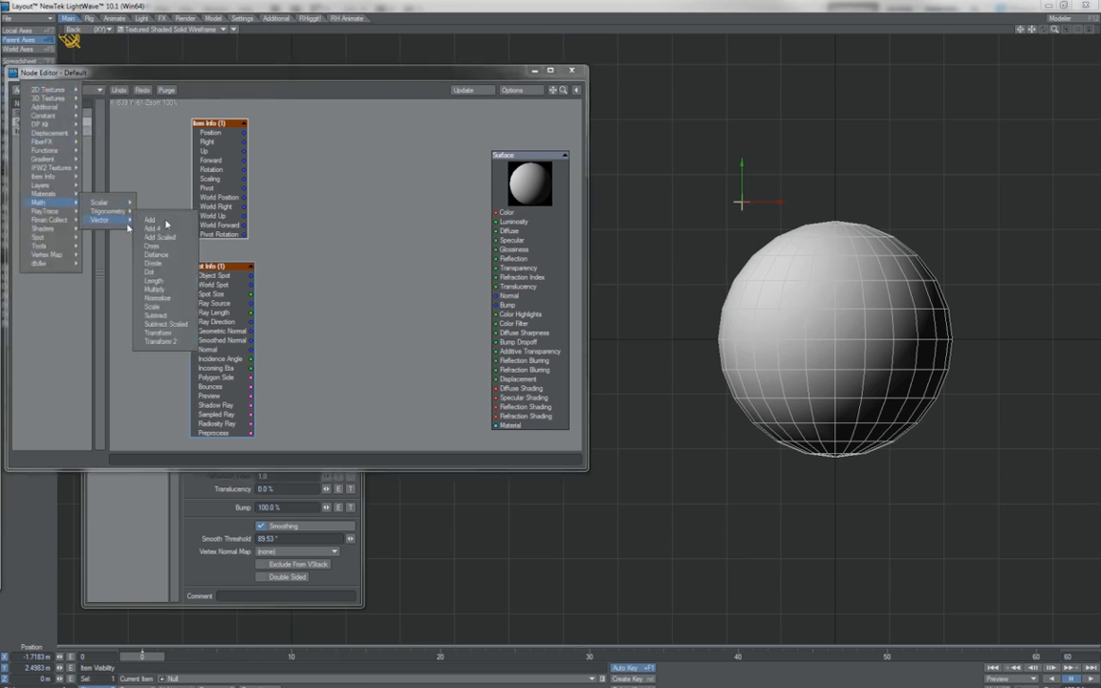
click(151, 272)
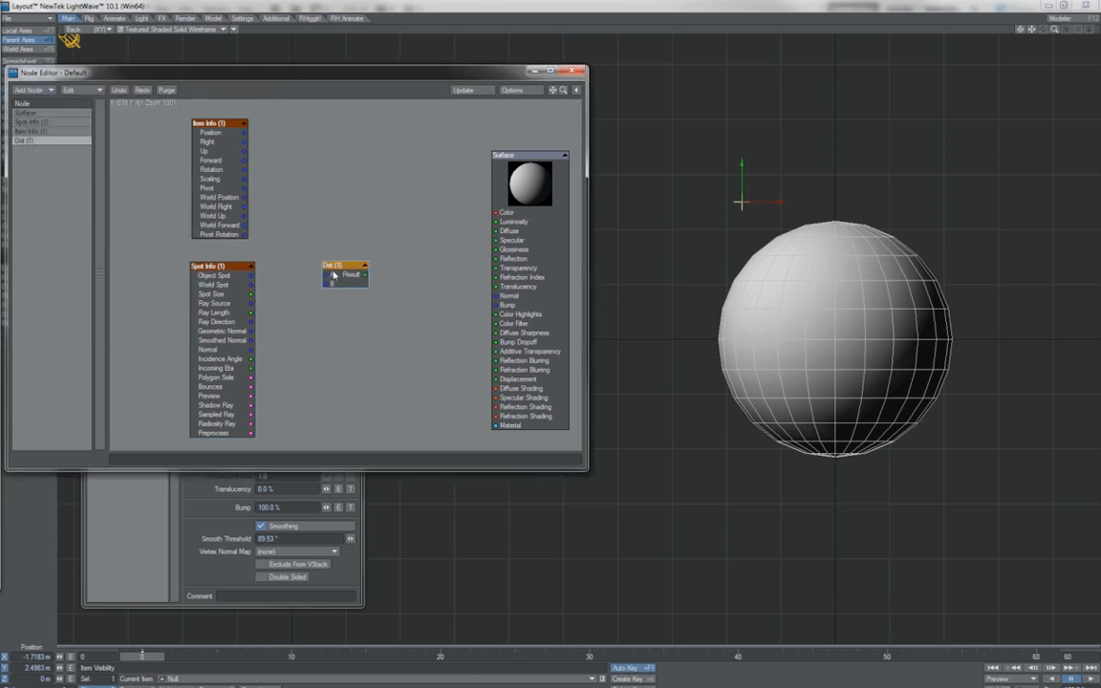
drag(332, 268, 345, 208)
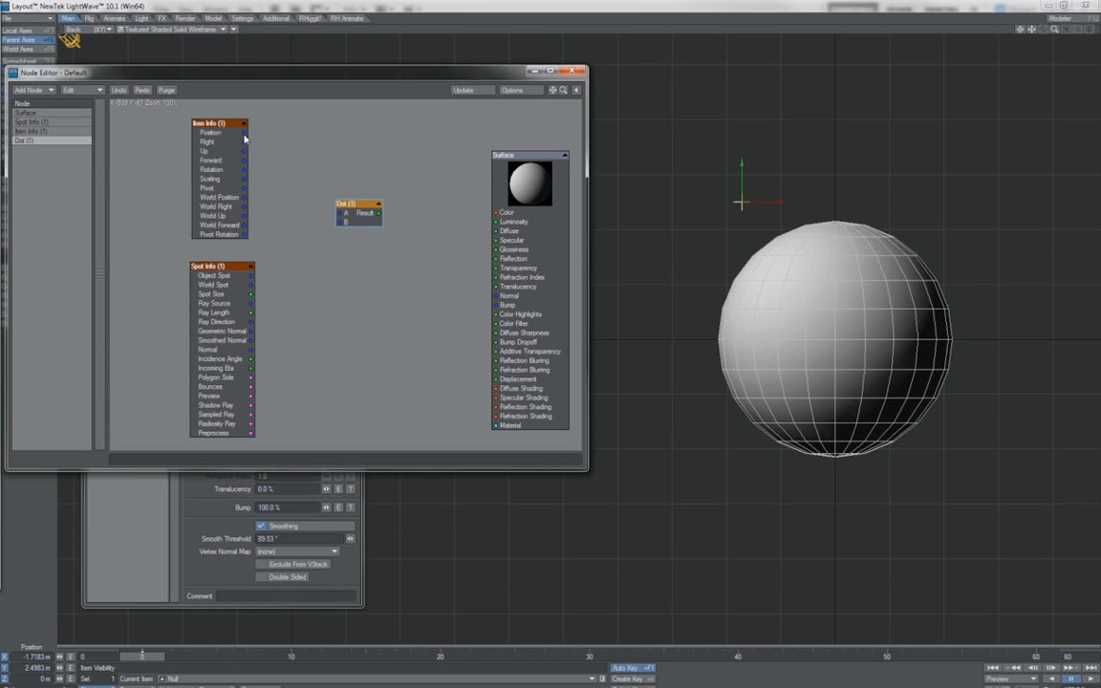
Step: Connect Item Info's Position to Dot's A and Spot Info's Object Spot to B, and move the null to about X -2.46 m, Y 1.76 m
drag(245, 134, 347, 215)
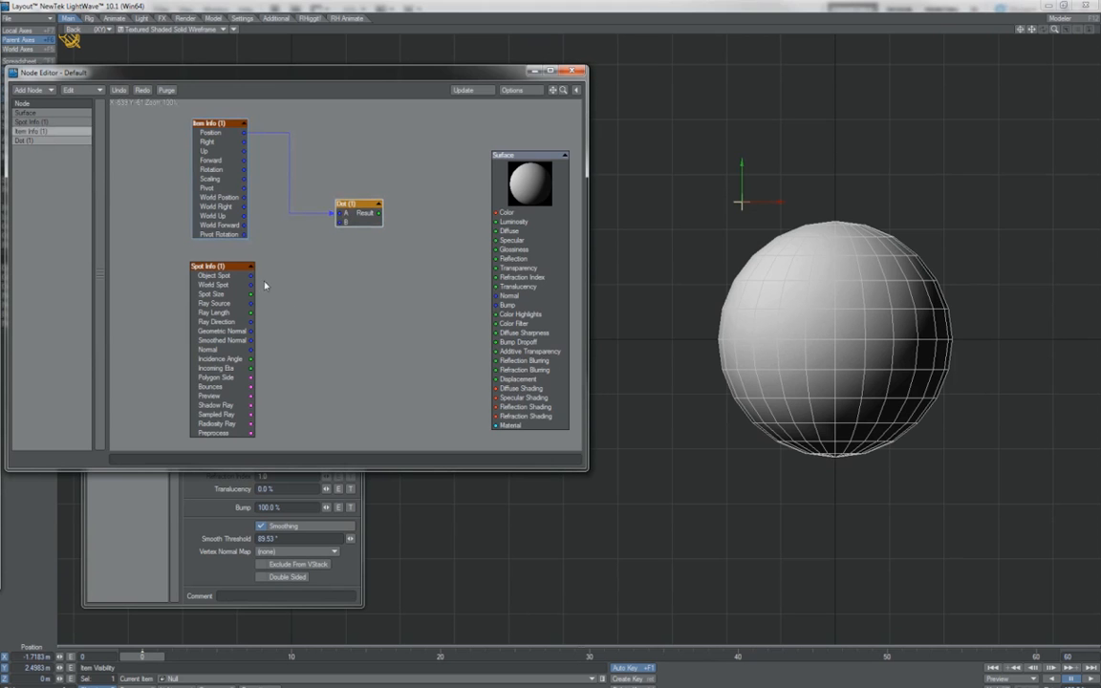
drag(254, 278, 337, 221)
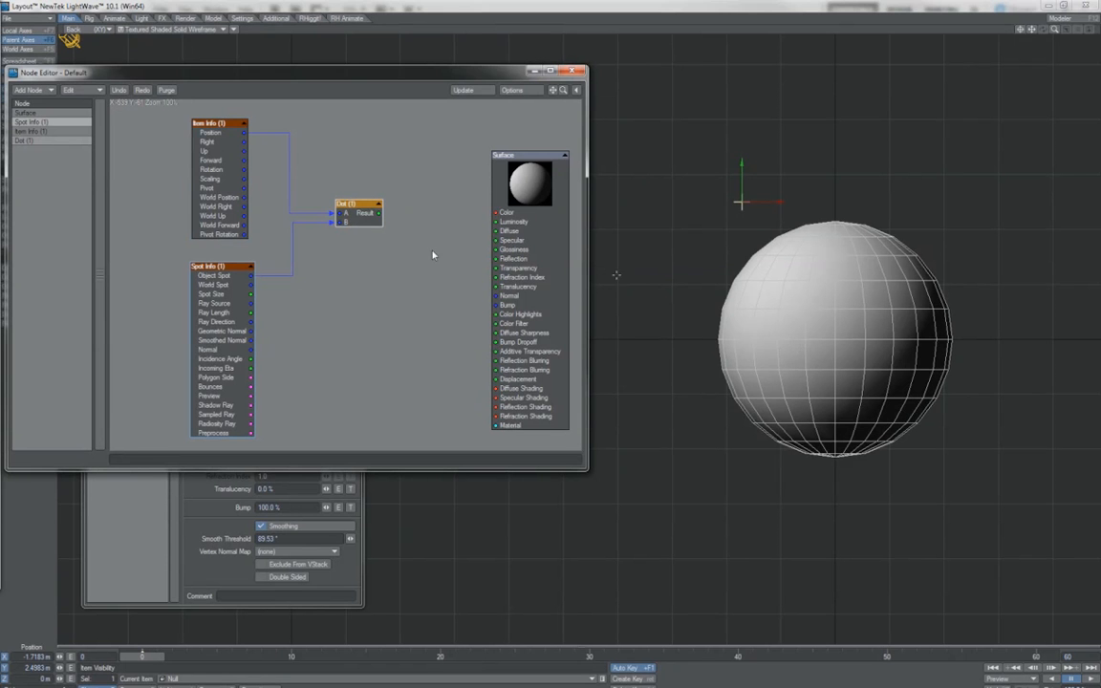
drag(770, 172, 731, 213)
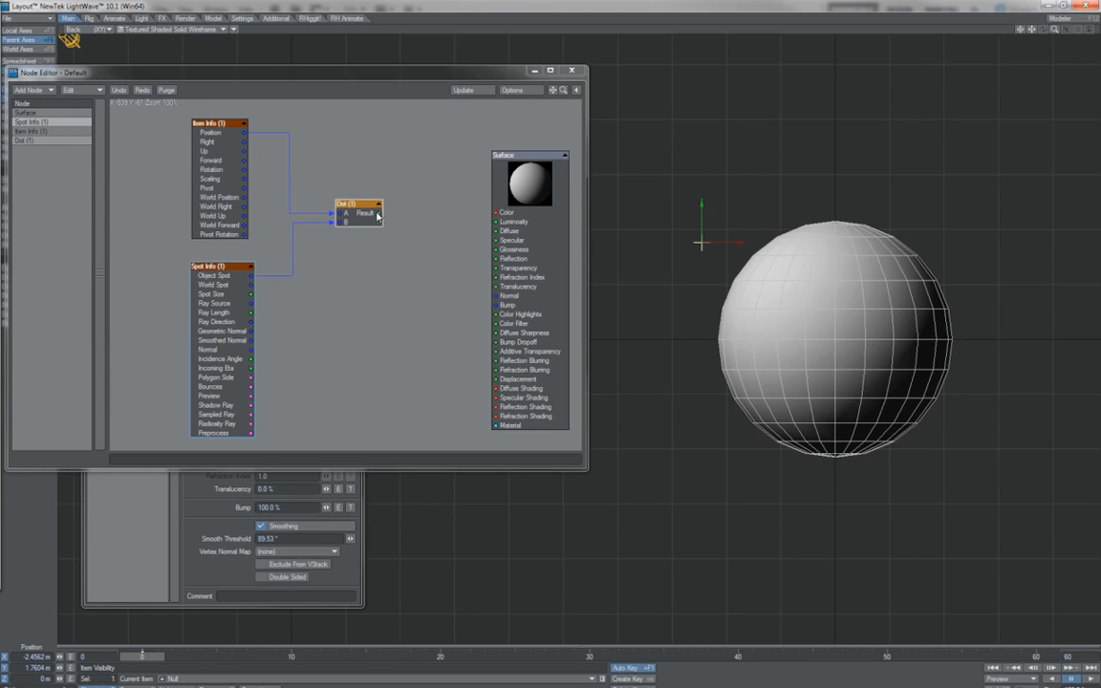
Step: Connect the Dot node's Result to the surface's Luminosity and move the null to about X -3.38 m, Y 1.02 m
drag(379, 213, 405, 240)
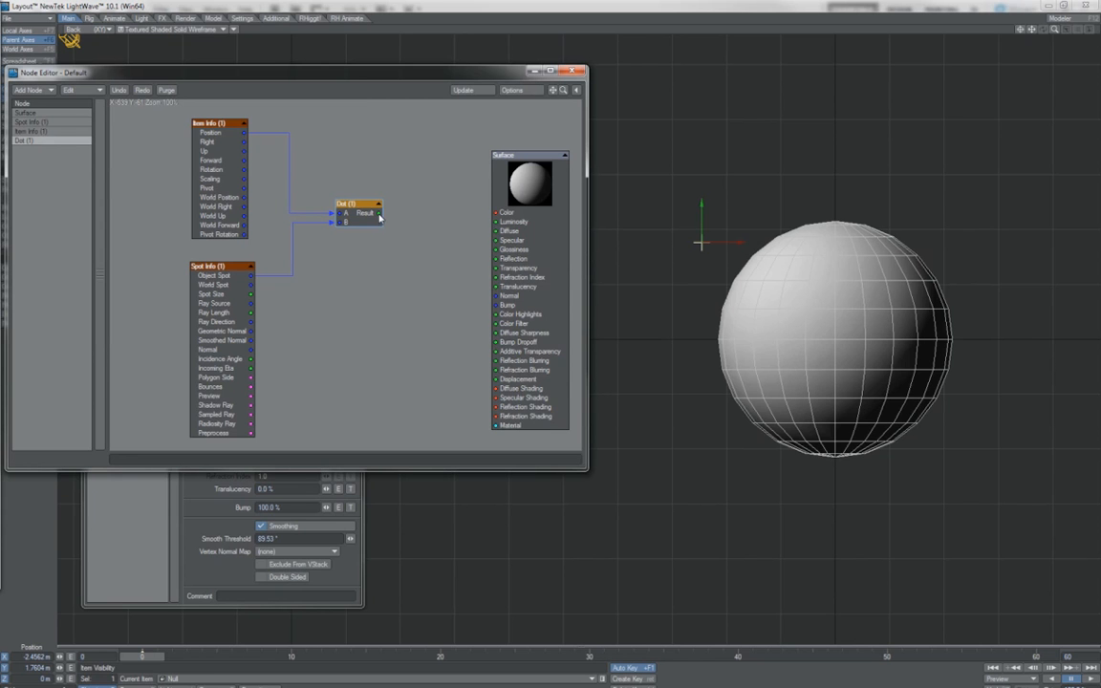
mouse_move(379, 218)
mouse_down()
mouse_move(401, 226)
mouse_move(408, 214)
mouse_move(380, 214)
mouse_up()
drag(379, 218, 516, 228)
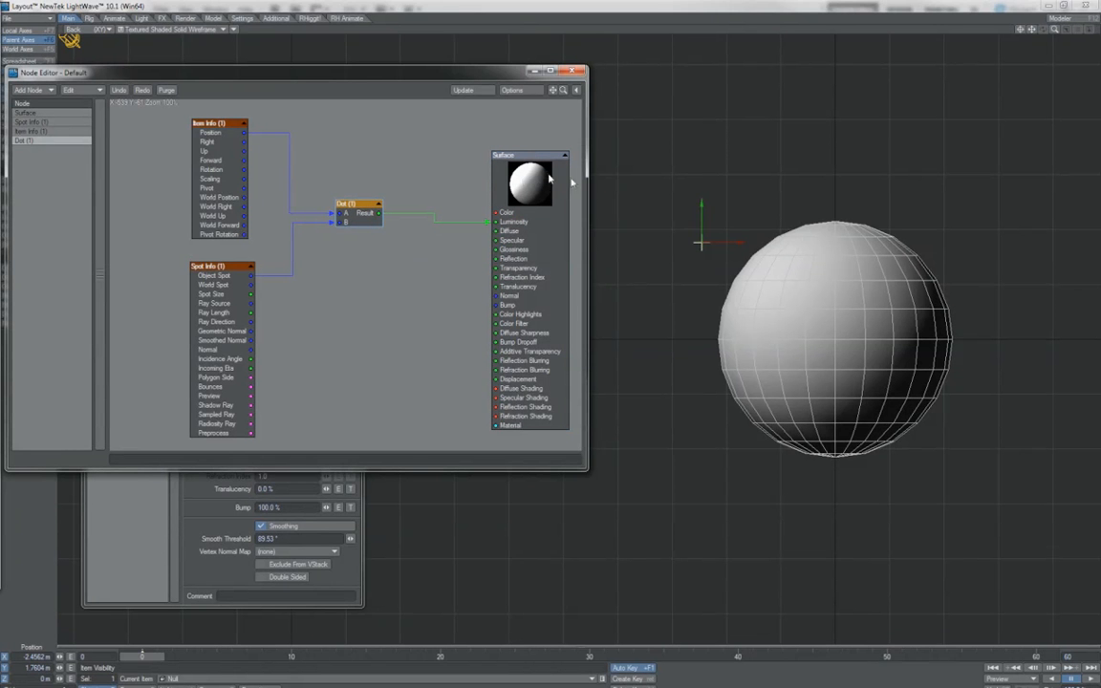
drag(733, 203, 683, 246)
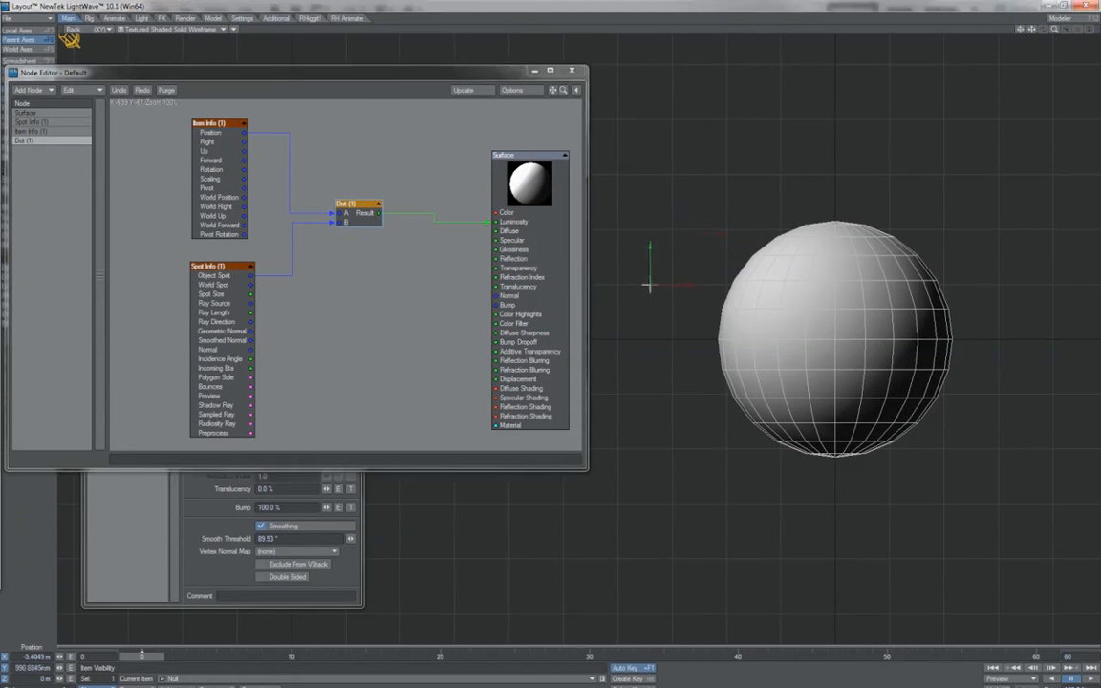
Step: Switch the viewport to VPR rendering and enable the OpenGL overlay
click(196, 30)
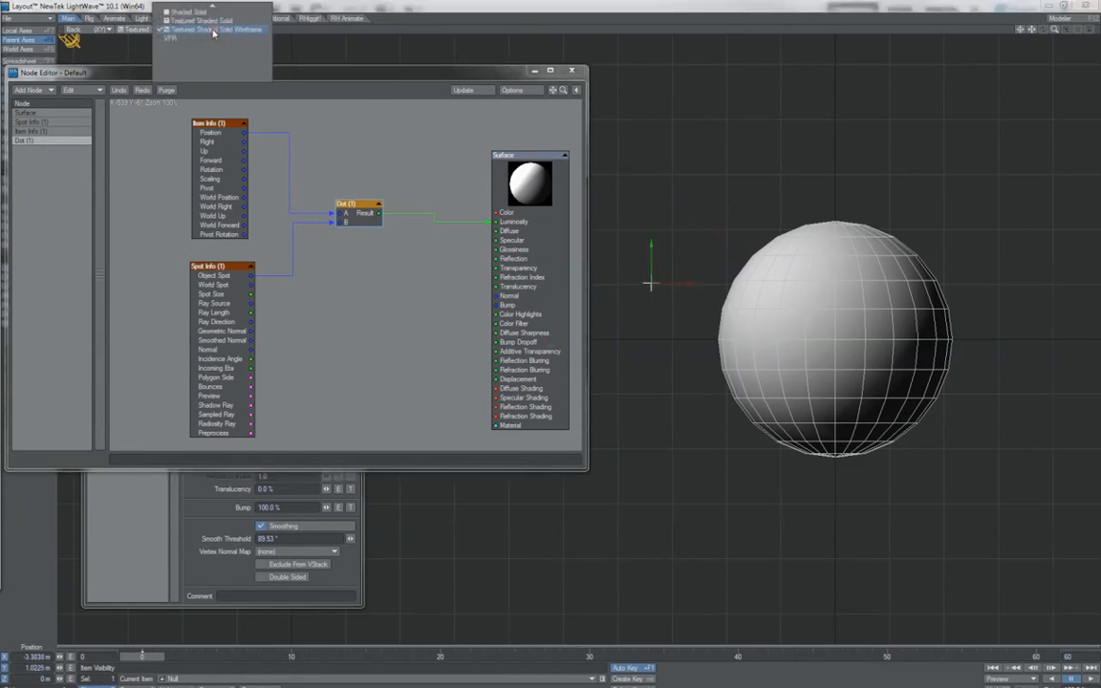
click(212, 37)
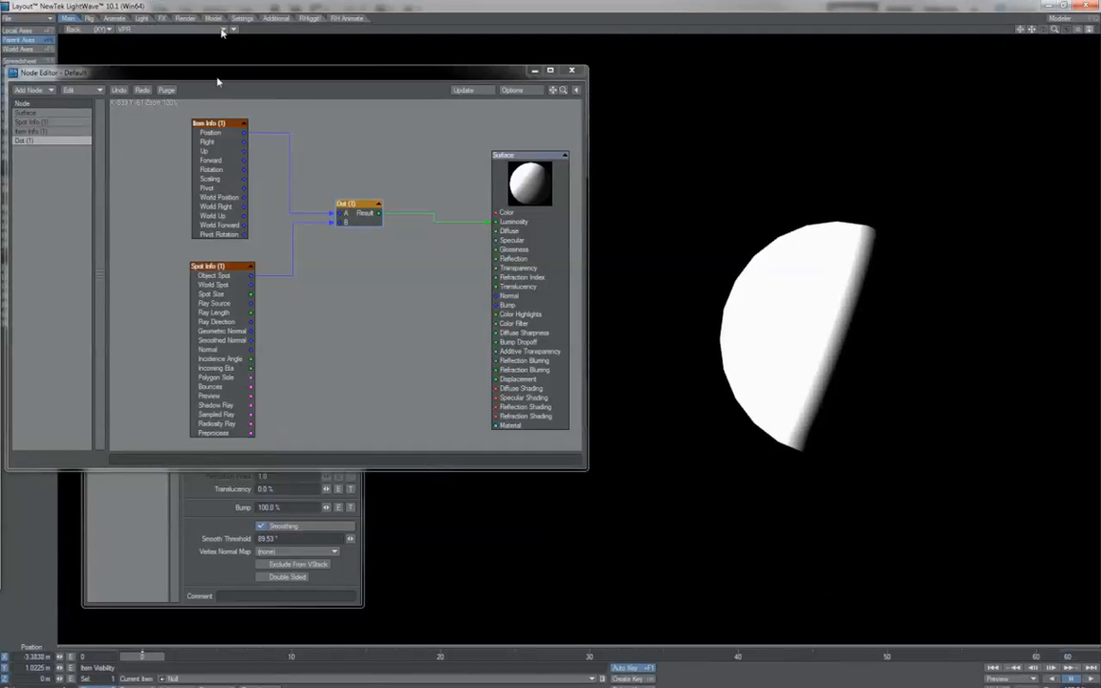
click(227, 28)
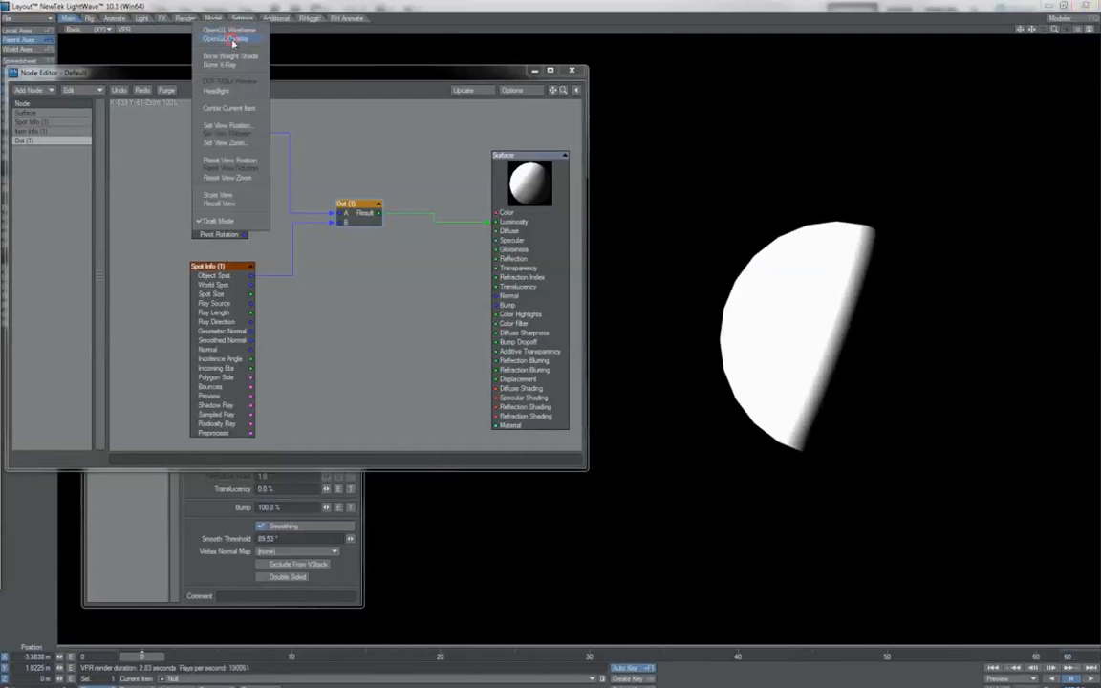
click(230, 39)
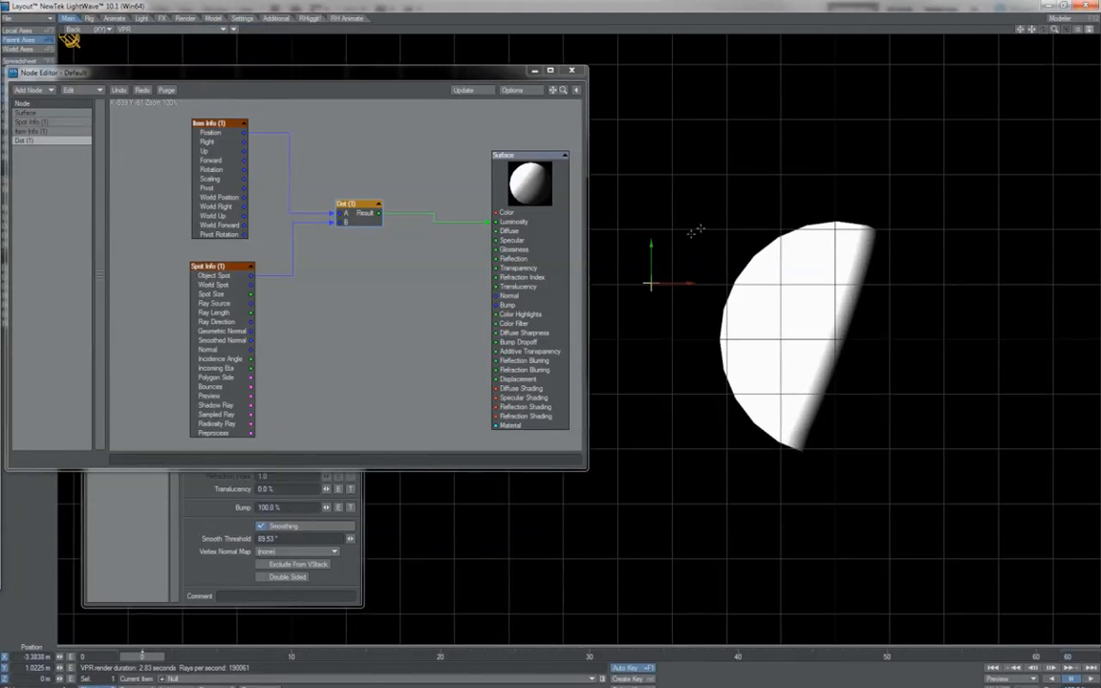
Step: Move the null to about X -3.53 m, Y 0.53 m and switch to the perspective view
mouse_move(691, 238)
mouse_down()
mouse_move(712, 191)
mouse_move(741, 177)
mouse_move(786, 123)
mouse_move(827, 124)
mouse_move(885, 103)
mouse_move(954, 152)
mouse_move(1008, 307)
mouse_move(983, 504)
mouse_move(810, 553)
mouse_move(617, 440)
mouse_move(644, 368)
mouse_move(1012, 447)
mouse_move(1015, 245)
mouse_move(934, 67)
mouse_move(975, 39)
mouse_move(897, 203)
mouse_move(771, 167)
mouse_move(710, 172)
mouse_move(654, 209)
mouse_move(637, 279)
mouse_move(642, 310)
mouse_up()
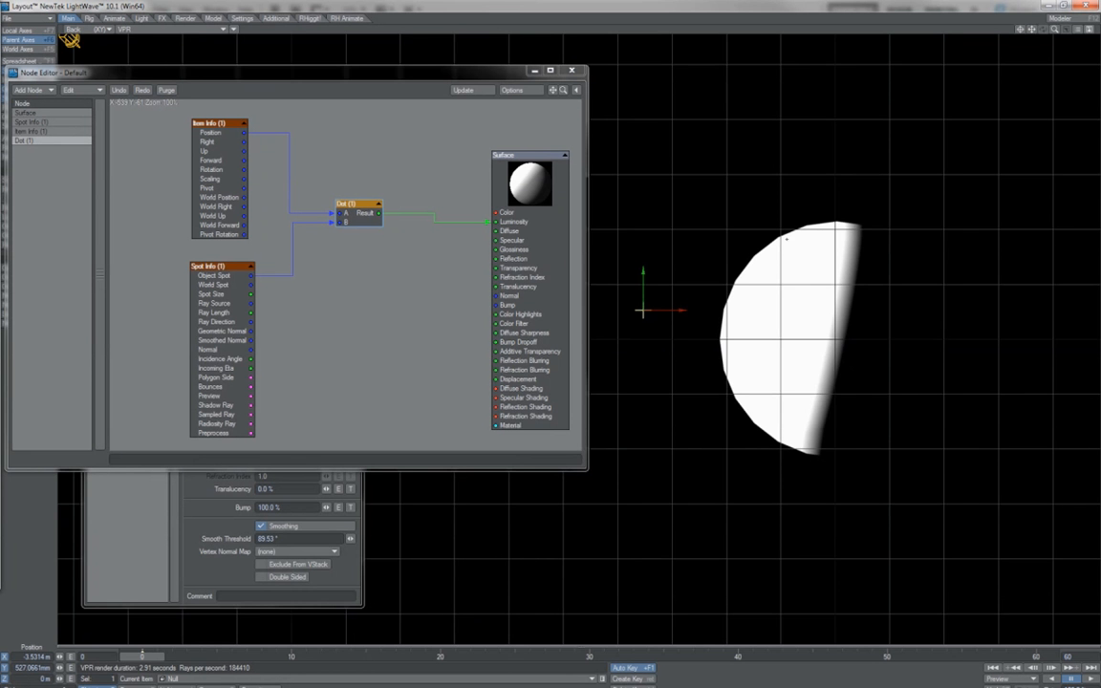
key(4)
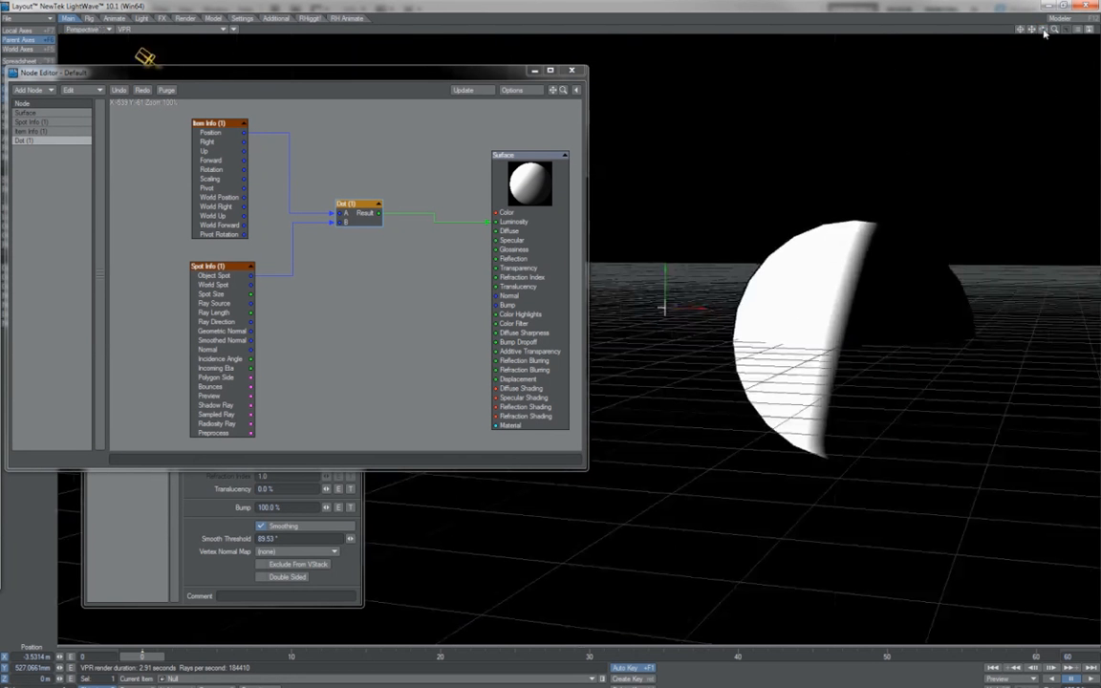
Step: Move the null in the perspective view to about X -4.05 m, Z 0.69 m and inspect the ball's shading
drag(1042, 30, 1075, 49)
mouse_move(550, 341)
mouse_down()
mouse_move(1043, 41)
mouse_move(1046, 97)
mouse_up()
mouse_move(695, 194)
mouse_down()
mouse_move(677, 197)
mouse_move(693, 211)
mouse_up()
drag(640, 306, 617, 288)
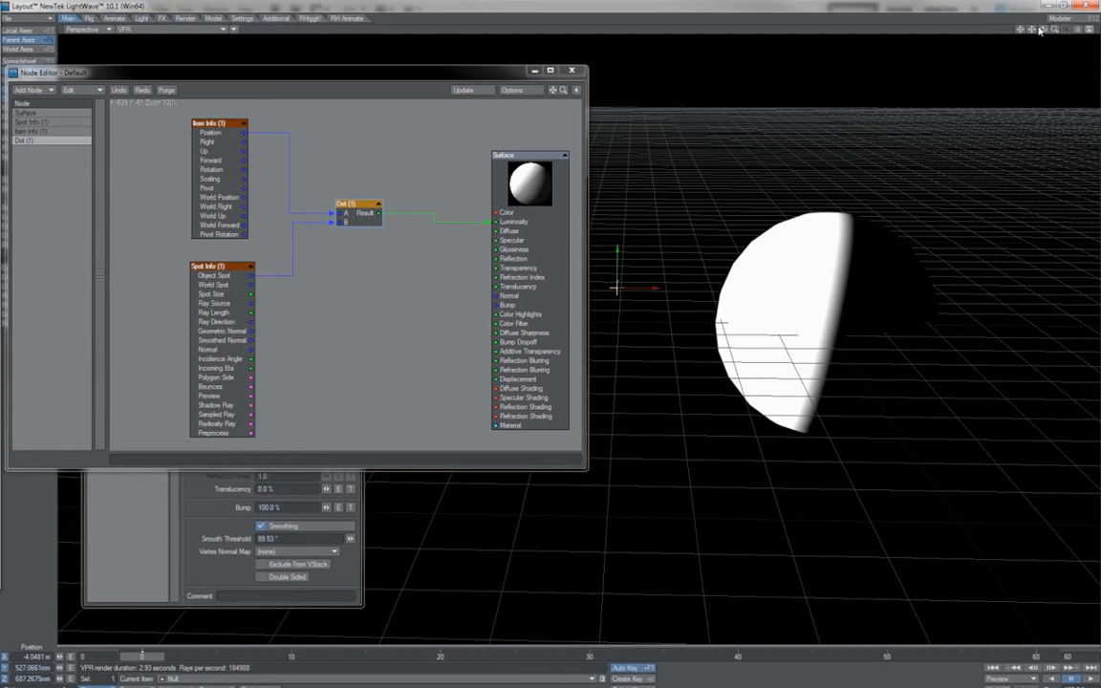
mouse_move(1043, 29)
mouse_down()
mouse_move(998, 71)
mouse_move(1038, 33)
mouse_up()
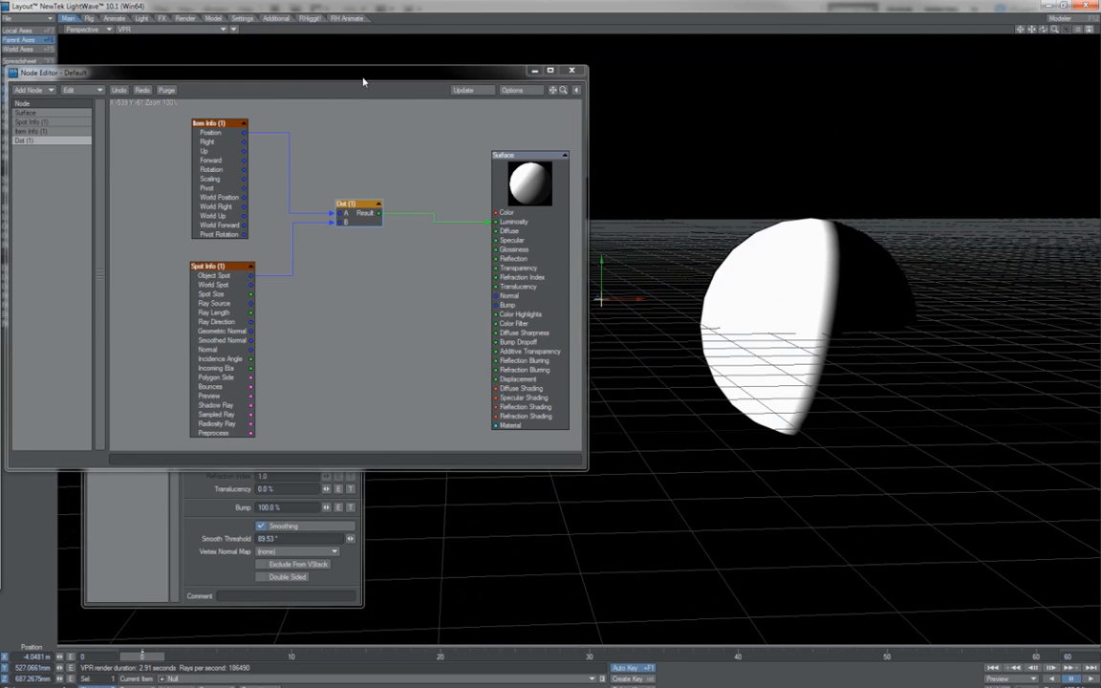
Step: Set the scene light's intensity to 0% and the ambient intensity to 100%
drag(363, 82, 396, 122)
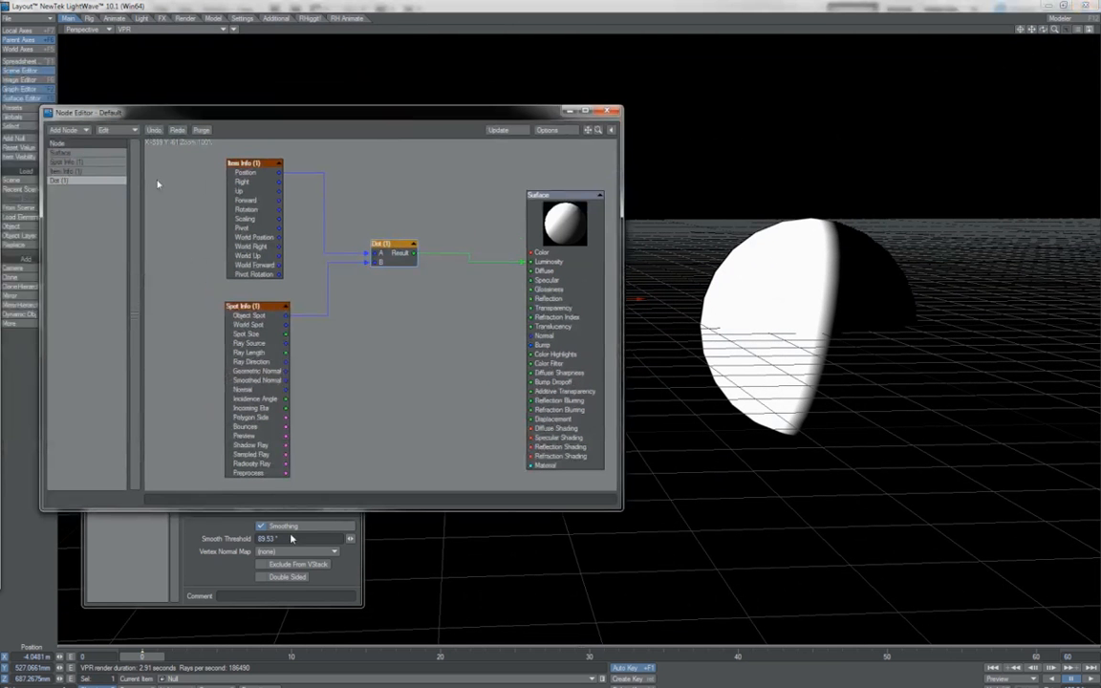
click(174, 686)
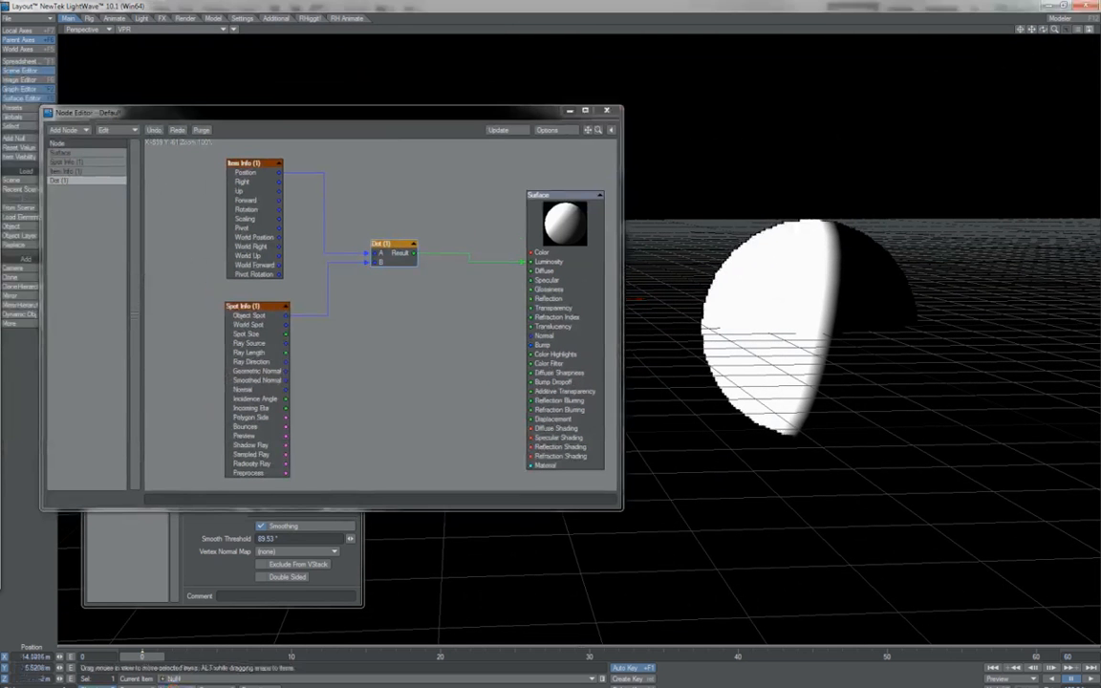
click(256, 686)
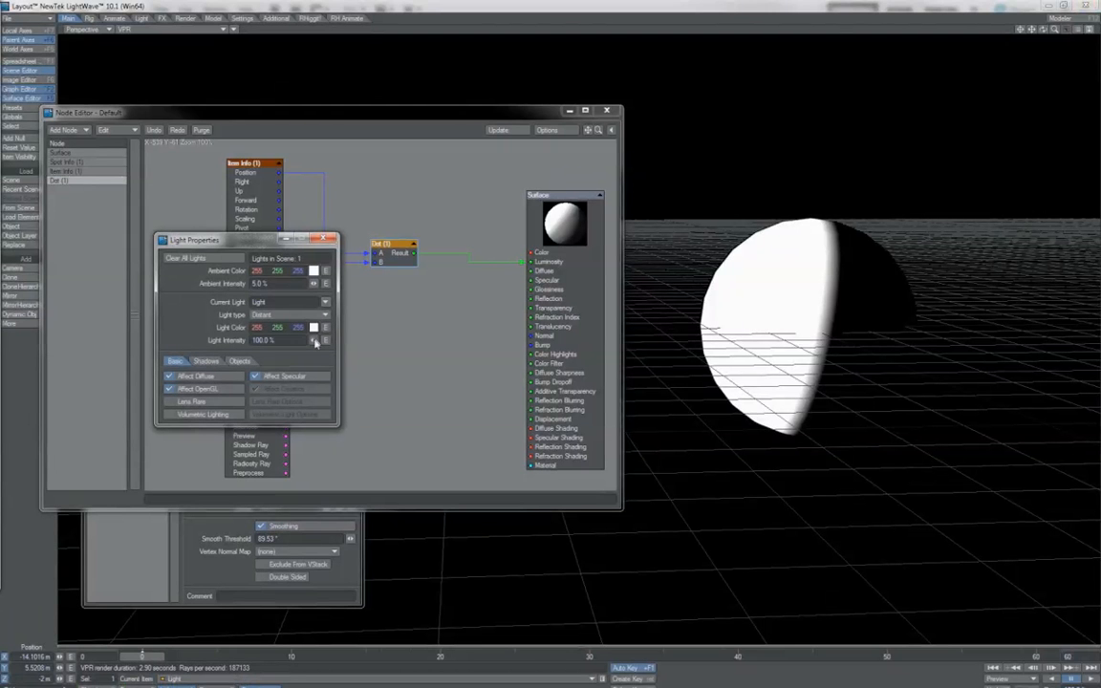
drag(314, 341, 298, 341)
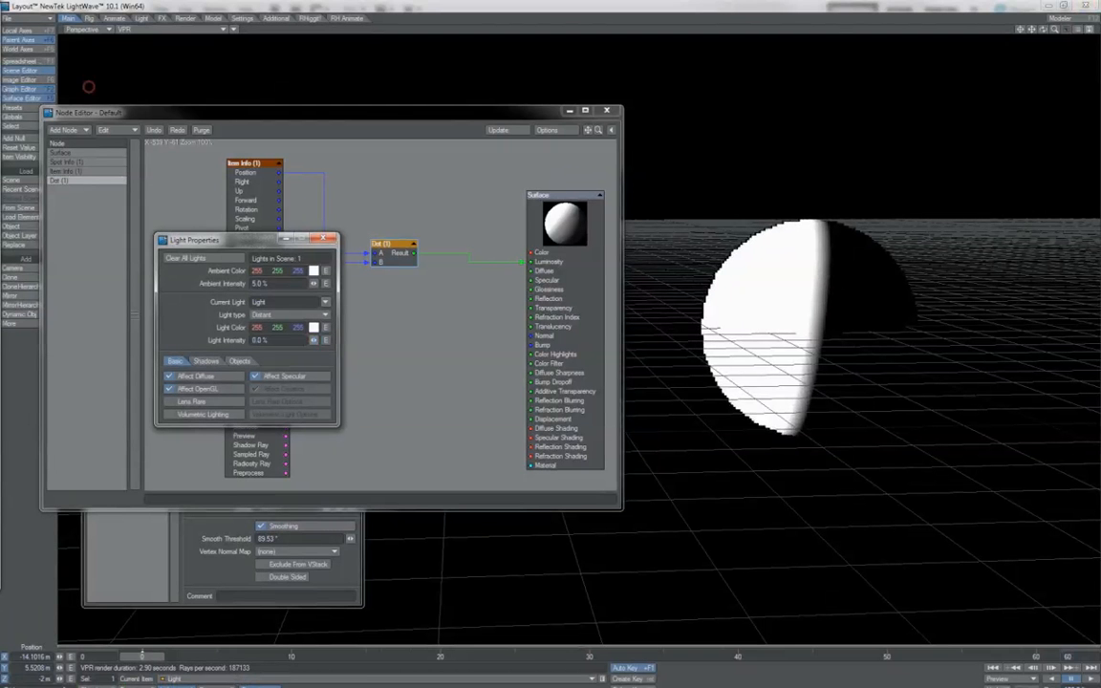
click(277, 284)
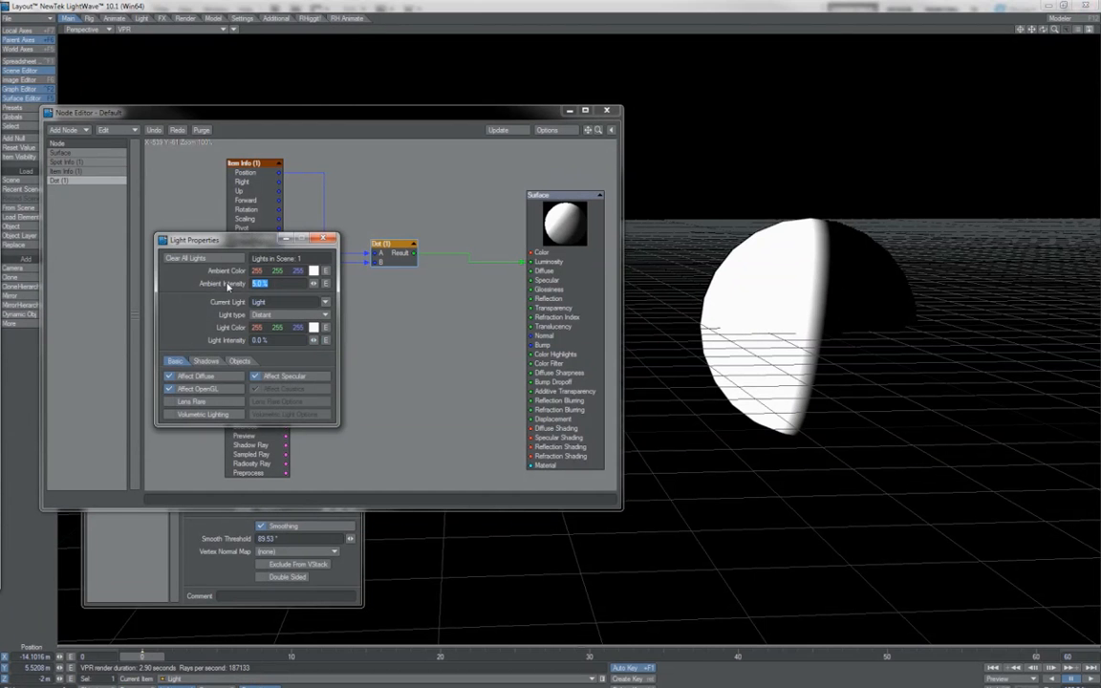
text(100p)
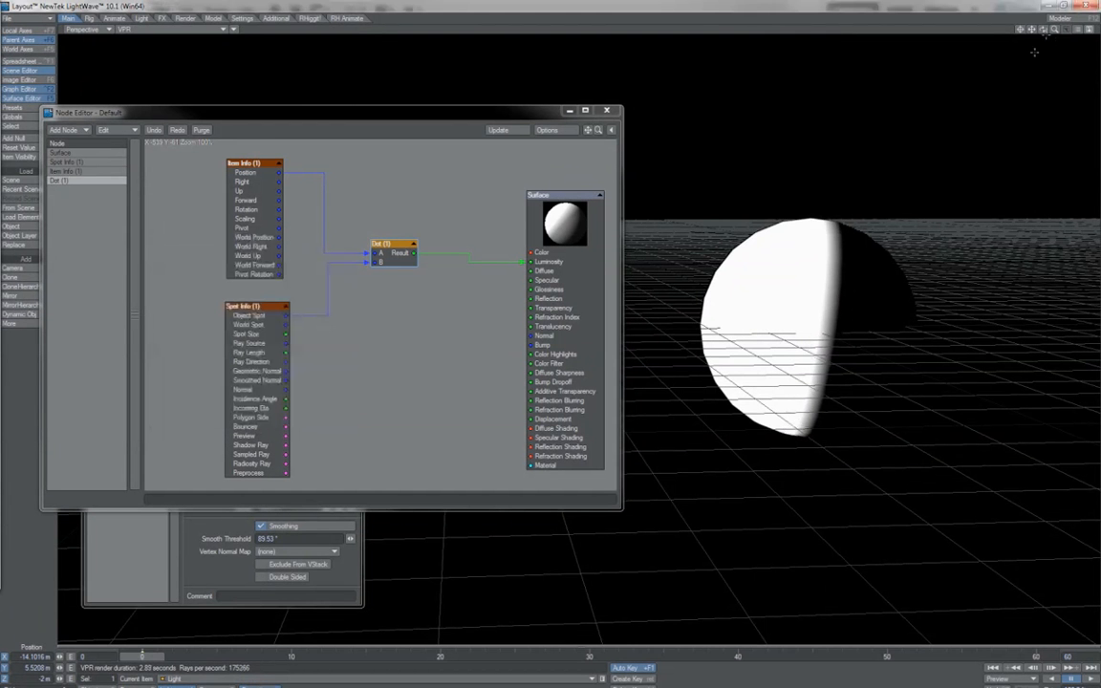
Step: Select the null, switch to the back view and move the null to about X -3.93 m, Y 1.53 m
drag(1042, 29, 979, 31)
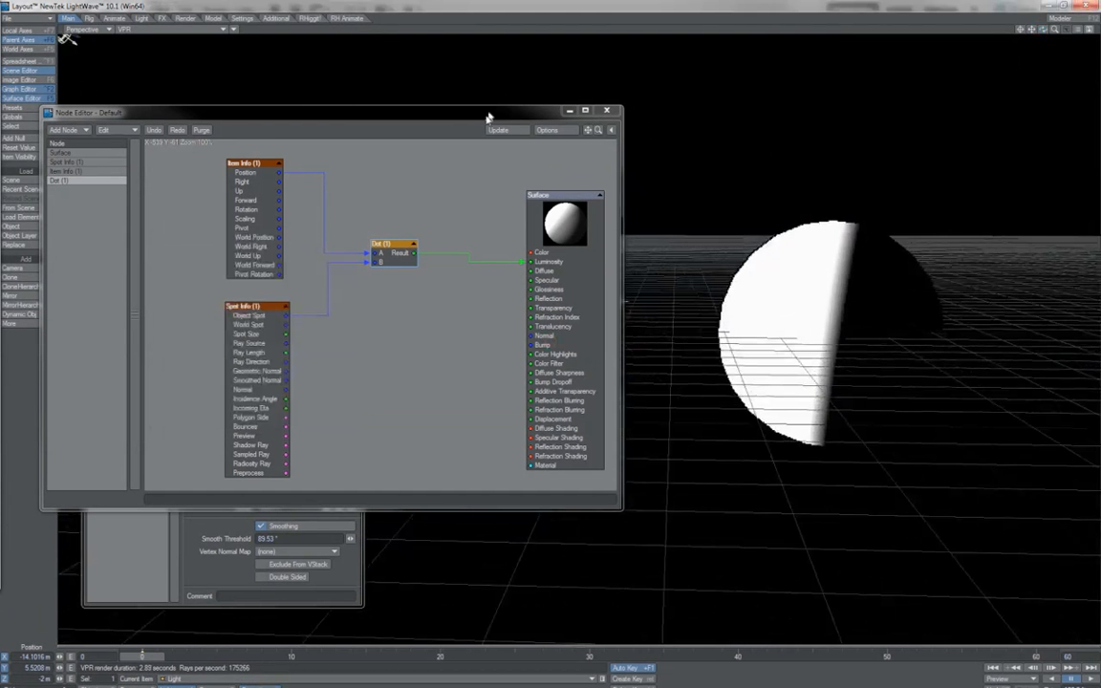
drag(486, 115, 420, 113)
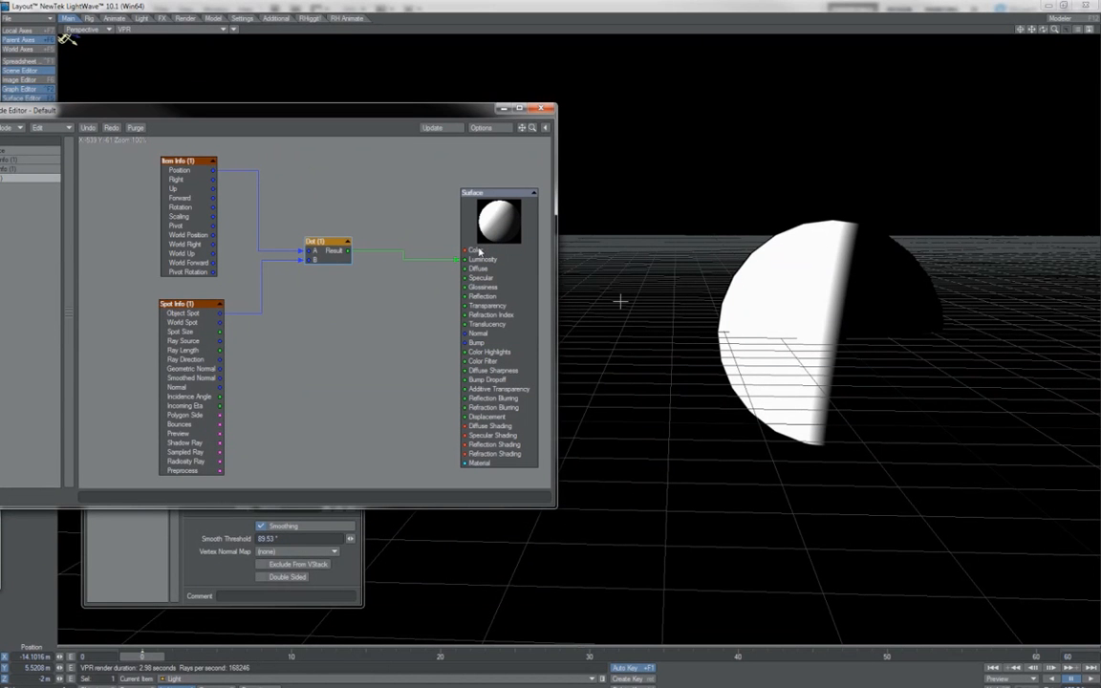
click(621, 302)
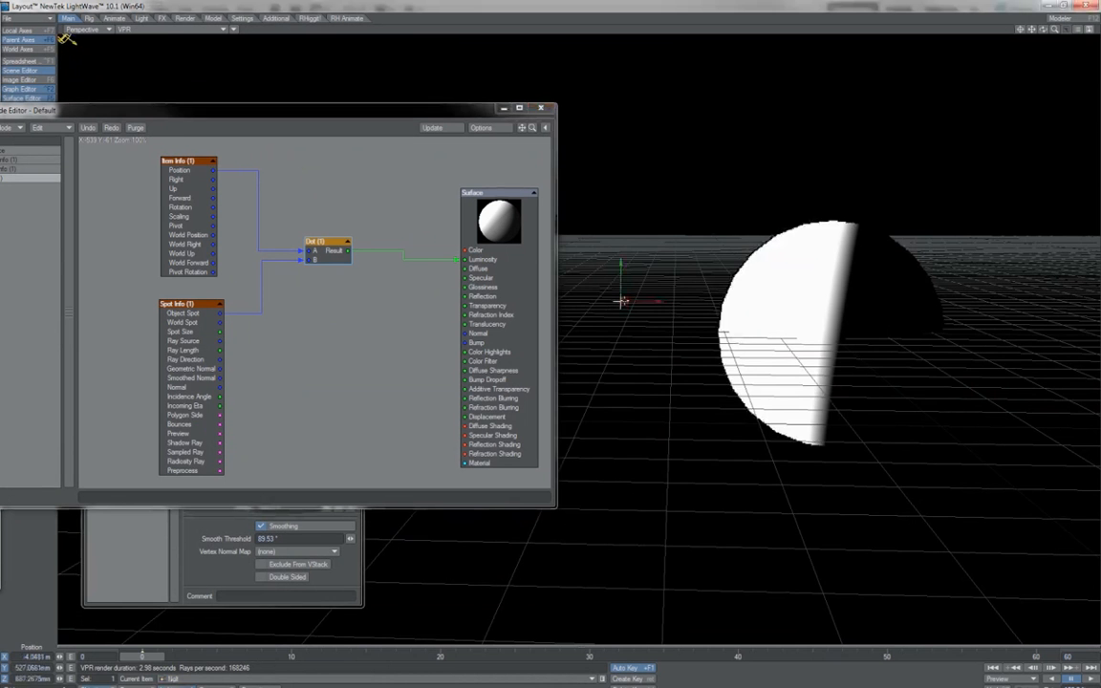
key(1)
mouse_move(641, 258)
mouse_down()
mouse_move(714, 151)
mouse_move(828, 128)
mouse_move(473, 107)
mouse_up()
mouse_move(445, 159)
mouse_down()
mouse_move(492, 243)
mouse_move(621, 255)
mouse_up()
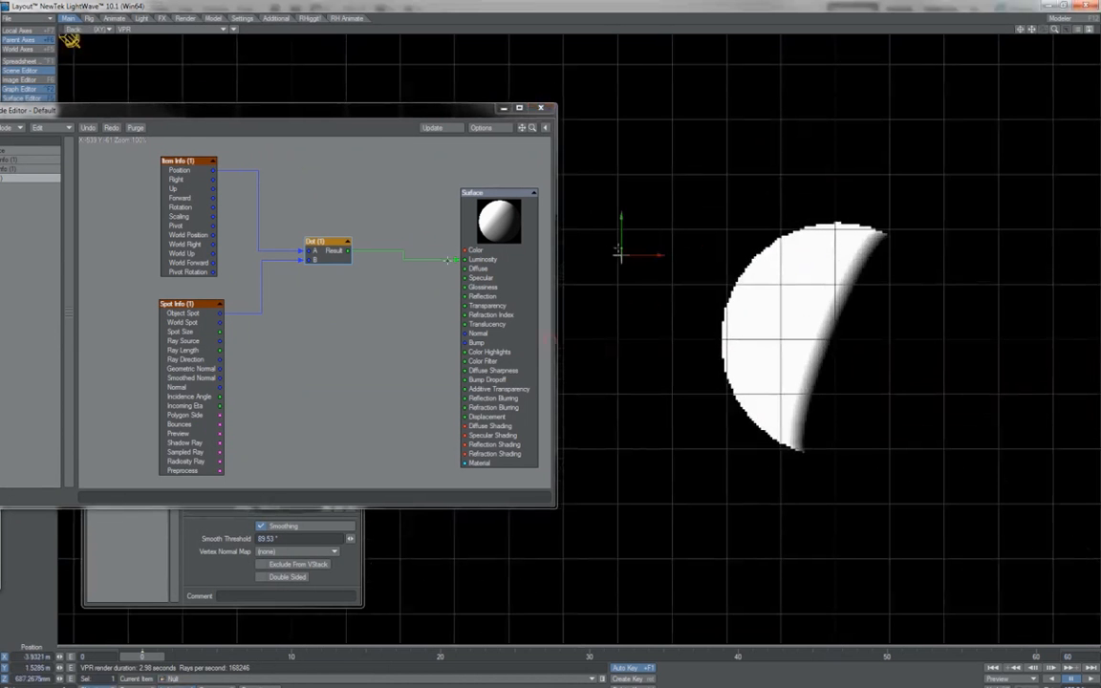
Step: Add a Gradient node below the Dot node and connect Dot's Result to its Input
click(14, 130)
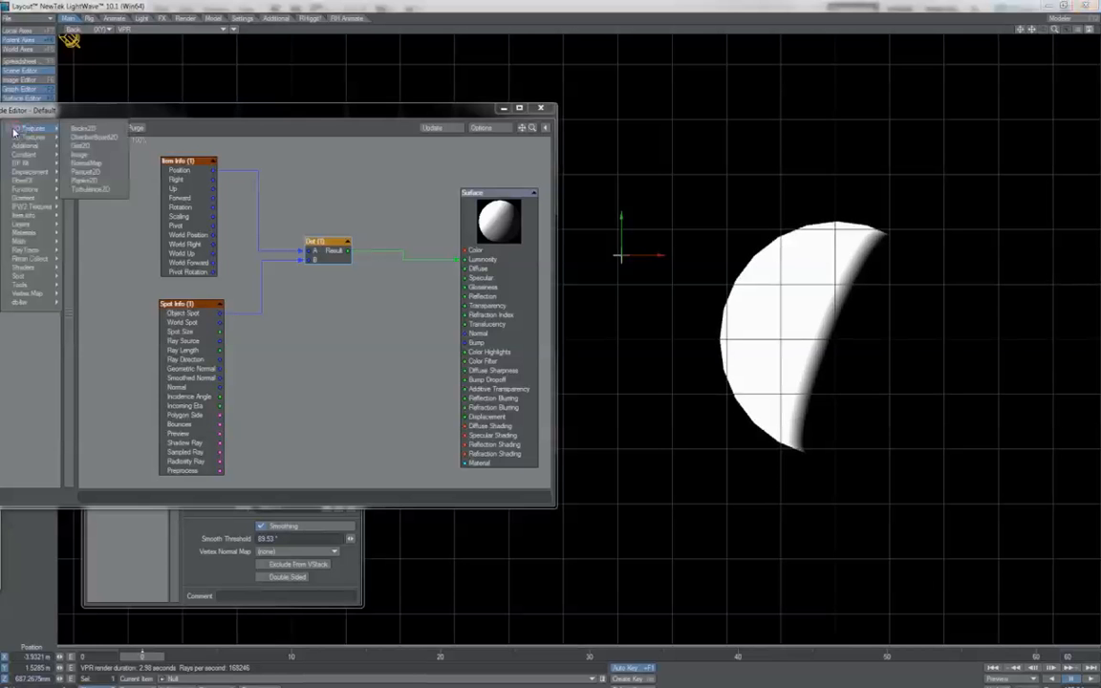
click(25, 190)
drag(324, 300, 414, 319)
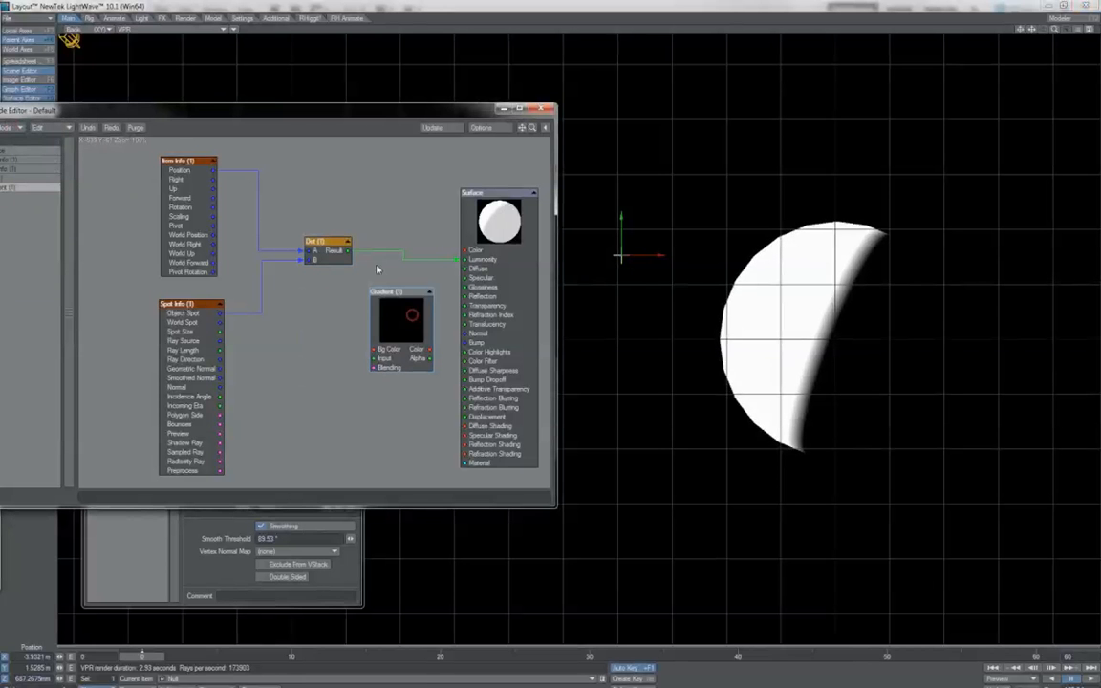
drag(348, 250, 374, 362)
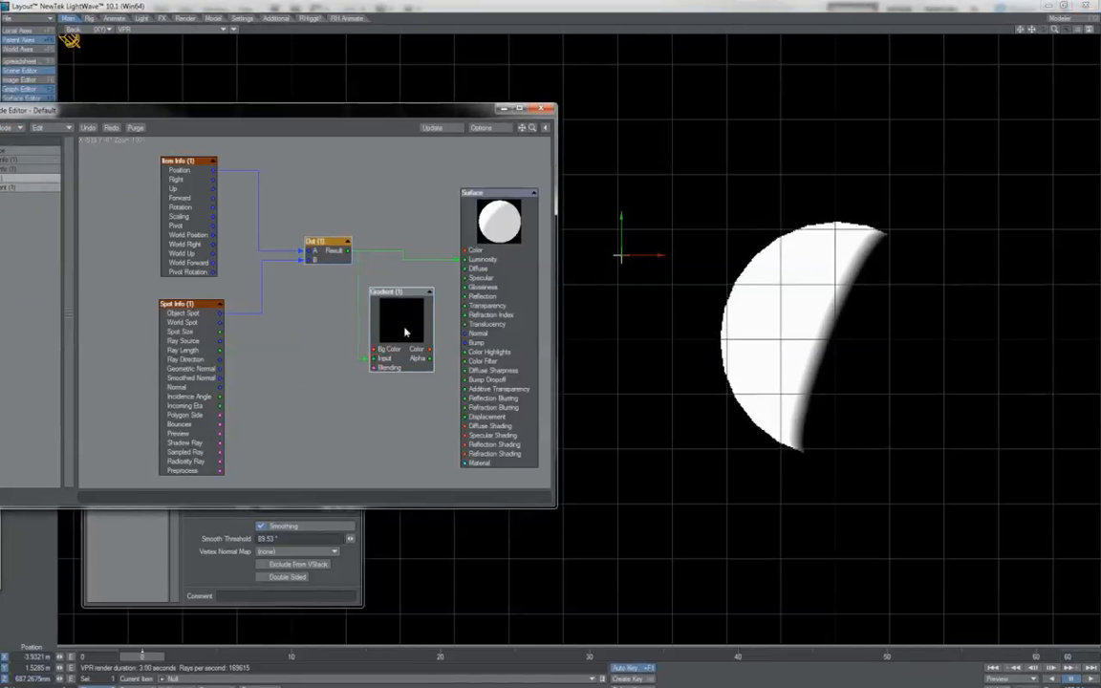
Step: Add a second gradient key at position 1.0 and colour it orange
double_click(404, 329)
click(86, 360)
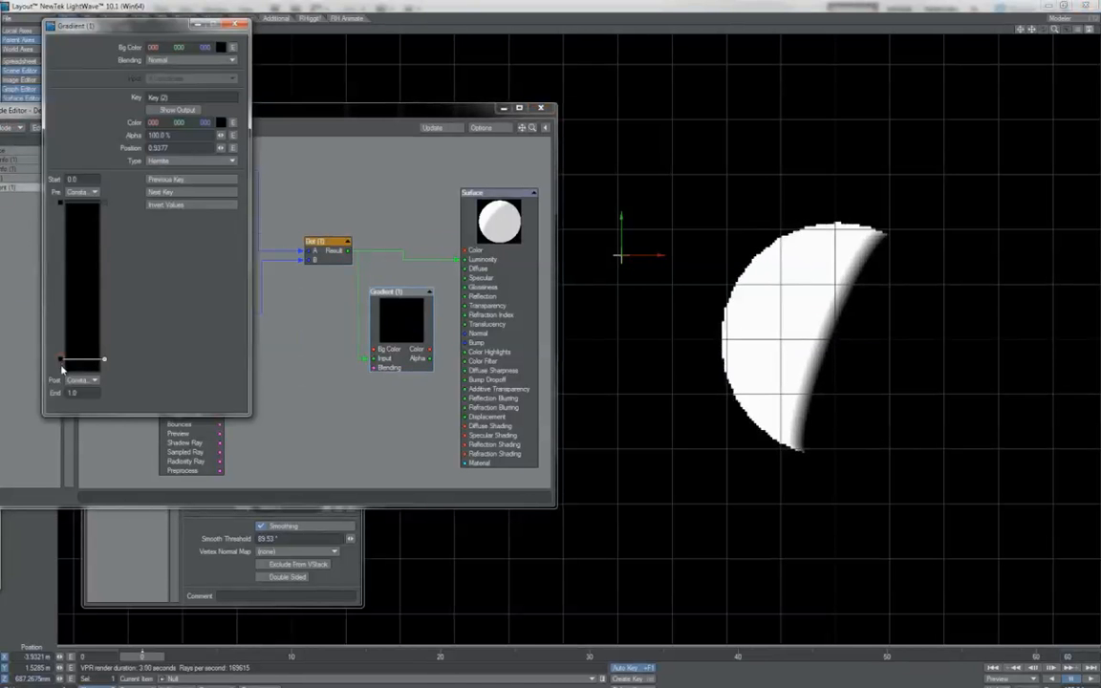
drag(60, 380, 59, 378)
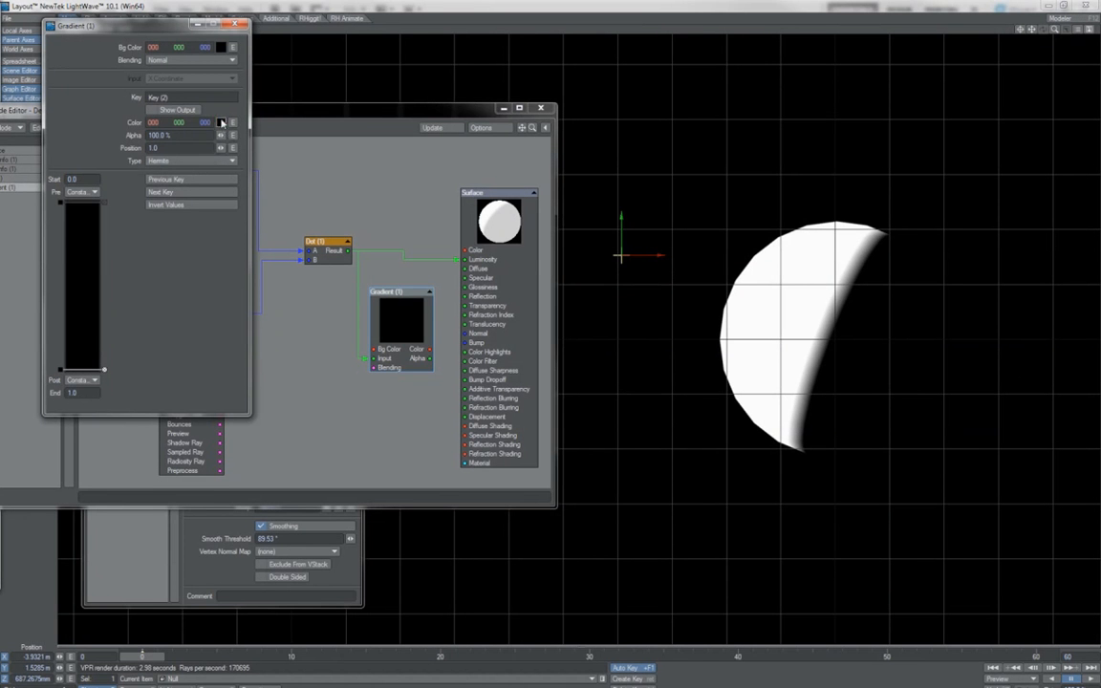
click(203, 123)
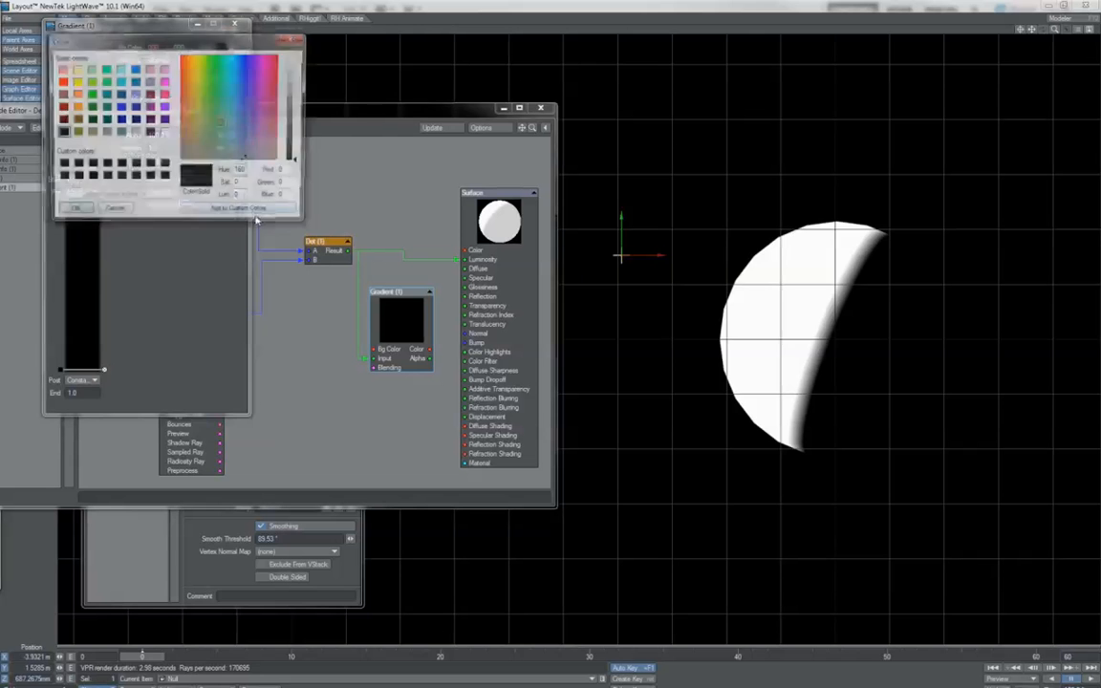
click(75, 106)
click(74, 212)
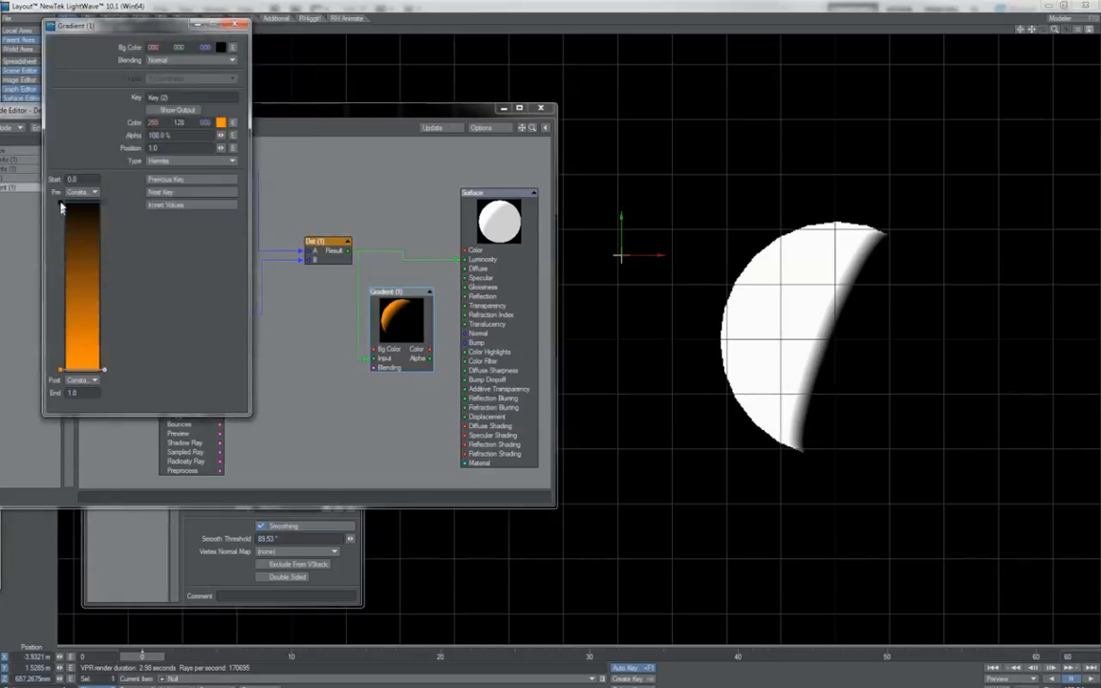
Step: Set the colour of the gradient key at position 0.0 to cyan (0, 255, 255)
click(203, 122)
click(120, 81)
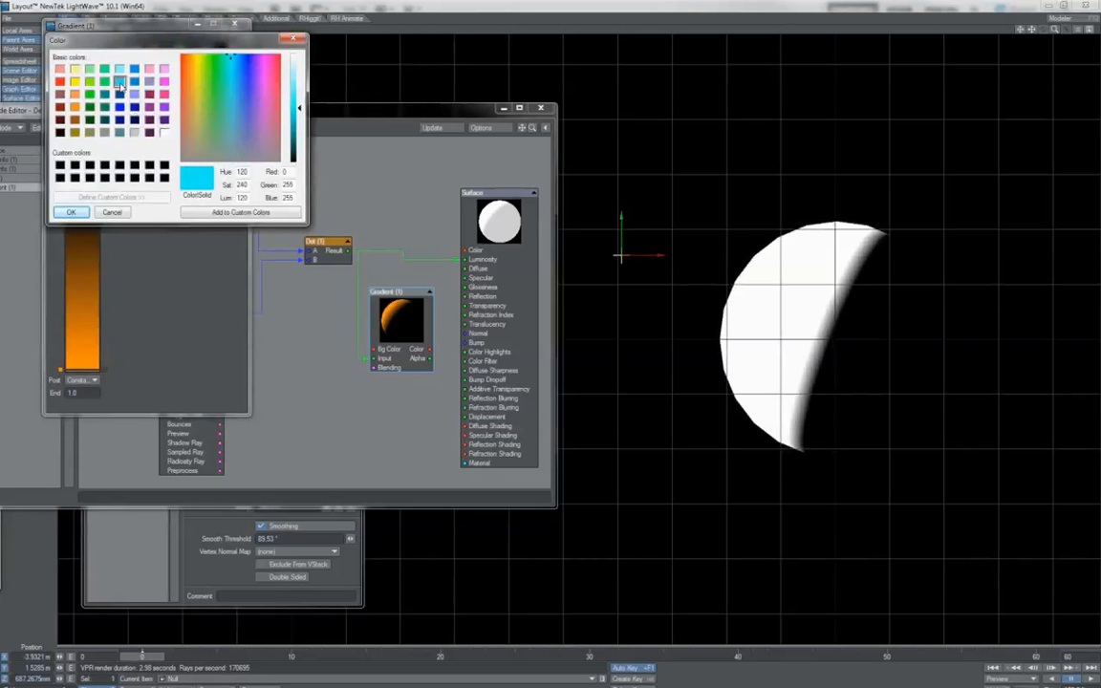
click(74, 212)
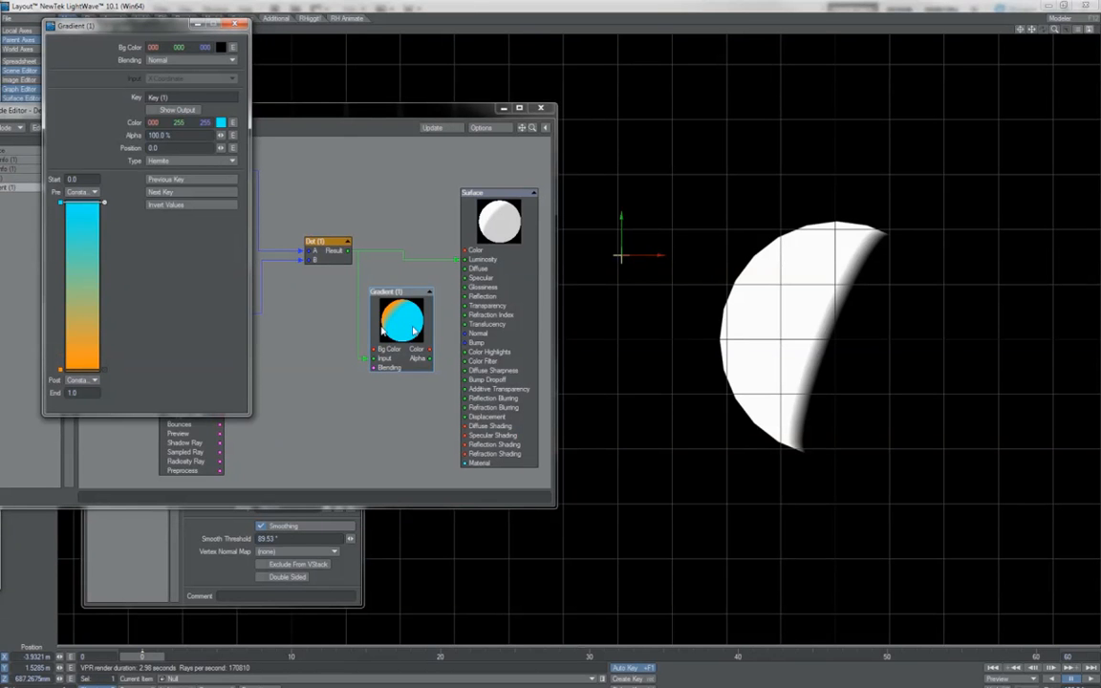
Step: Replace the surface's Luminosity connection with Gradient's Color into Color, and move the null to about X -2.88 m, Y -0.09 m
click(455, 260)
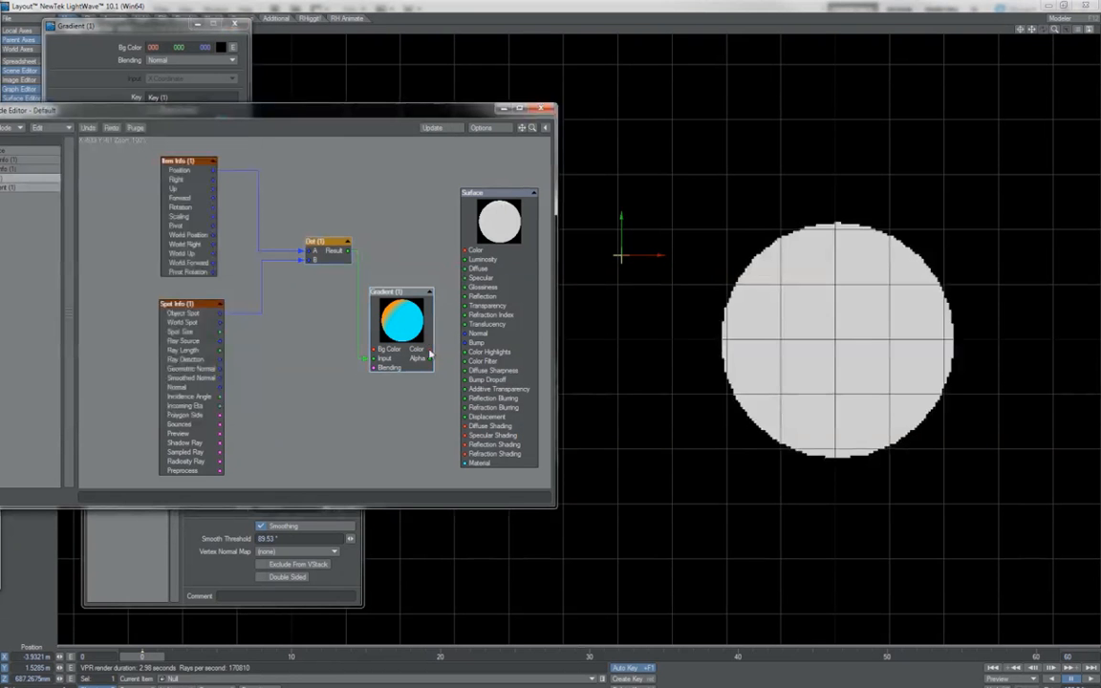
drag(431, 352, 467, 252)
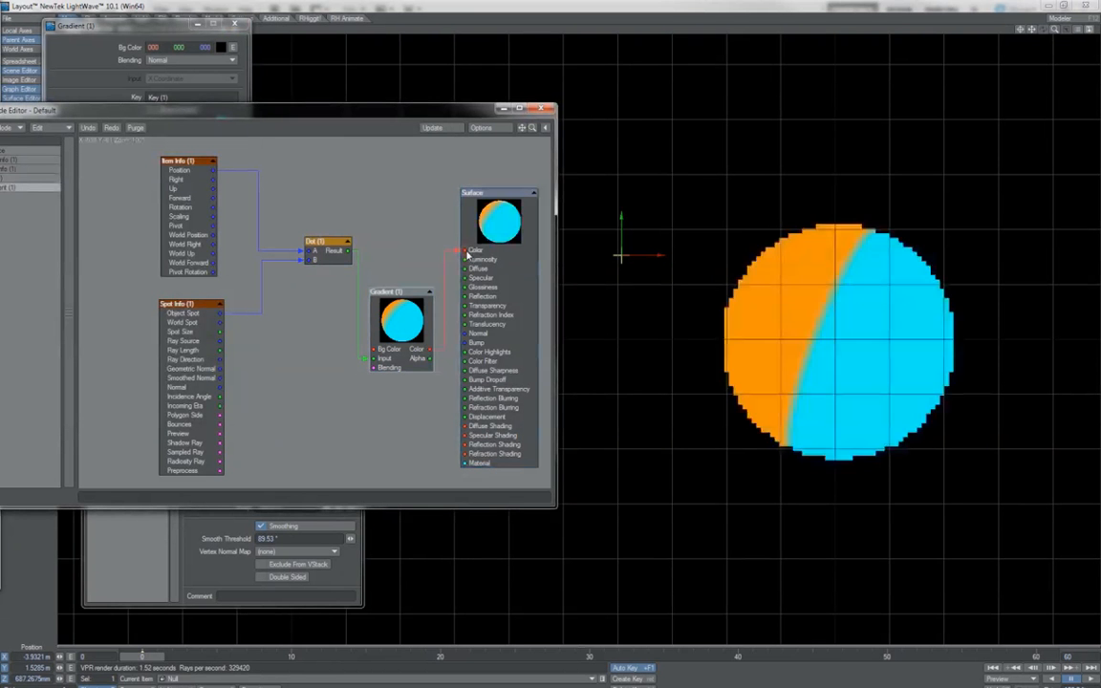
drag(621, 254, 677, 344)
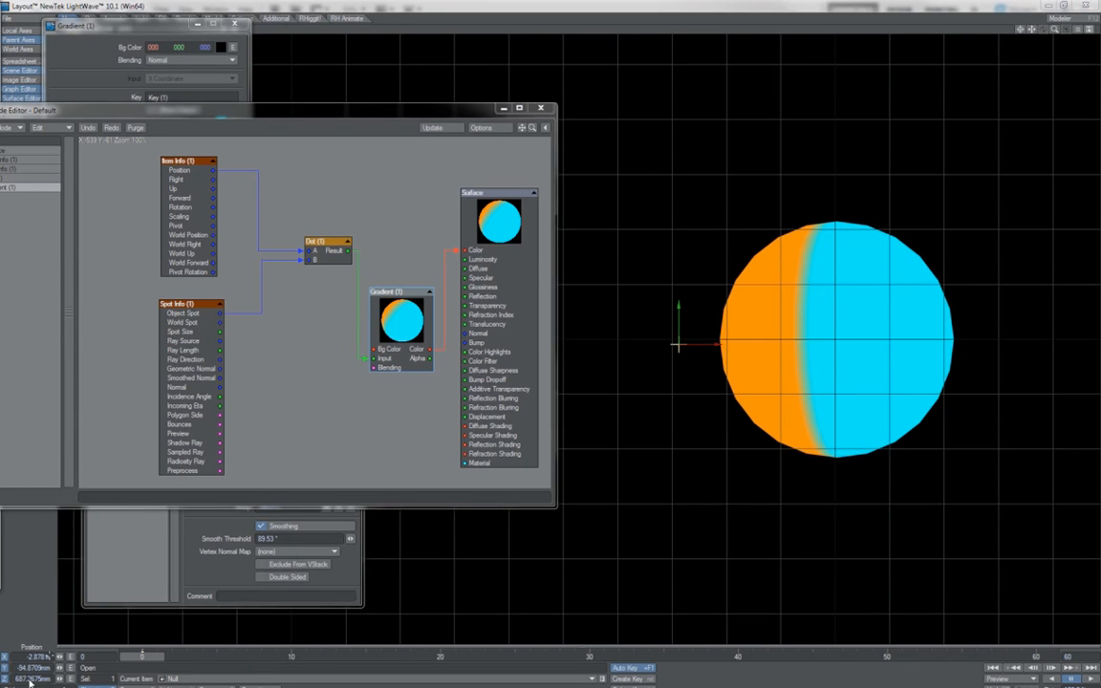
Step: Set the null's Y and Z positions to 0 m, with X at about -3.06 m
drag(14, 678, 94, 677)
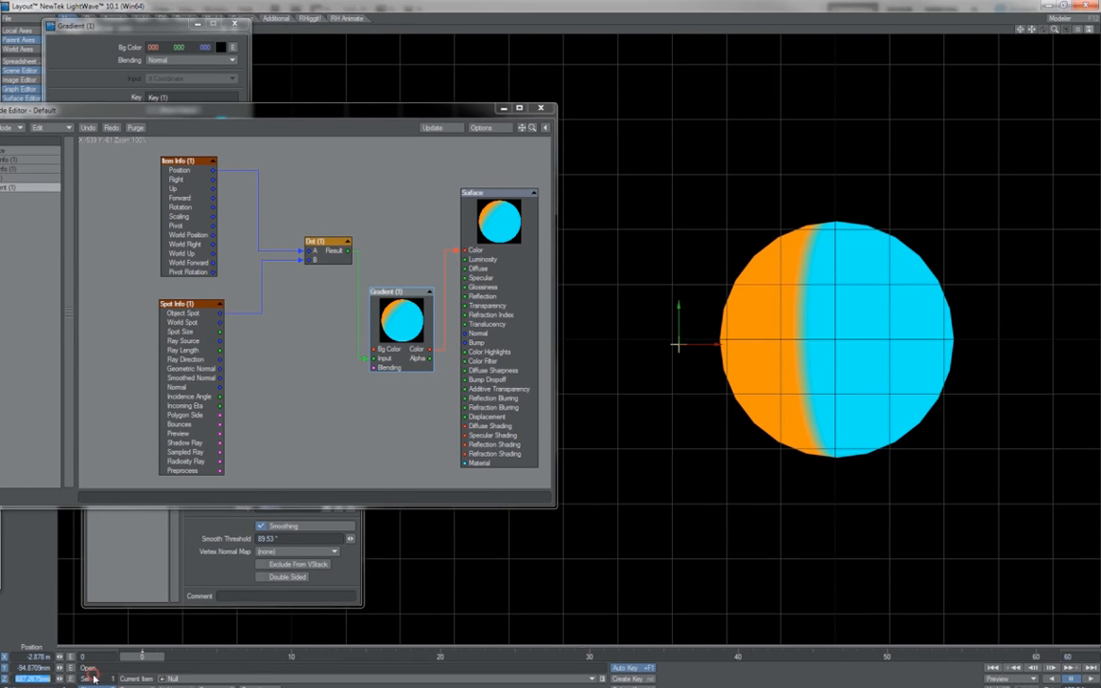
text(0)
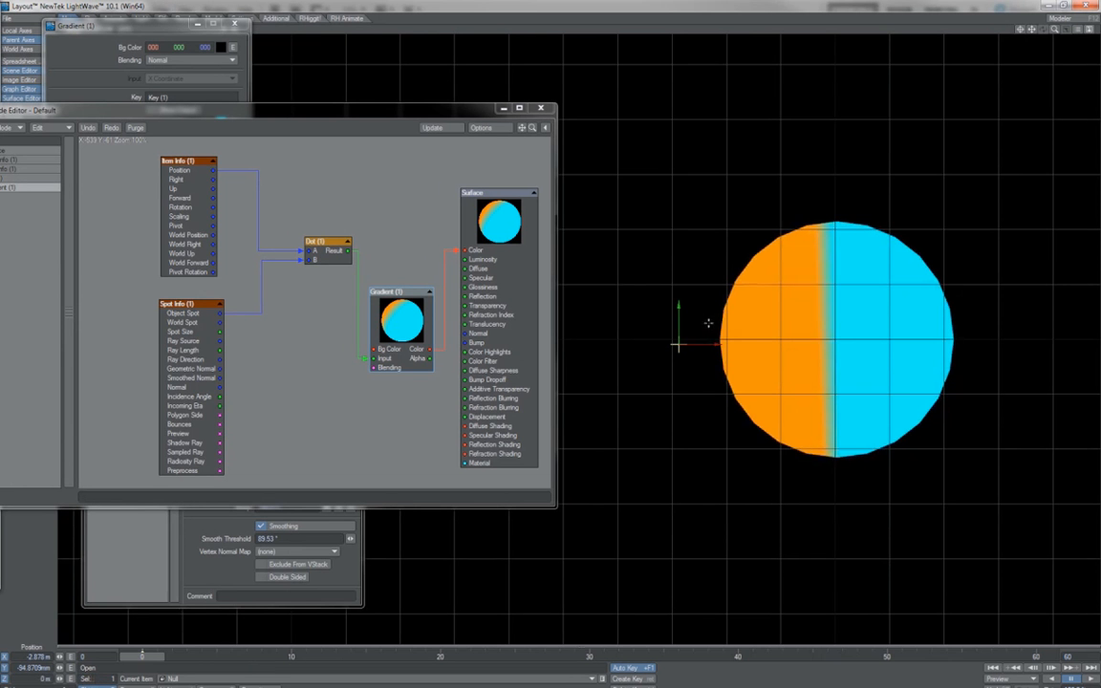
mouse_move(708, 323)
mouse_down()
mouse_move(668, 293)
mouse_move(634, 312)
mouse_move(597, 312)
mouse_move(656, 238)
mouse_move(660, 202)
mouse_move(674, 191)
mouse_move(696, 239)
mouse_move(681, 290)
mouse_move(708, 323)
mouse_up()
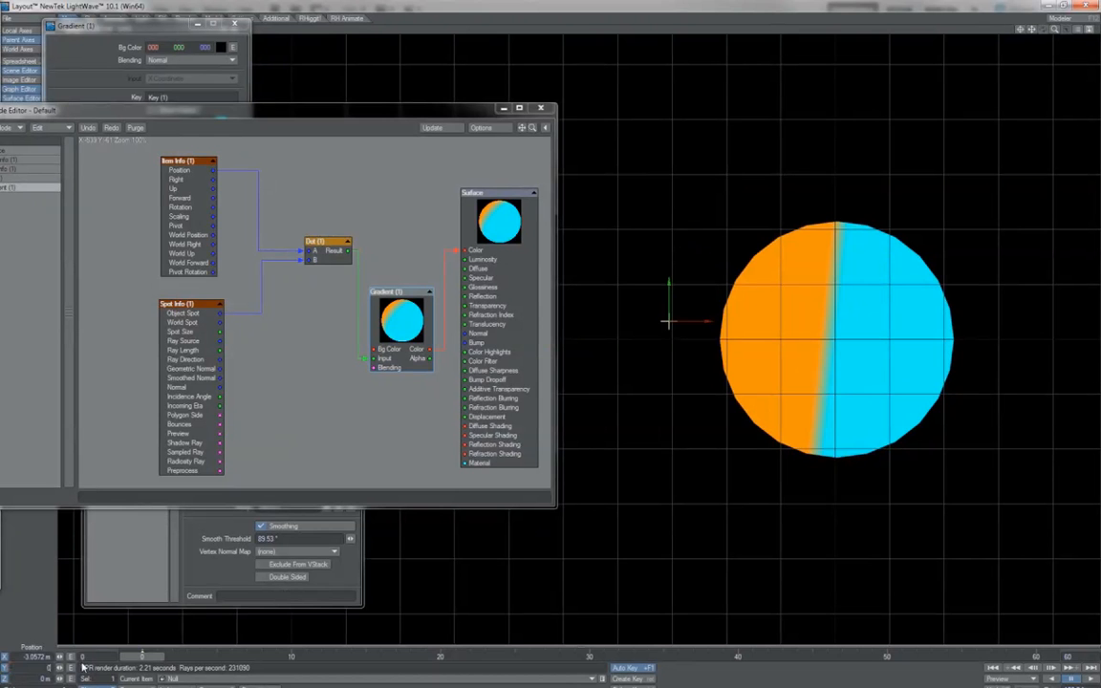
key(Return)
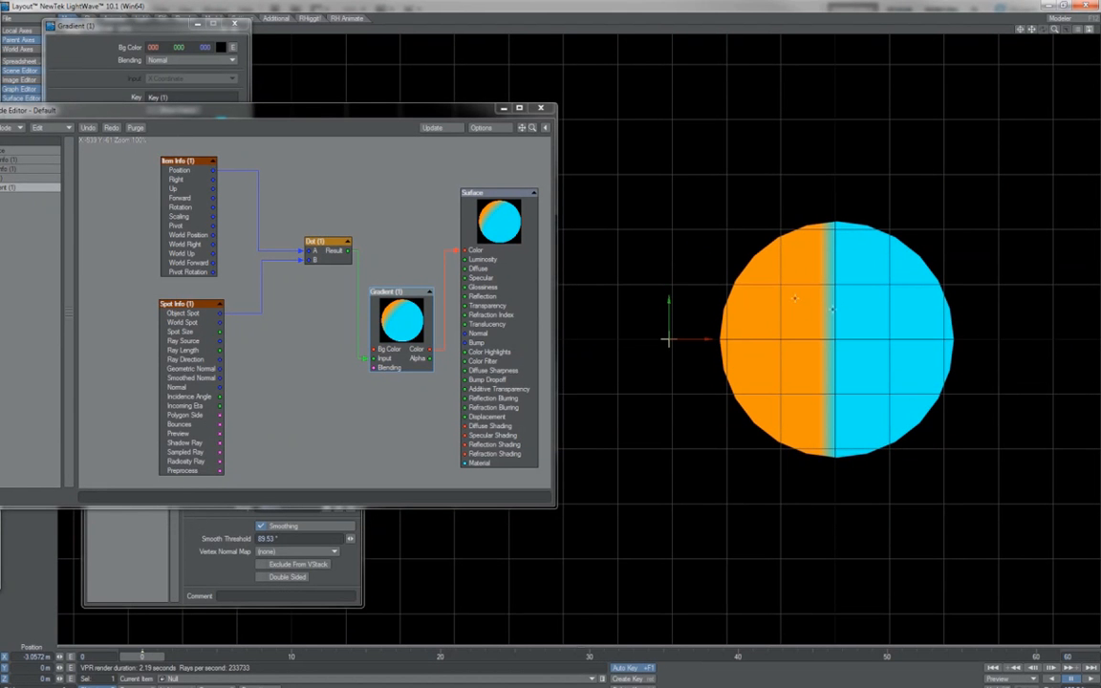
Step: Review the Gradient node's keys, close its settings and move the null along X to about -11.16 m
double_click(392, 314)
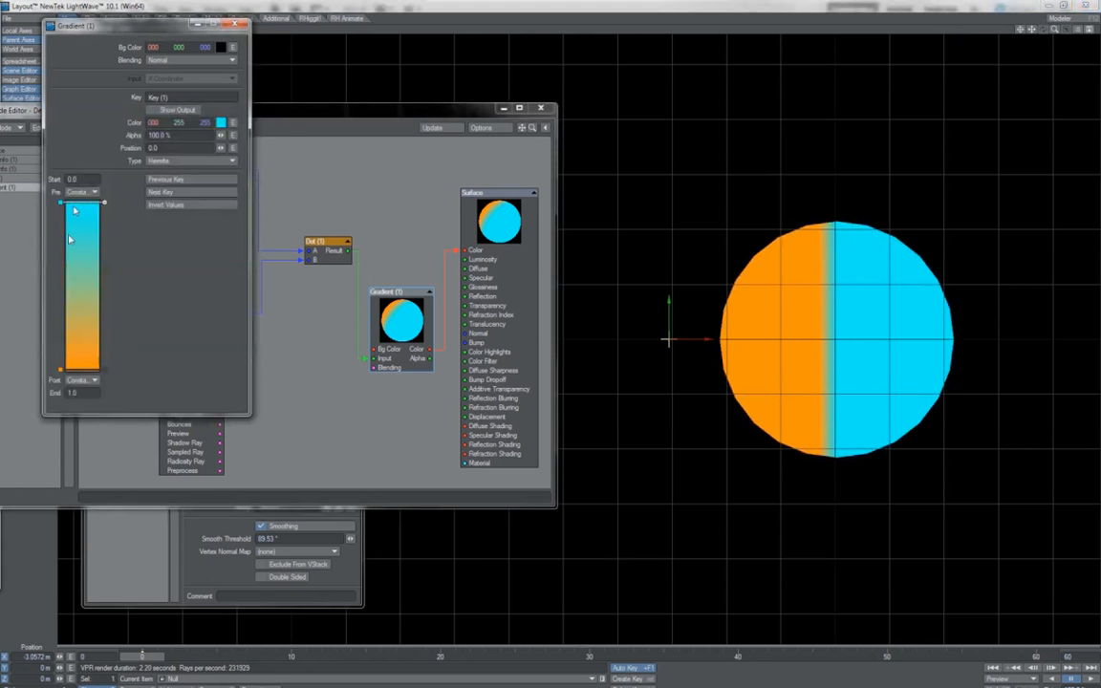
click(235, 24)
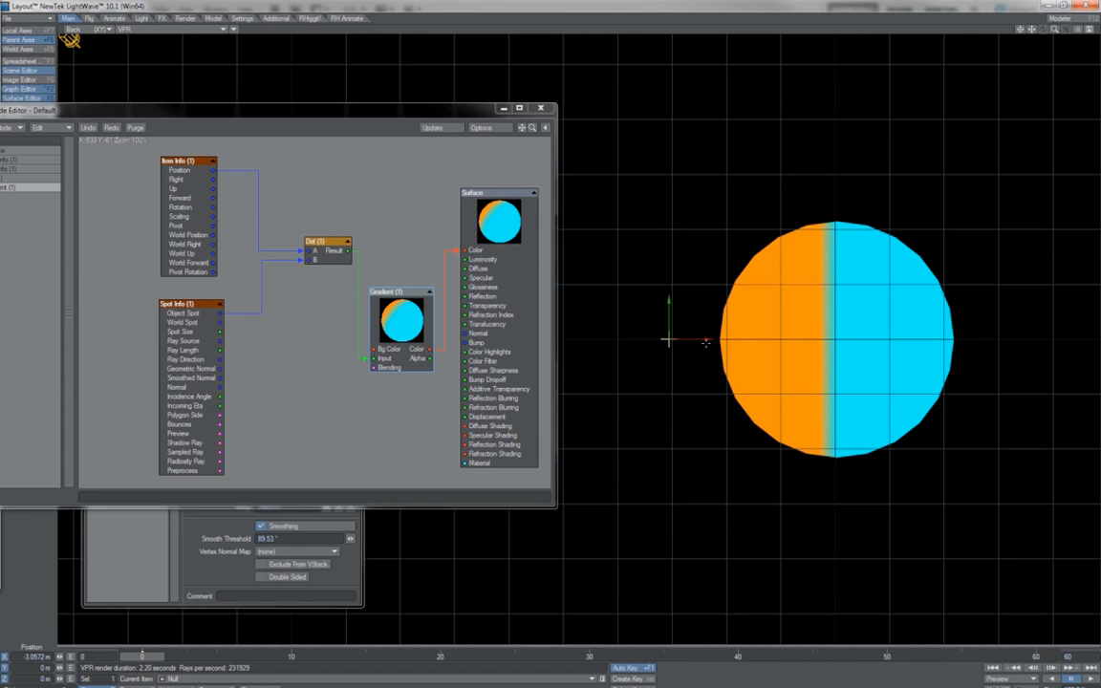
drag(703, 339, 259, 339)
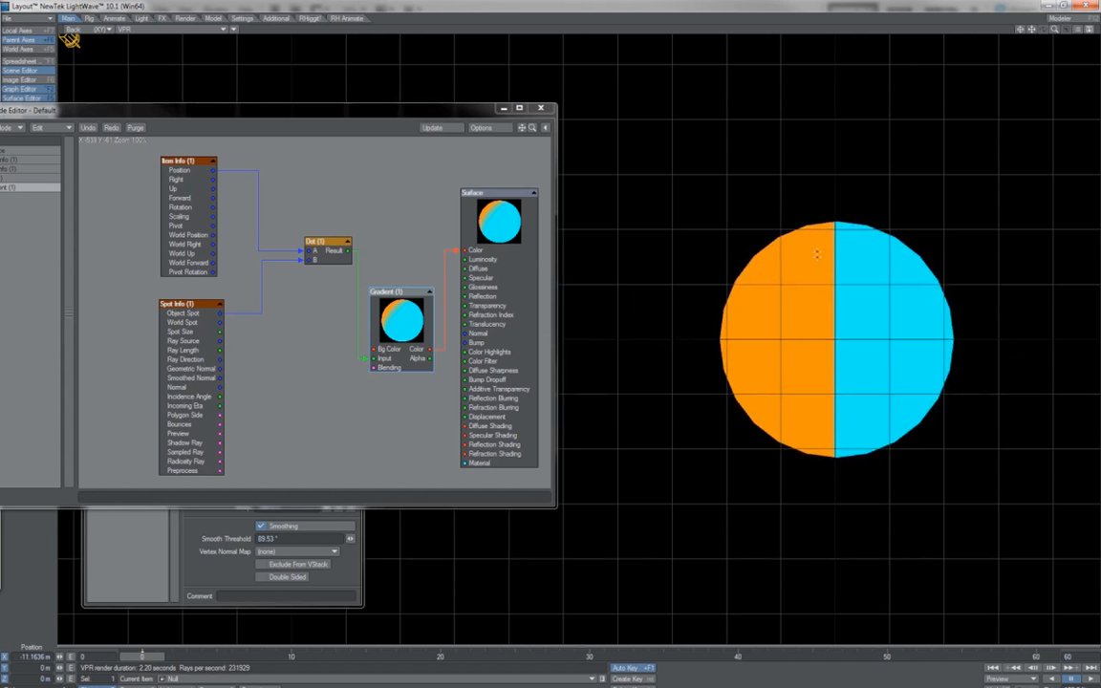
Step: Slide the null along X in to about -0.59 m and back out to about -3.76 m, watching the colour transition
drag(379, 110, 185, 117)
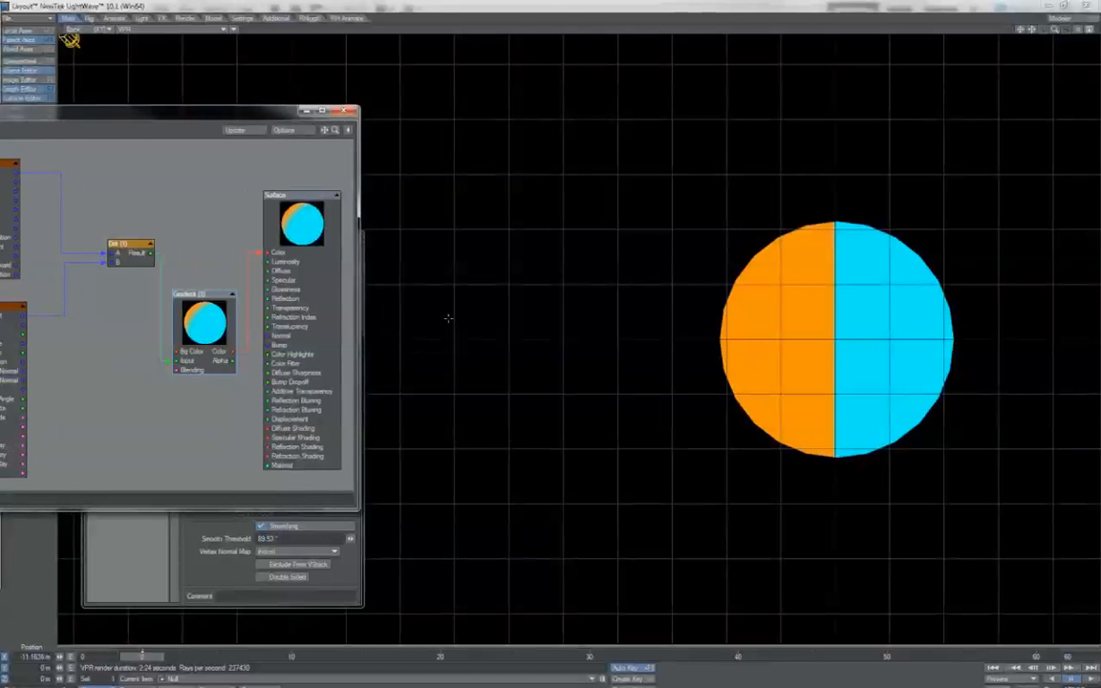
drag(449, 320, 451, 319)
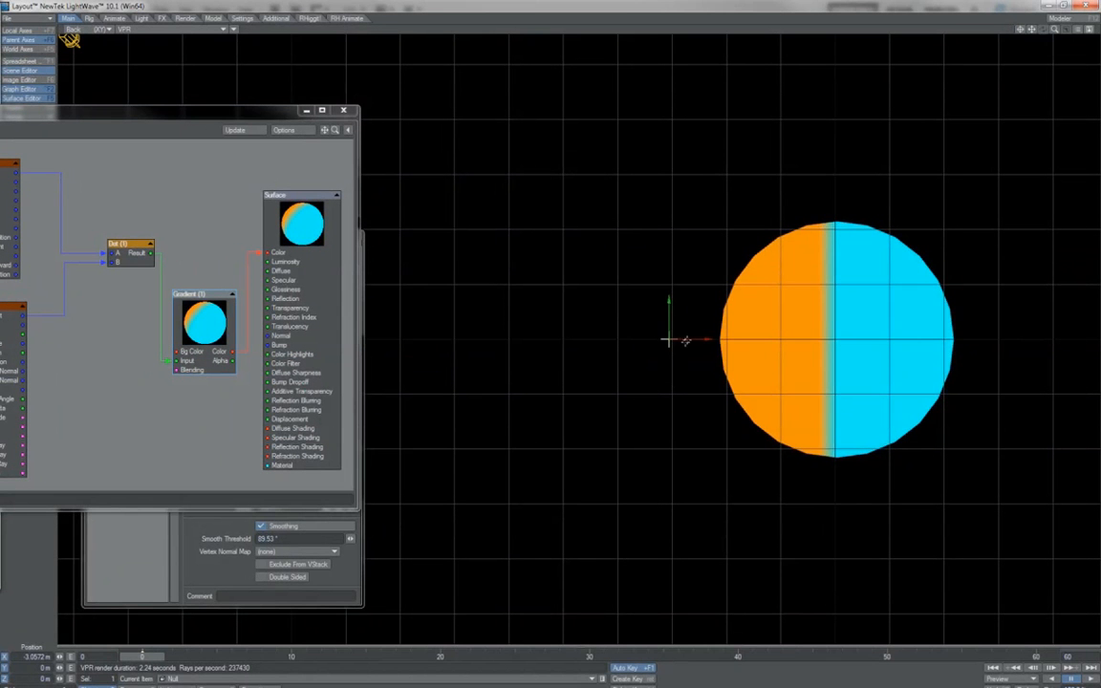
drag(668, 340, 802, 339)
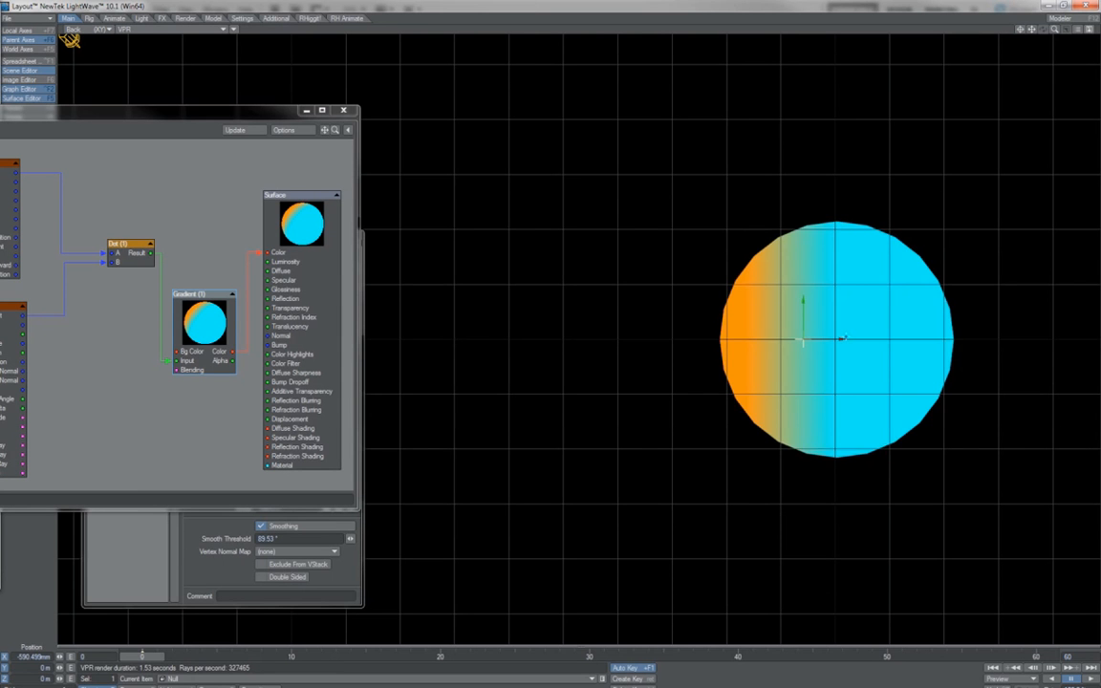
drag(803, 339, 688, 339)
drag(609, 340, 550, 341)
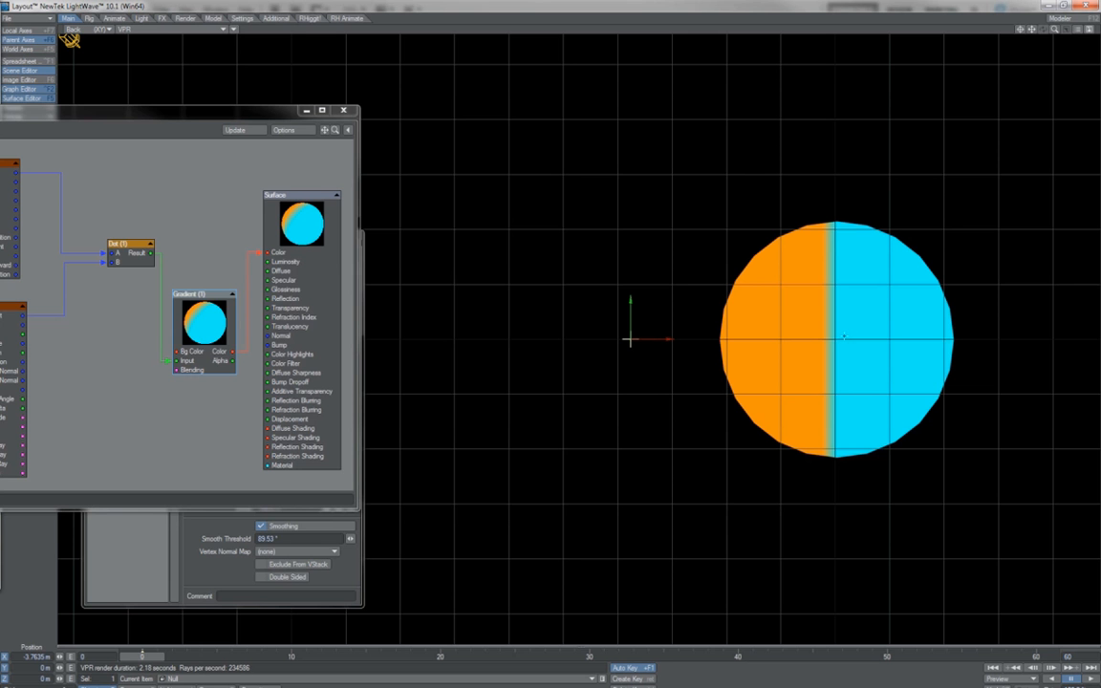
drag(278, 113, 428, 126)
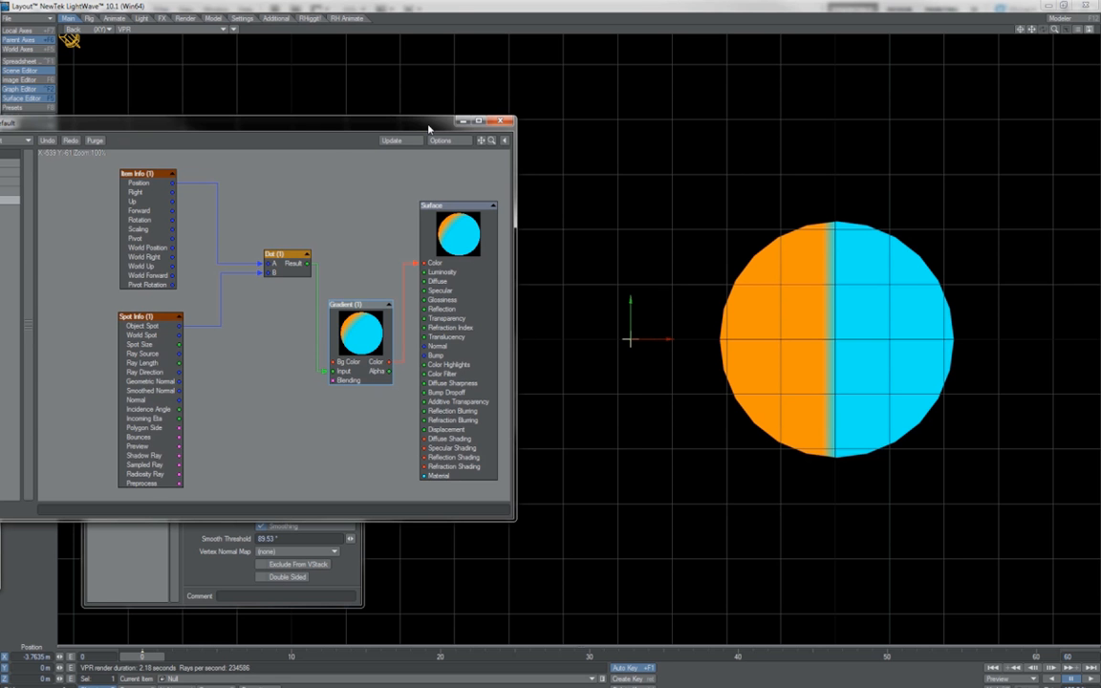
drag(340, 127, 455, 114)
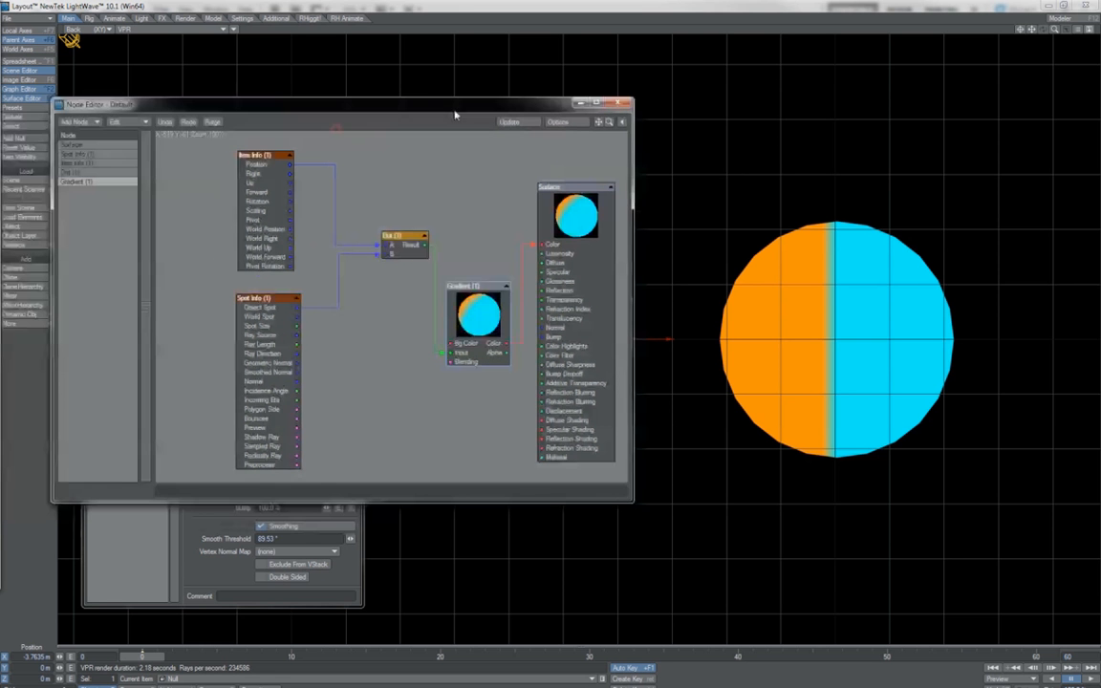
click(80, 121)
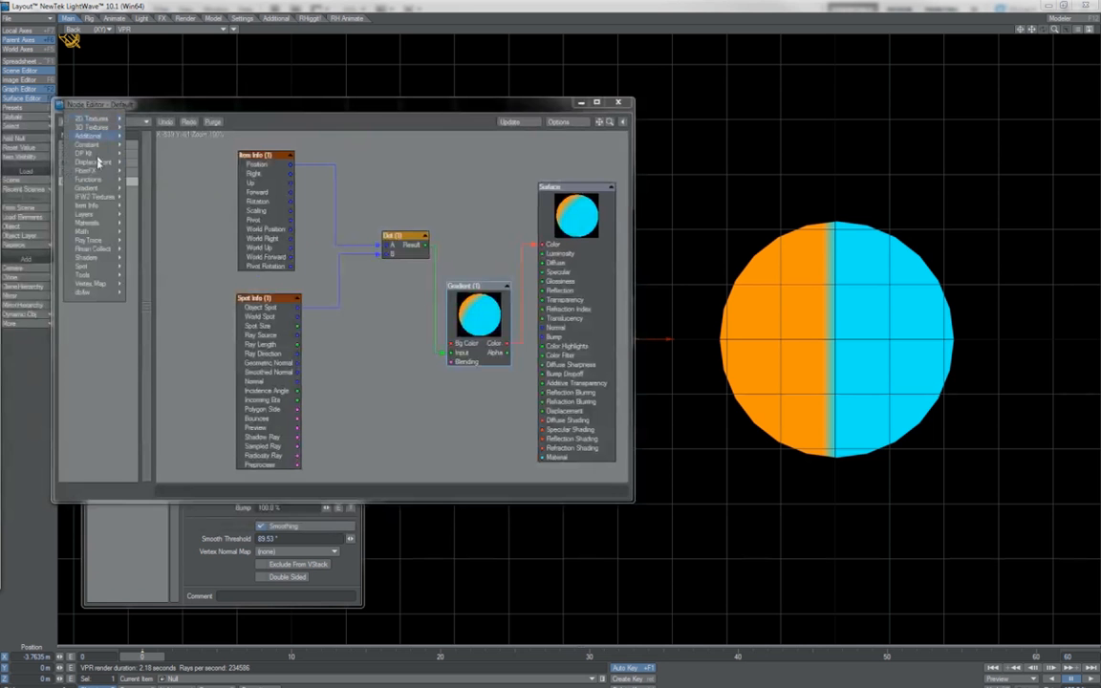
mouse_move(96, 170)
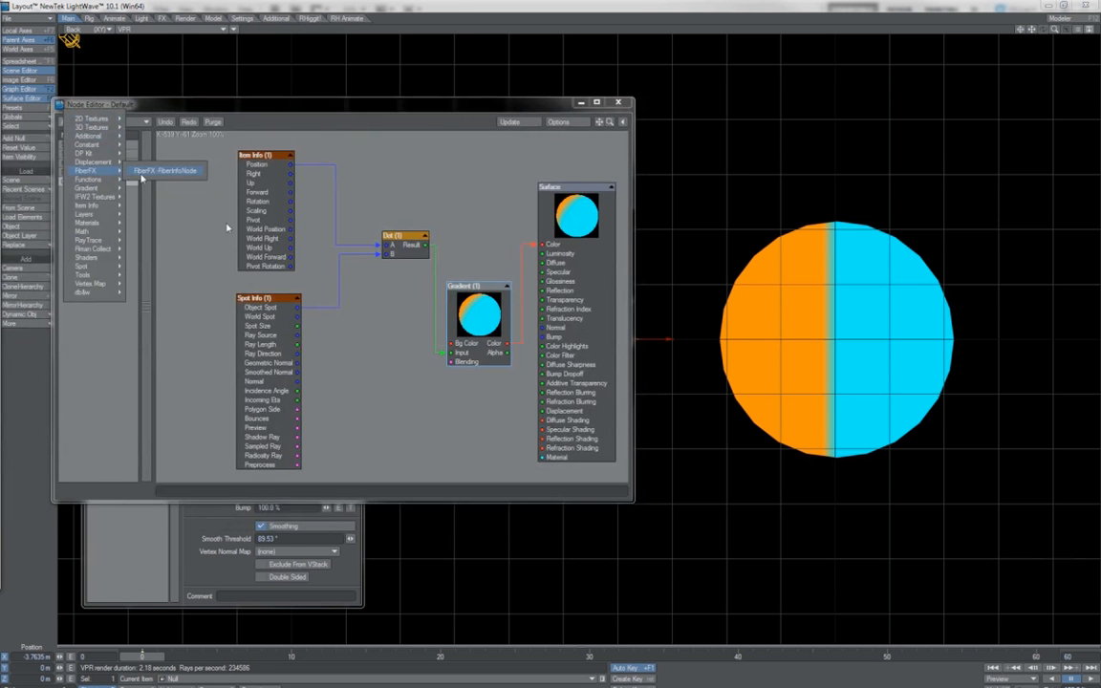
click(382, 108)
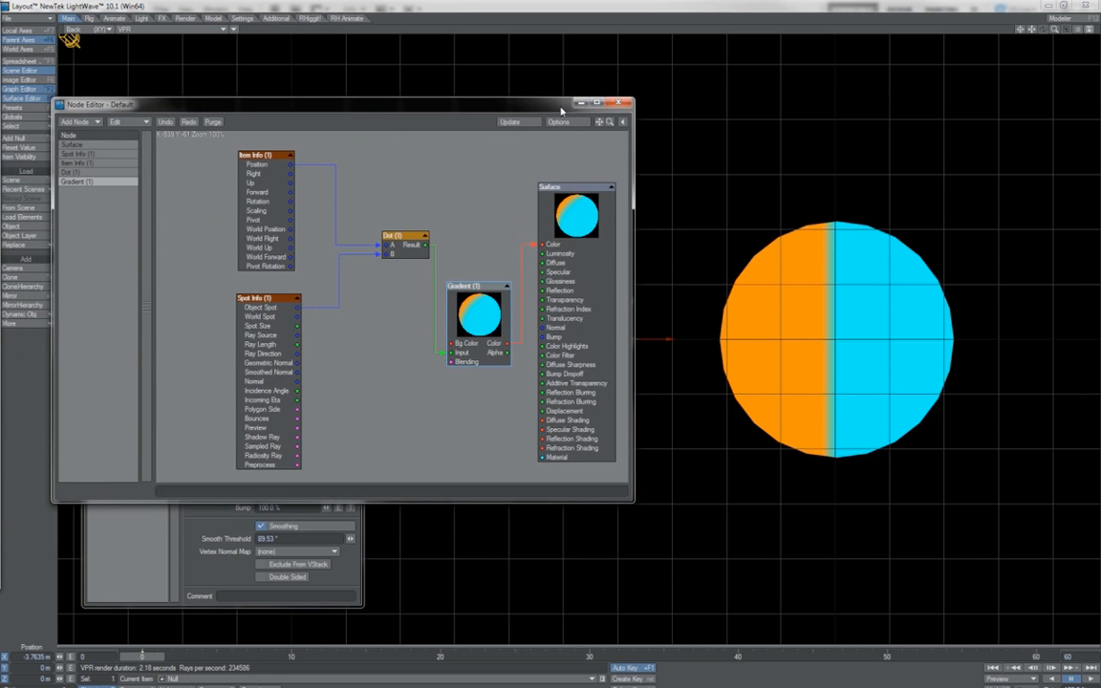
Step: Move the null to about X -3.95 m, Y 1.12 m, and check the Gradient node's colour keys
drag(559, 108, 360, 119)
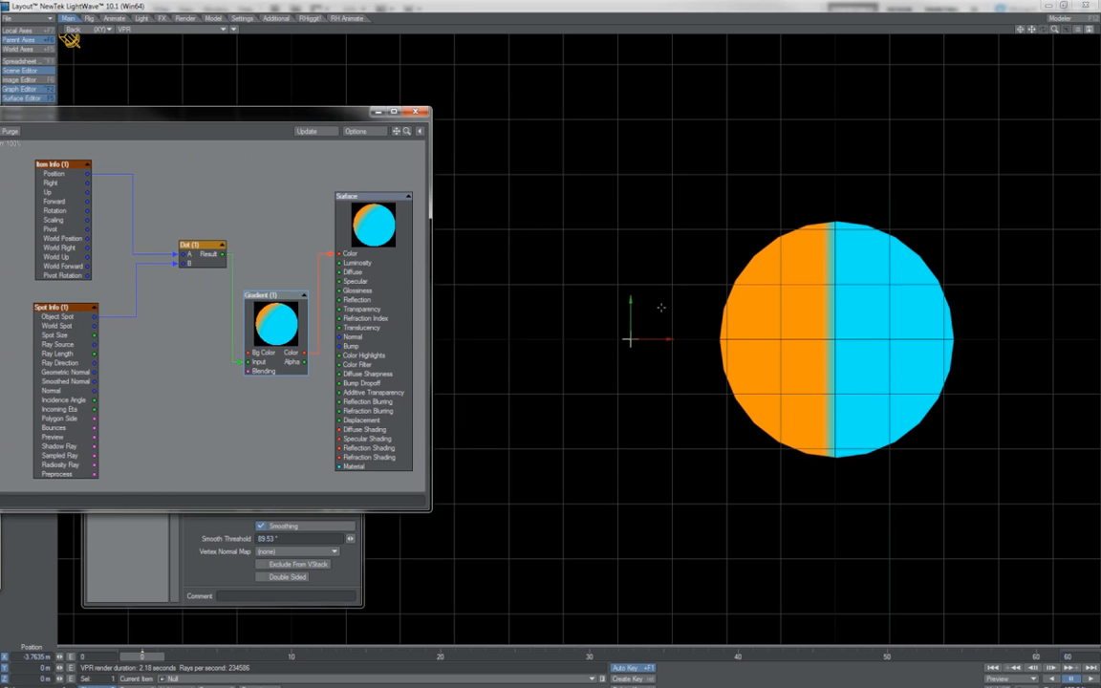
drag(543, 268, 592, 325)
drag(606, 413, 619, 278)
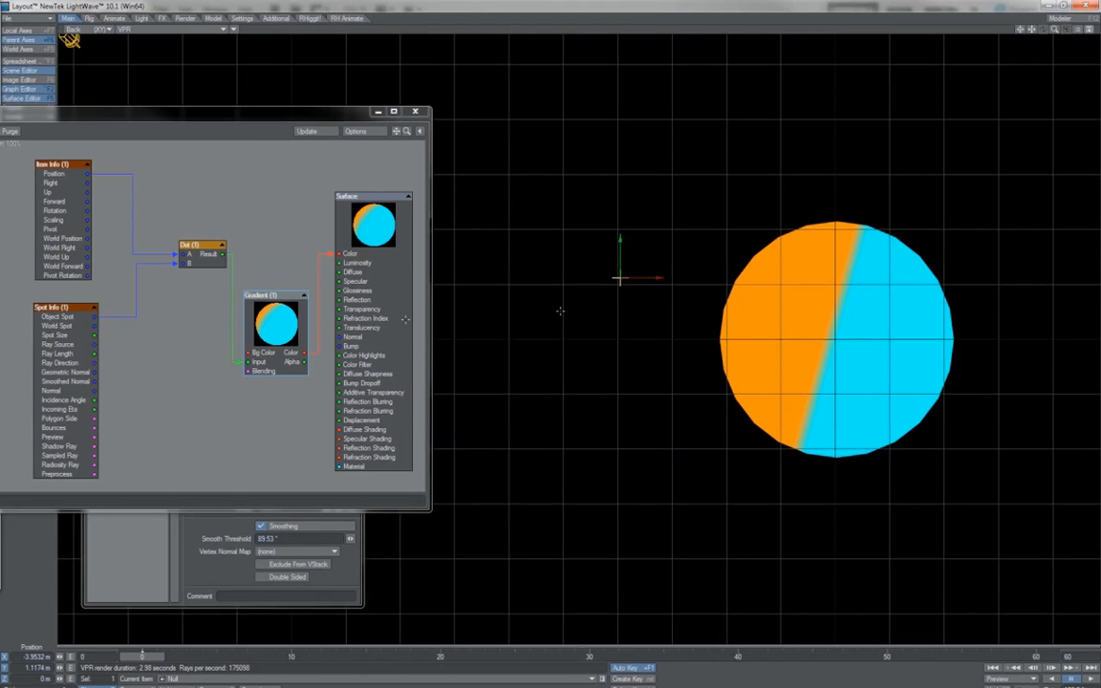
double_click(260, 292)
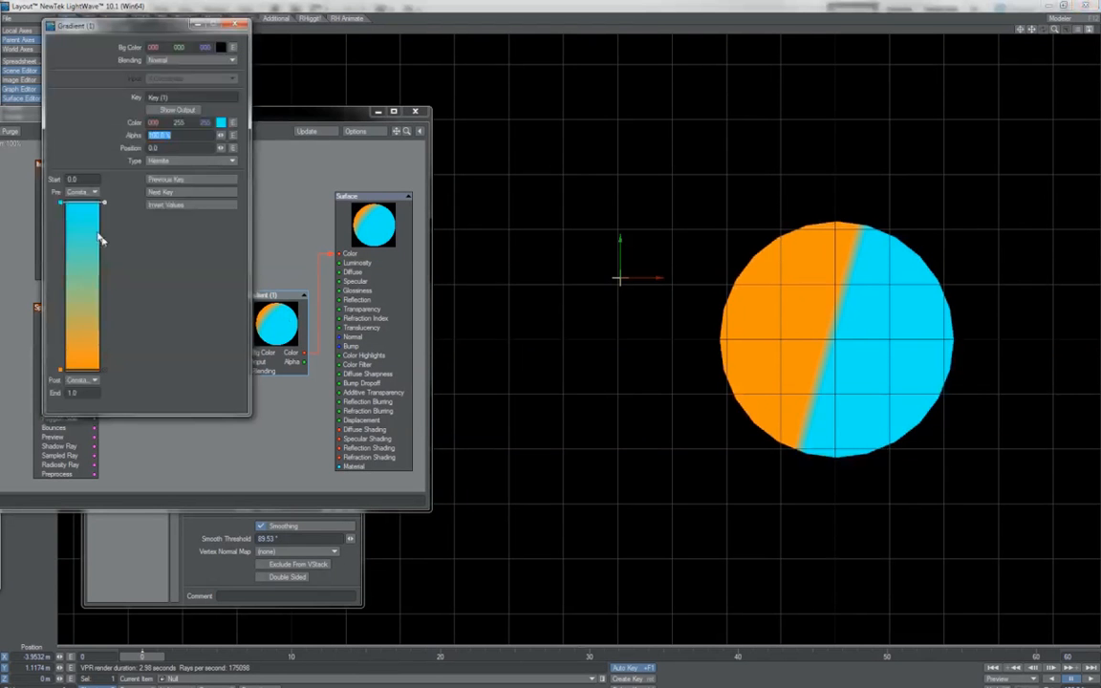
click(240, 26)
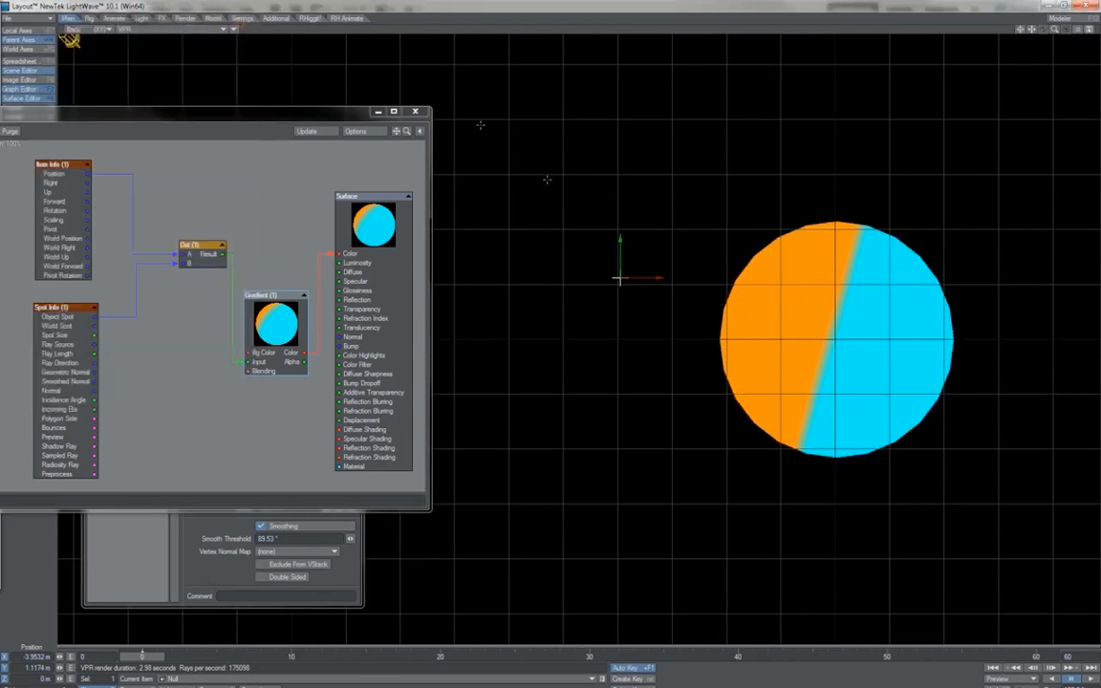
Step: Lower the null to about Y 0.62 m, sliding it along X out to about -6.90 m and back to about -3.75 m
drag(511, 217, 604, 306)
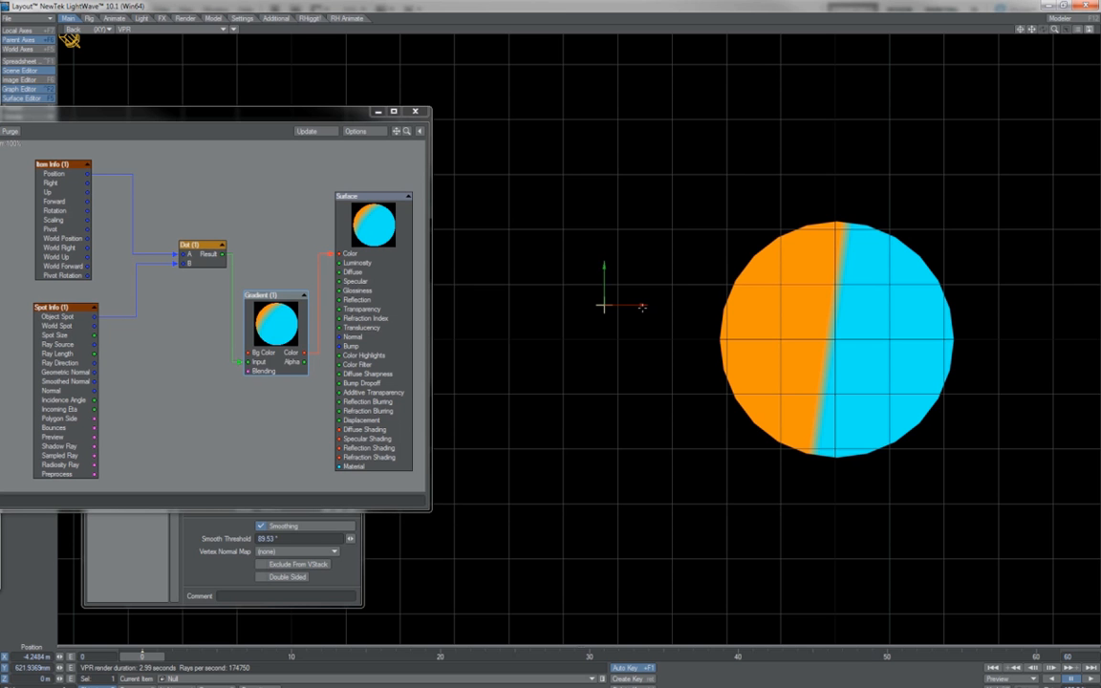
drag(642, 306, 500, 311)
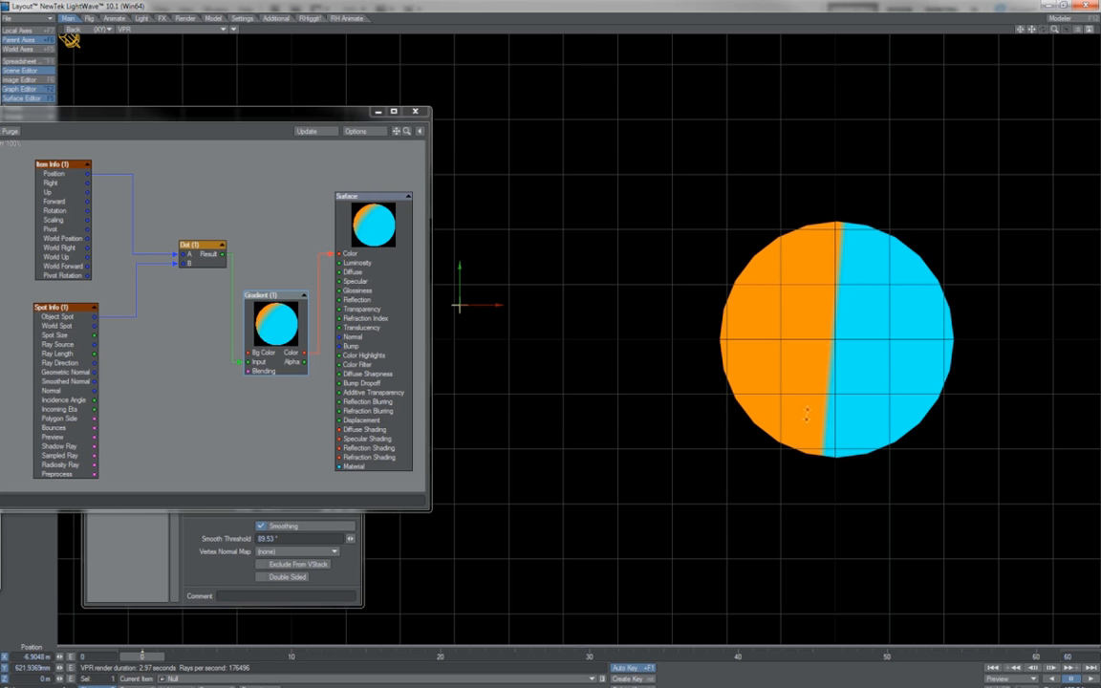
drag(503, 312, 671, 304)
Step: Add a vector Normalize node, duplicate it, and place the copy between the Item Info and Dot nodes
drag(331, 116, 455, 116)
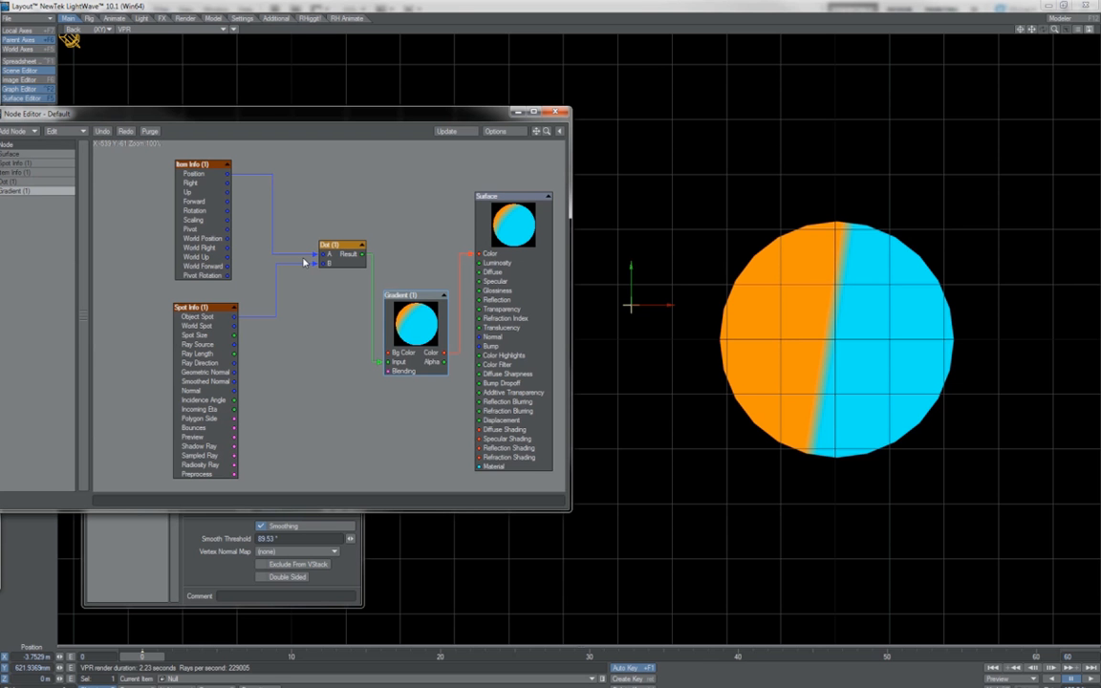
click(256, 113)
drag(276, 105, 311, 91)
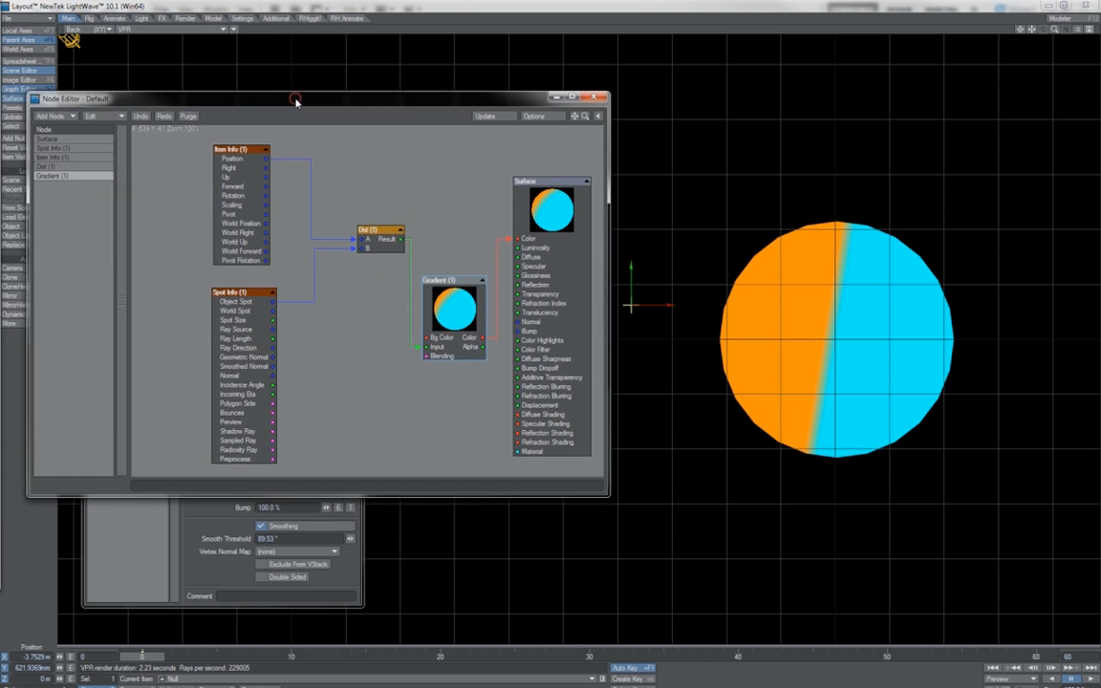
click(60, 117)
mouse_move(67, 237)
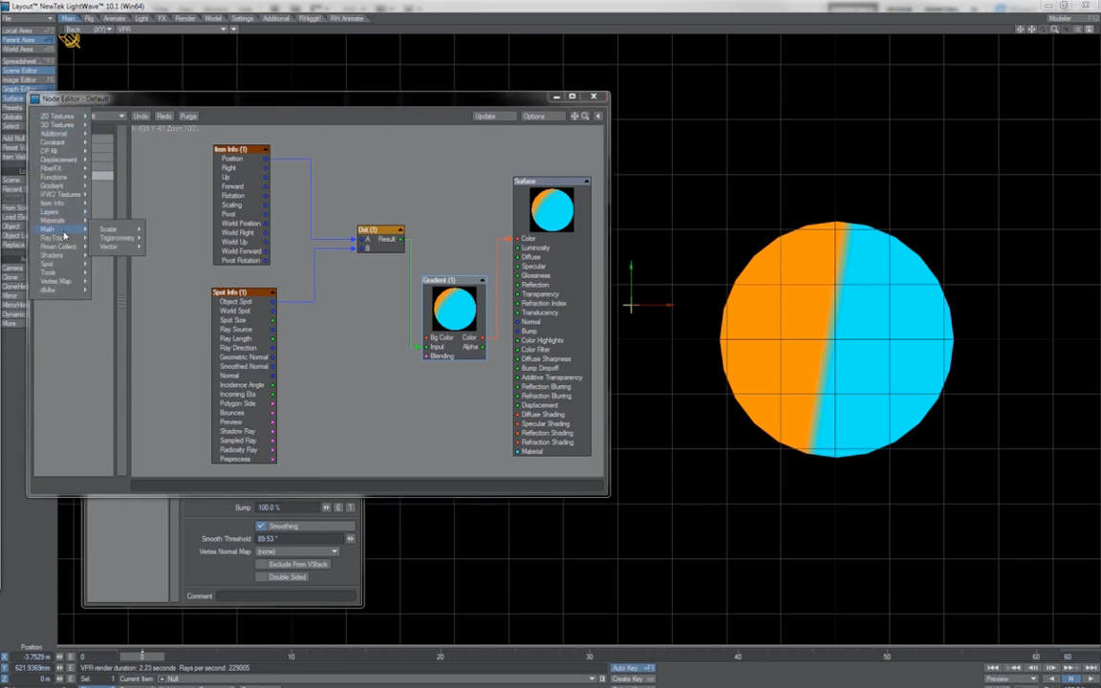
mouse_move(110, 247)
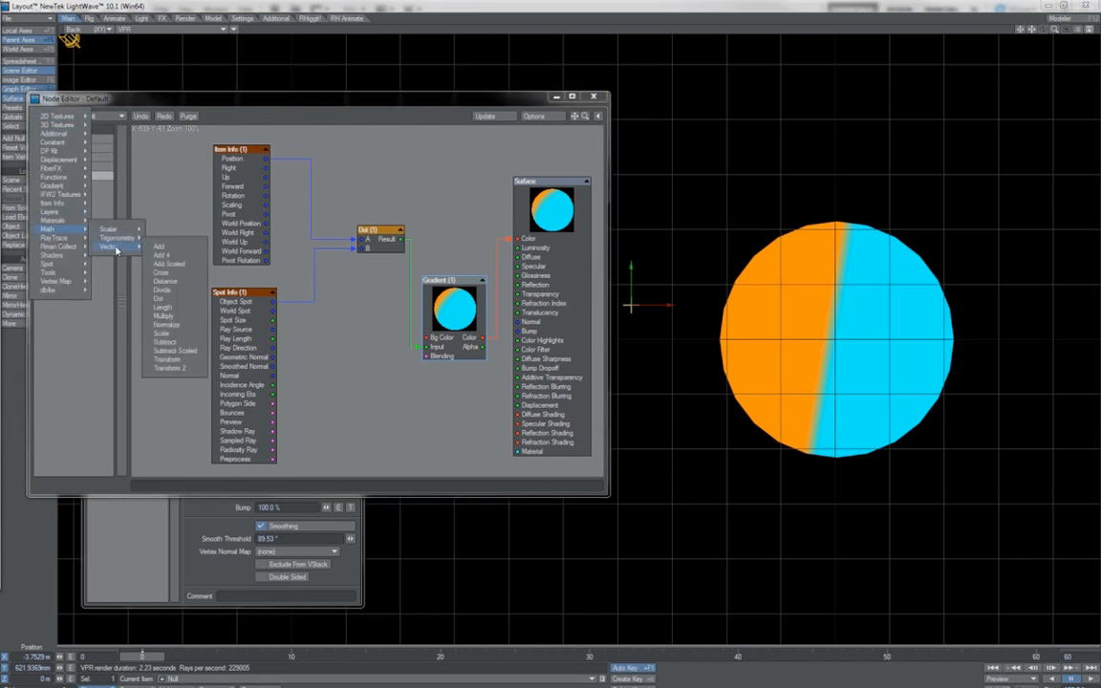
click(186, 328)
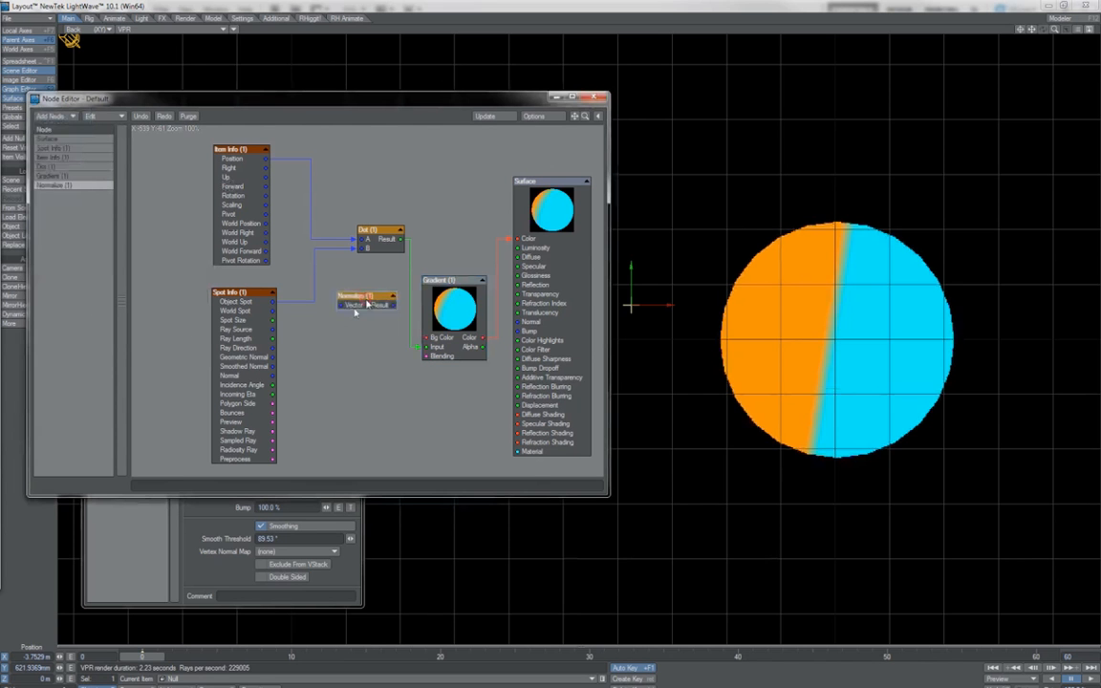
key(ctrl+c)
key(ctrl+v)
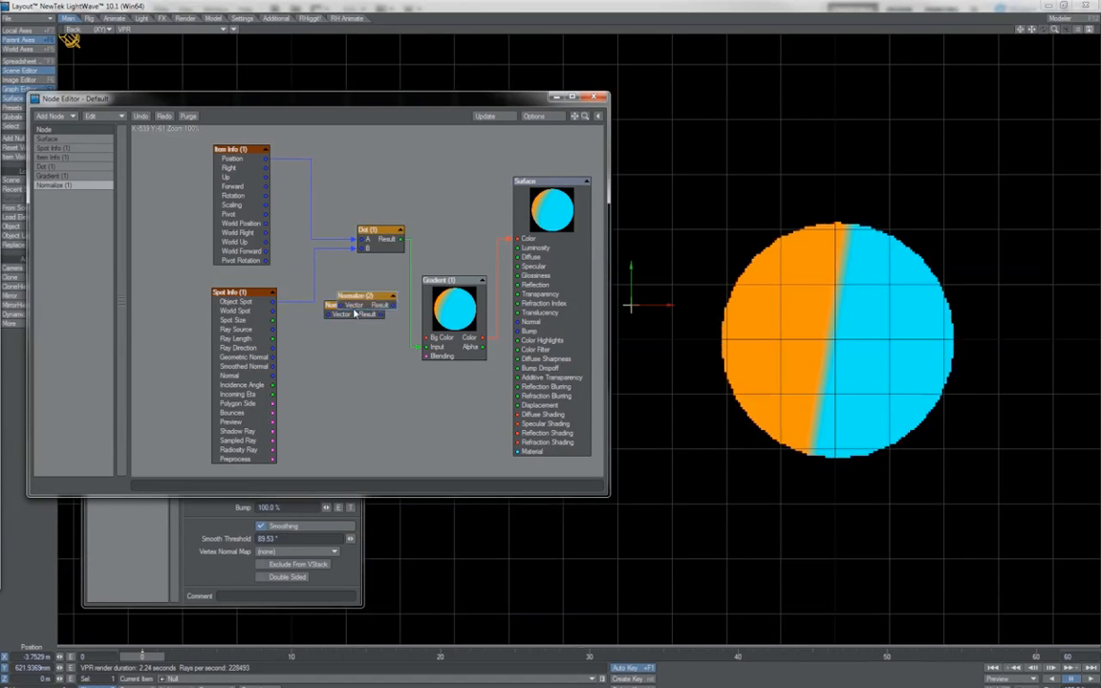
drag(366, 303, 336, 187)
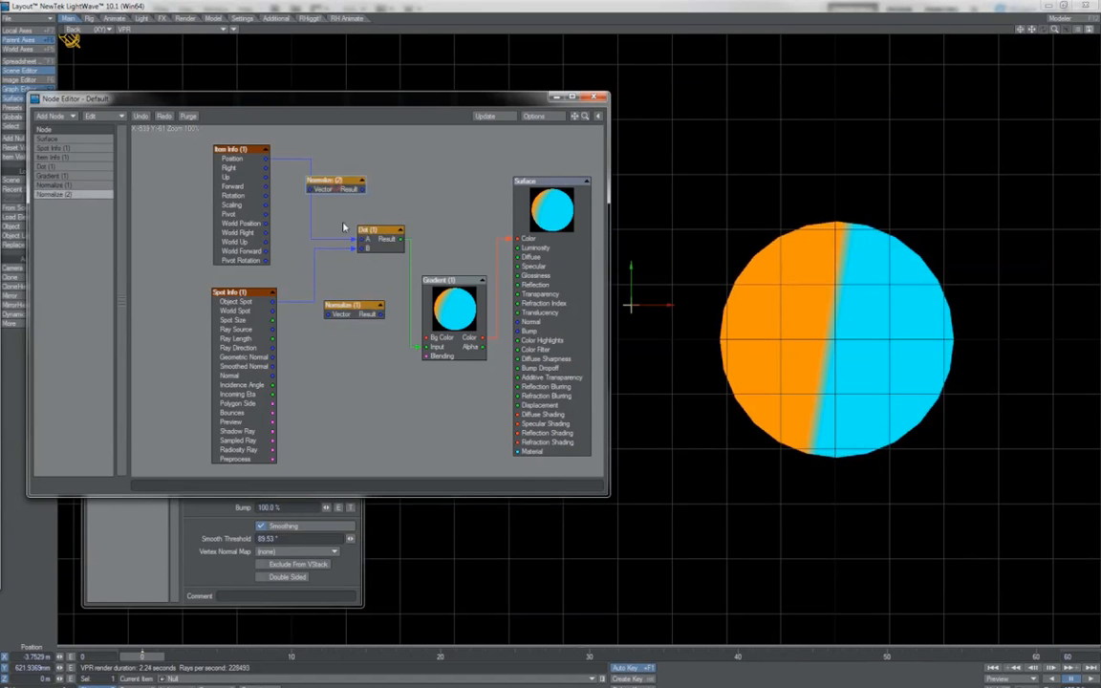
Step: Route Item Info's Position through the upper Normalize node into Dot's A input, and slide the null along X to about -4.16 m
mouse_move(354, 239)
mouse_down()
mouse_move(314, 191)
mouse_move(361, 239)
mouse_up()
drag(668, 305, 583, 304)
drag(396, 304, 663, 305)
click(829, 313)
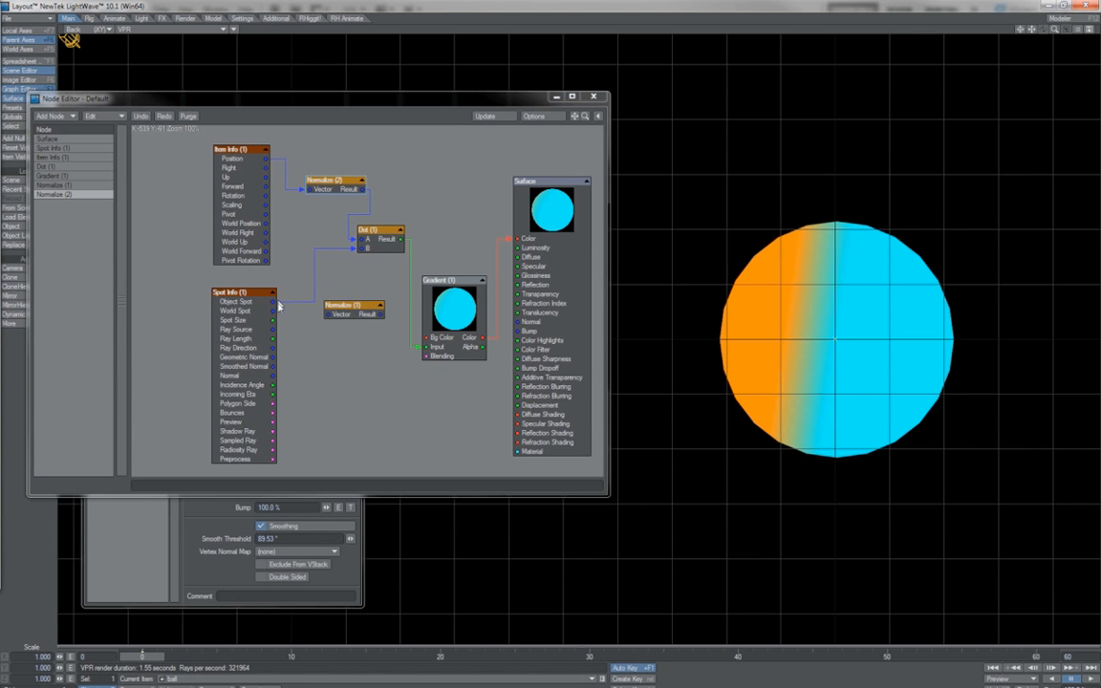
Step: Route Spot Info's Object Spot through the lower Normalize node into Dot's B input
drag(274, 302, 364, 247)
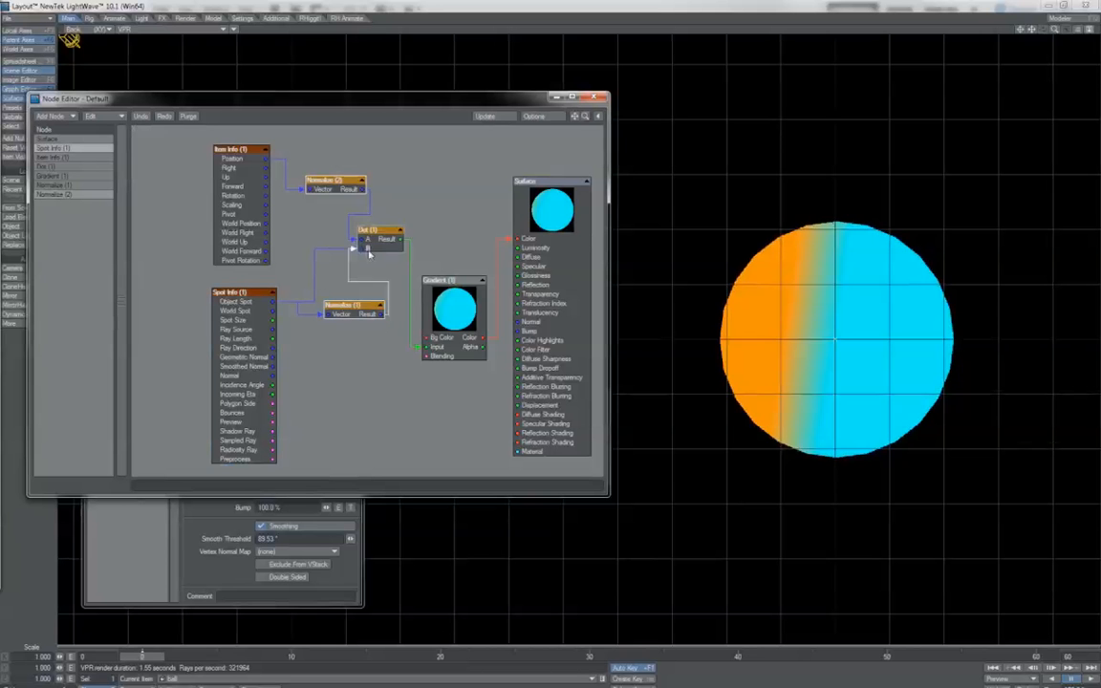
click(347, 308)
mouse_move(347, 308)
mouse_down()
mouse_move(317, 295)
mouse_move(327, 301)
mouse_up()
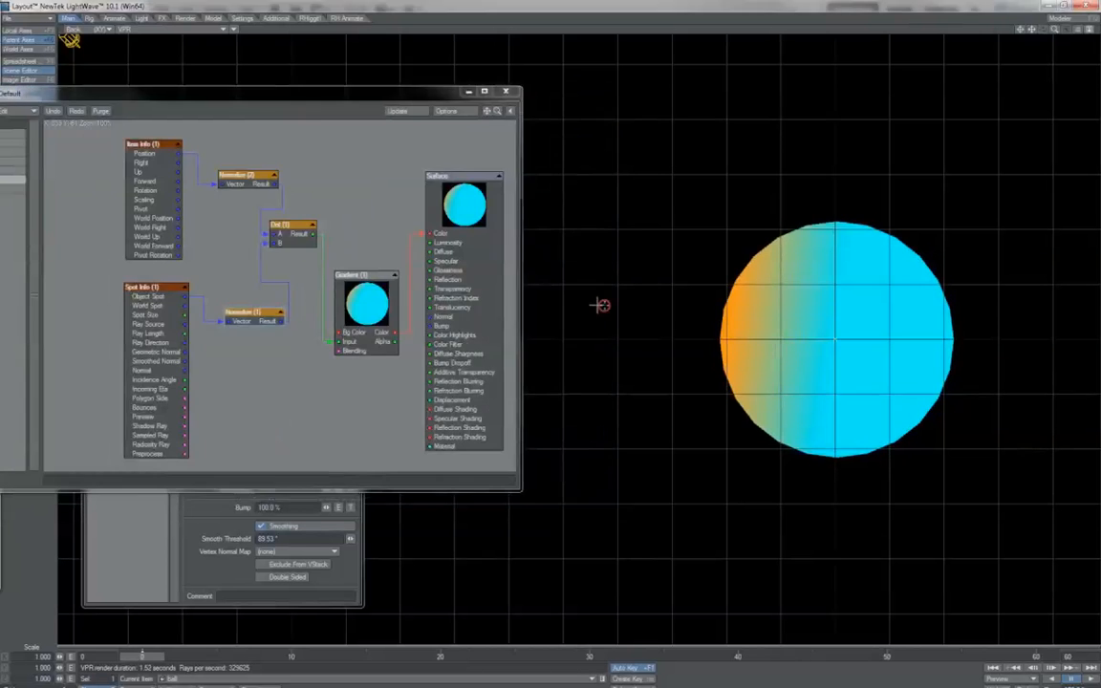
Step: Reselect the null and move it below the ball's centre to about X -3.29 m, Y -2.06 m
click(598, 305)
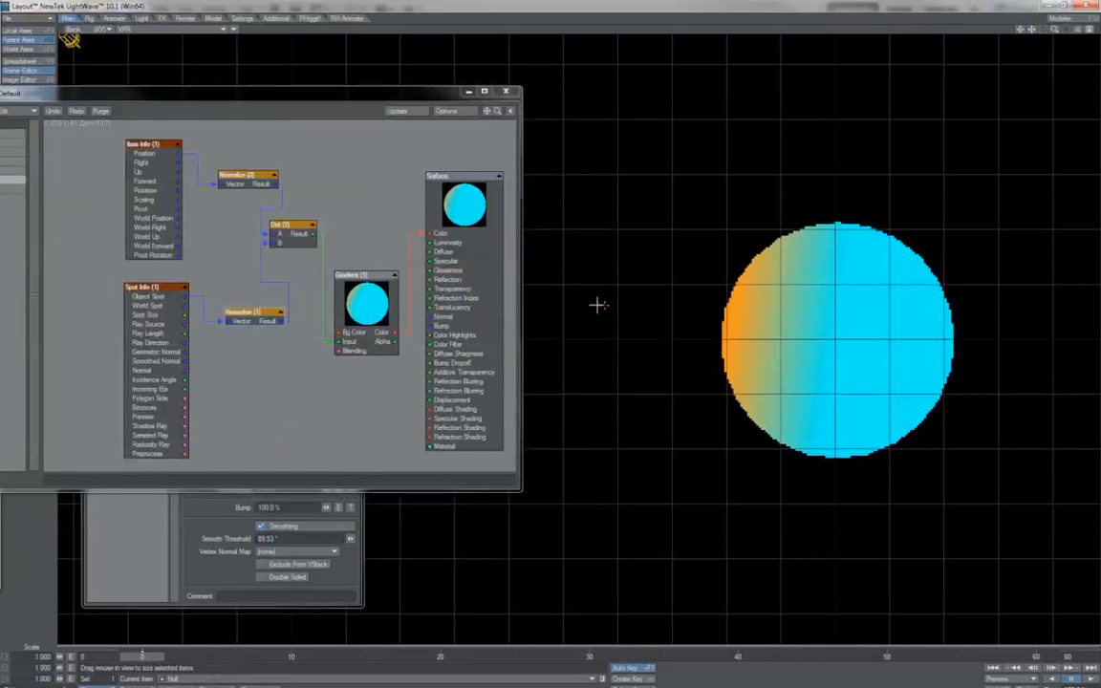
key(t)
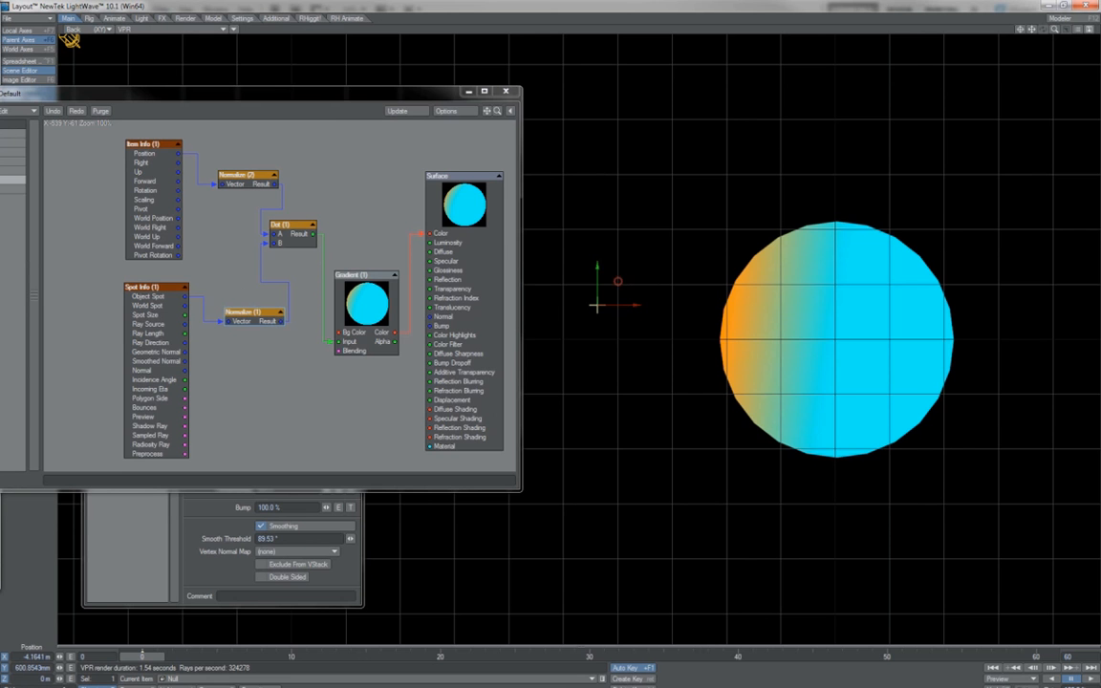
mouse_move(557, 256)
mouse_down()
mouse_move(659, 296)
mouse_move(710, 284)
mouse_move(792, 191)
mouse_move(891, 191)
mouse_move(983, 444)
mouse_move(877, 547)
mouse_move(736, 508)
mouse_move(690, 369)
mouse_move(700, 186)
mouse_move(567, 147)
mouse_move(646, 186)
mouse_move(705, 253)
mouse_move(673, 449)
mouse_move(798, 560)
mouse_move(990, 423)
mouse_move(890, 189)
mouse_move(638, 185)
mouse_move(726, 450)
mouse_move(656, 452)
mouse_up()
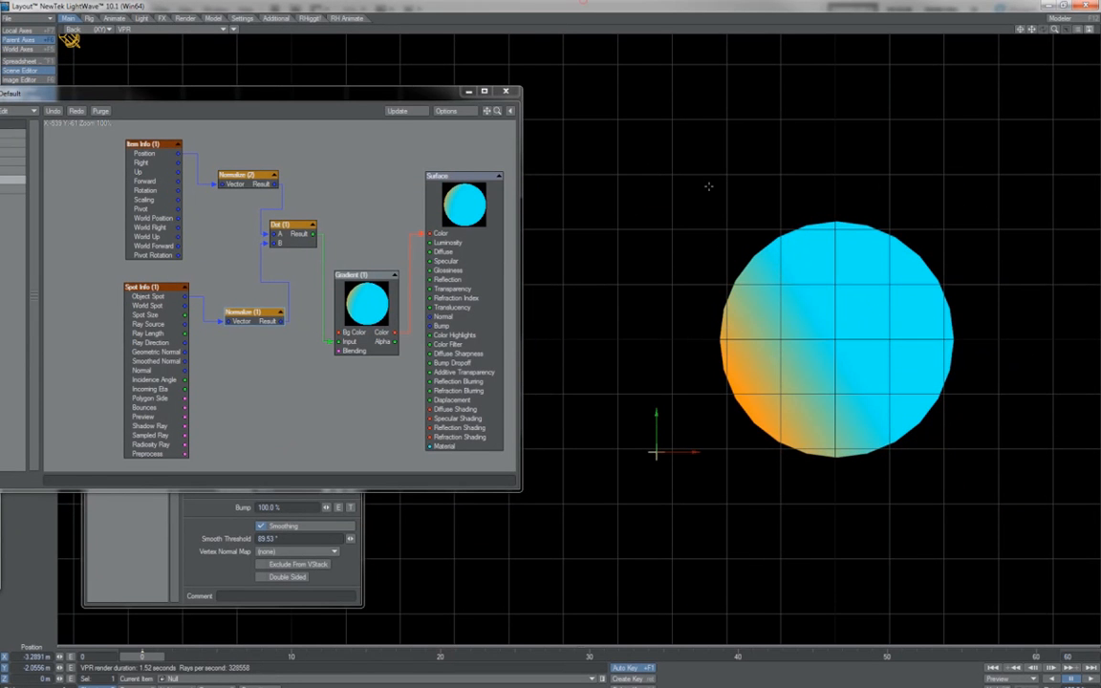
Step: Switch to the Perspective view and move the null around the ball, ending at about X -2.61 m, Y -0.49 m
key(4)
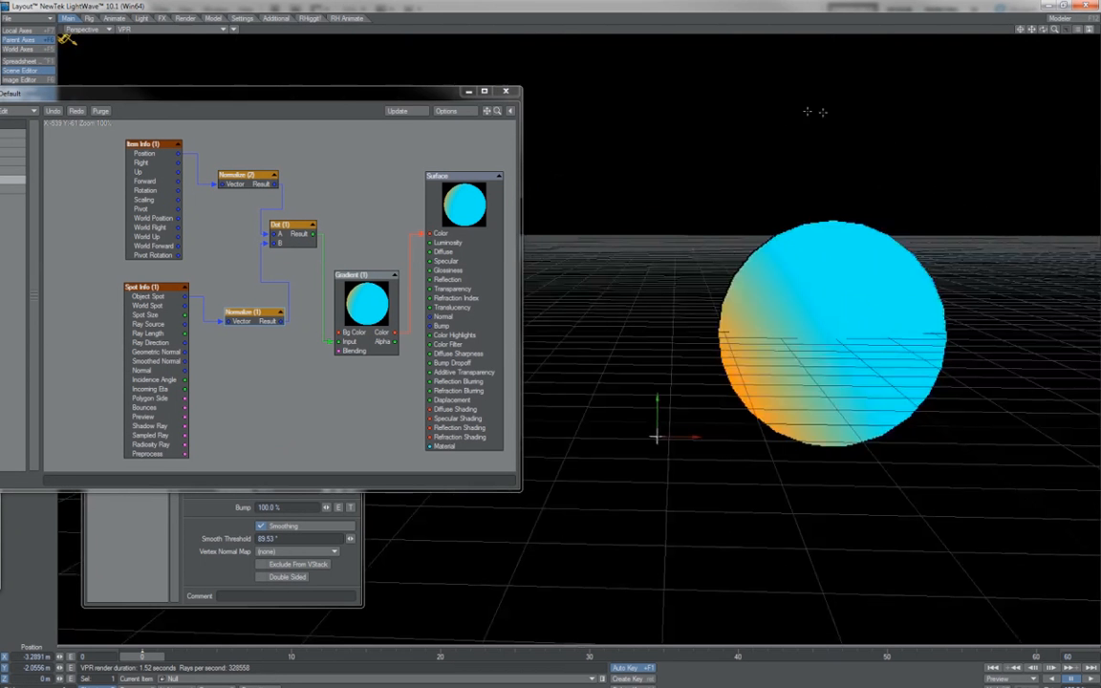
drag(1042, 29, 1024, 37)
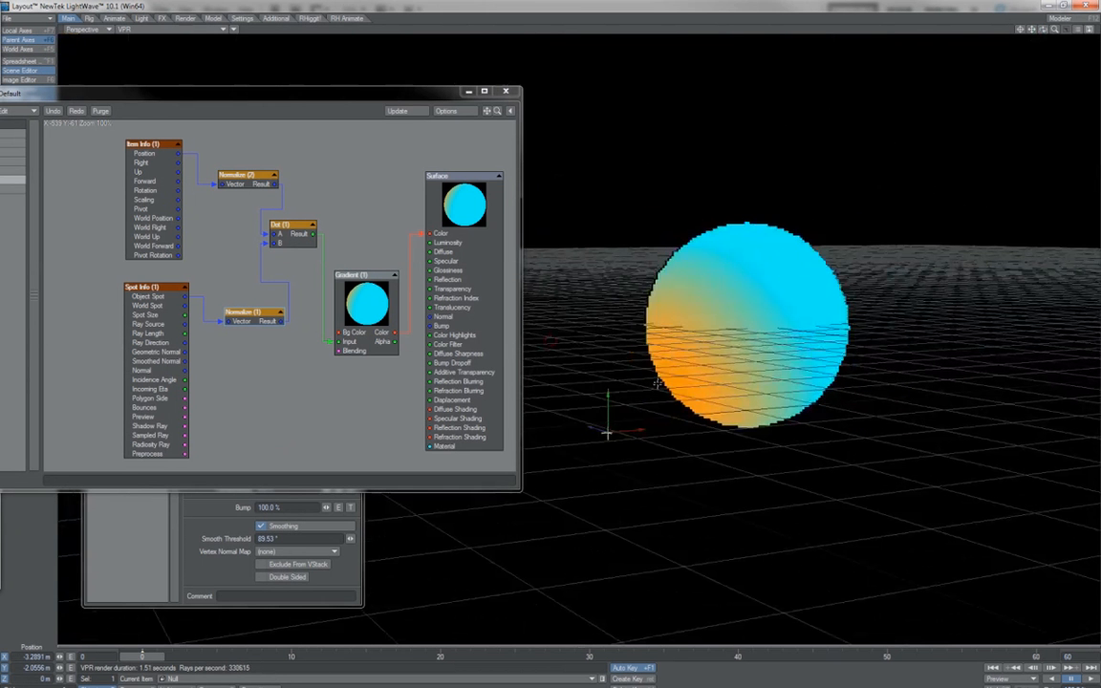
drag(609, 394, 609, 170)
drag(643, 209, 913, 208)
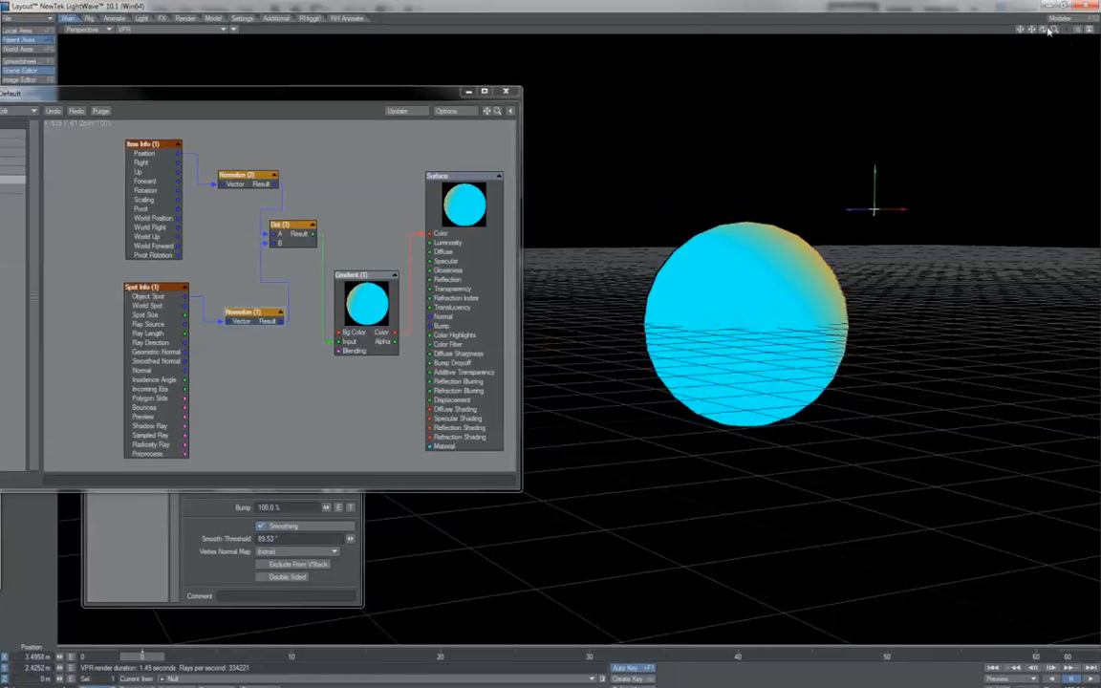
mouse_move(1044, 30)
mouse_down()
mouse_move(1076, 8)
mouse_move(1047, 48)
mouse_up()
mouse_move(983, 174)
mouse_down()
mouse_move(975, 444)
mouse_move(957, 478)
mouse_move(709, 484)
mouse_up()
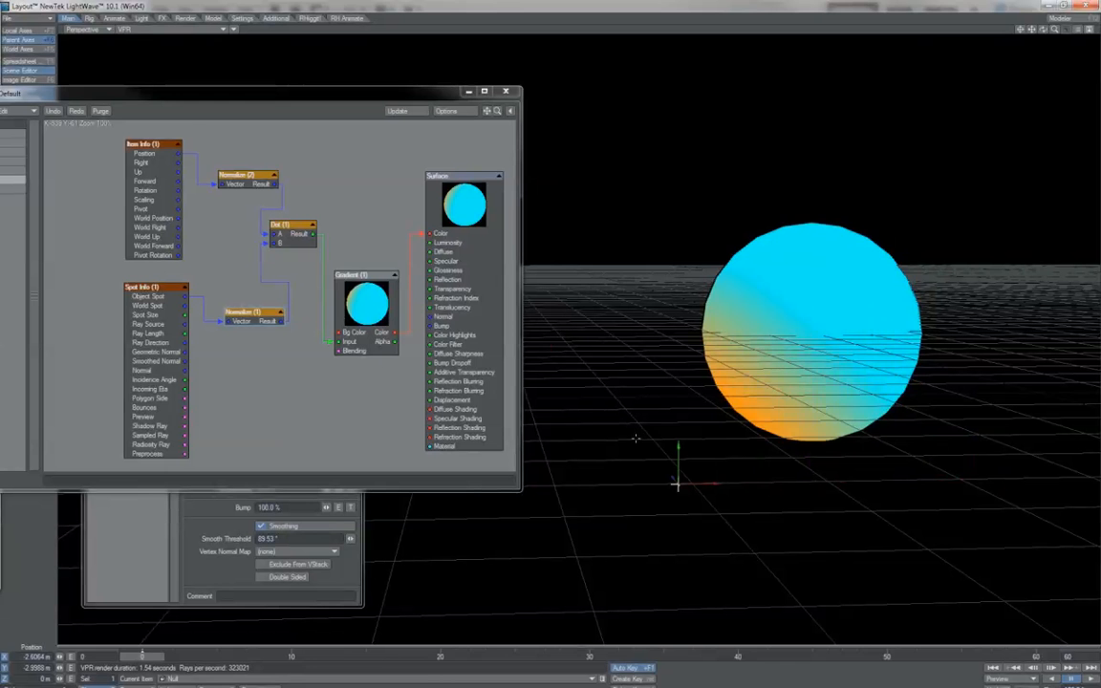
drag(679, 450, 680, 322)
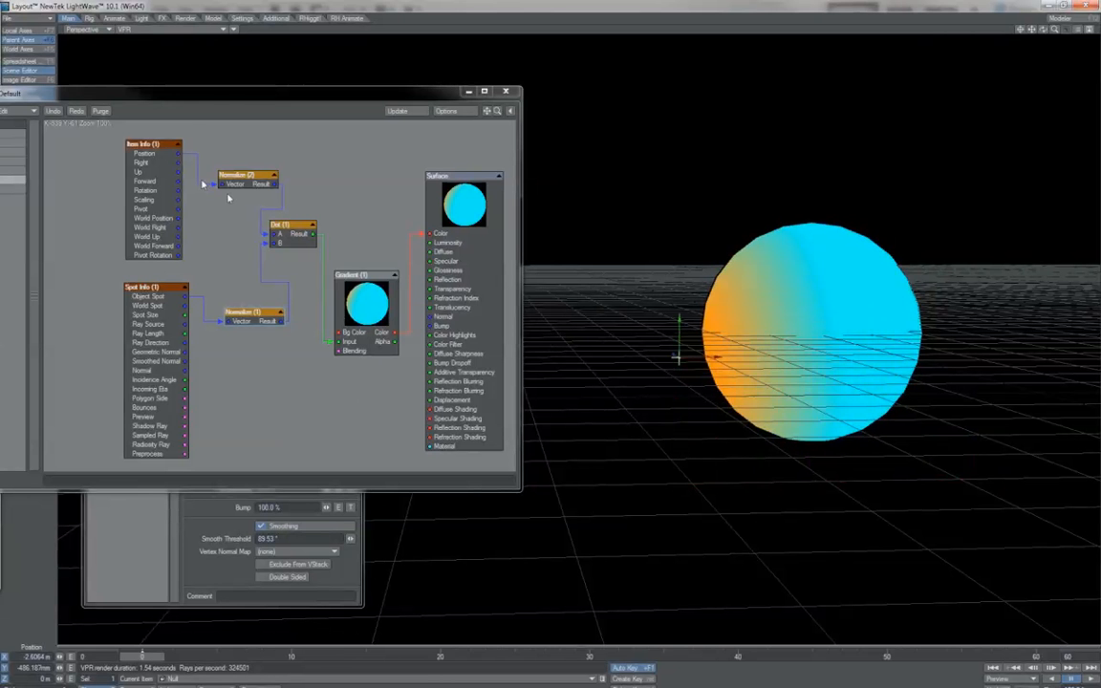
Step: Bring the null to about Z -3.60 m and sweep it across above the ball, ending at about X -4.85 m, Y 3.30 m
mouse_move(720, 358)
mouse_down()
mouse_move(658, 357)
mouse_move(690, 378)
mouse_move(967, 376)
mouse_move(618, 375)
mouse_move(992, 374)
mouse_move(997, 148)
mouse_up()
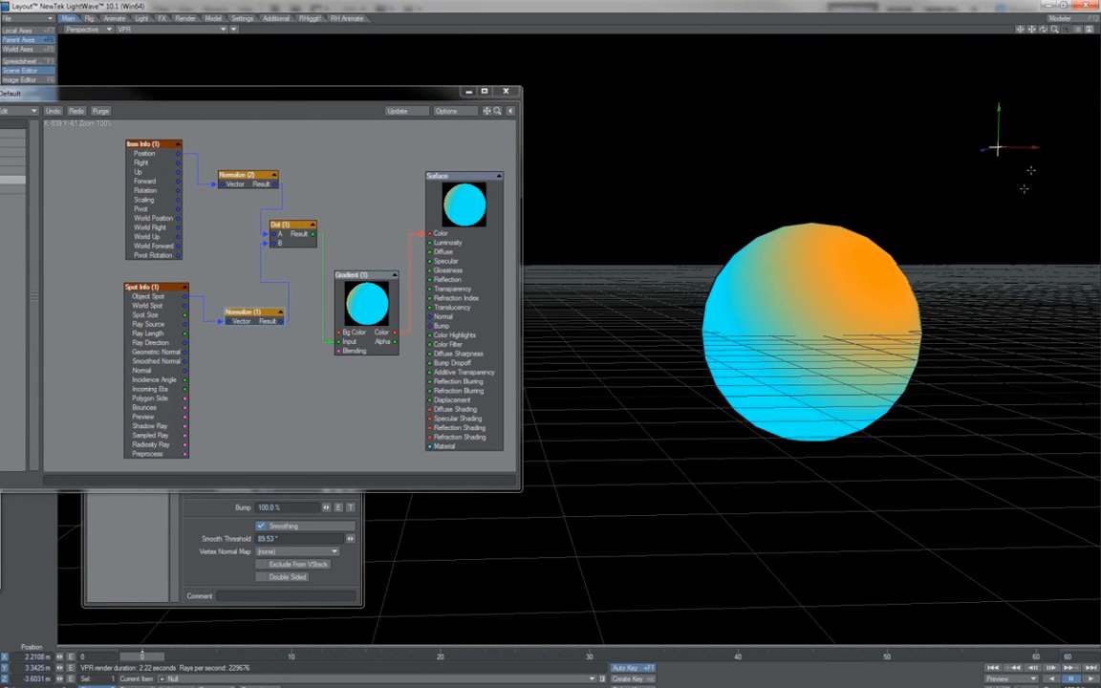
drag(1037, 147, 746, 146)
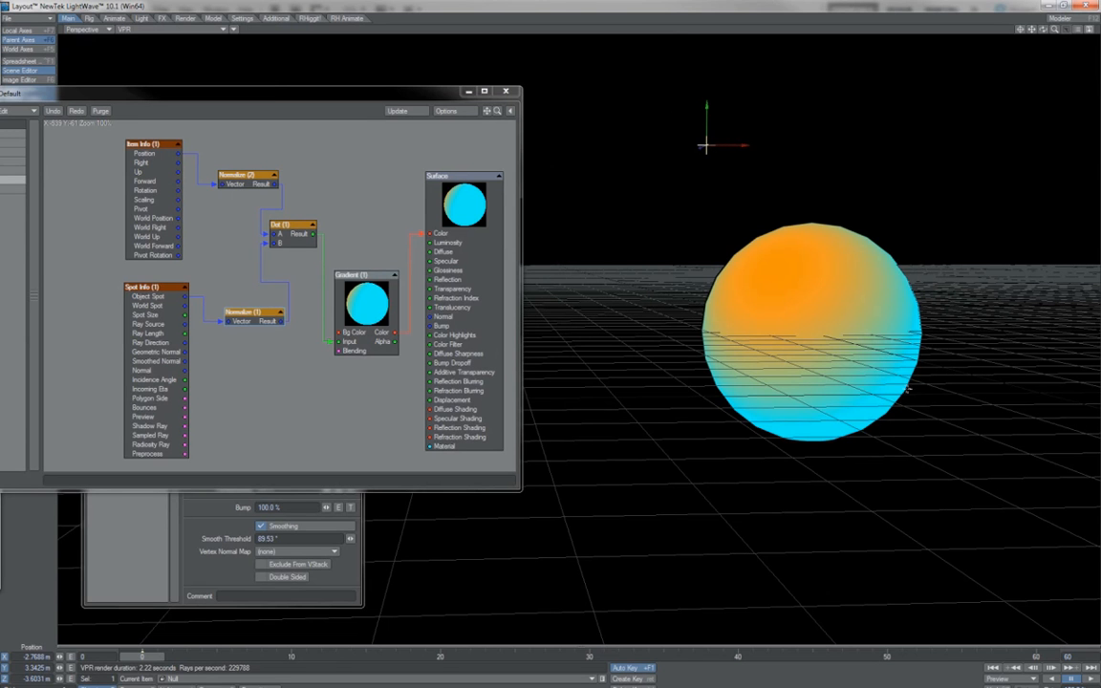
click(713, 111)
mouse_move(713, 112)
mouse_down()
mouse_move(713, 329)
mouse_move(713, 172)
mouse_move(742, 186)
mouse_move(962, 188)
mouse_up()
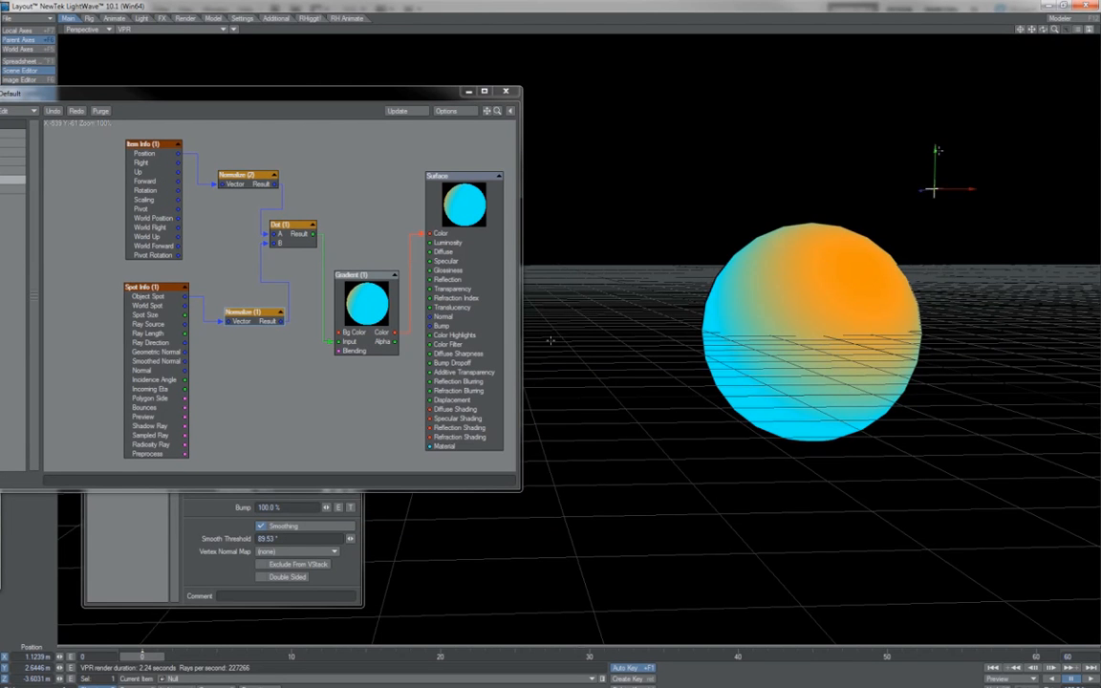
drag(940, 176, 581, 147)
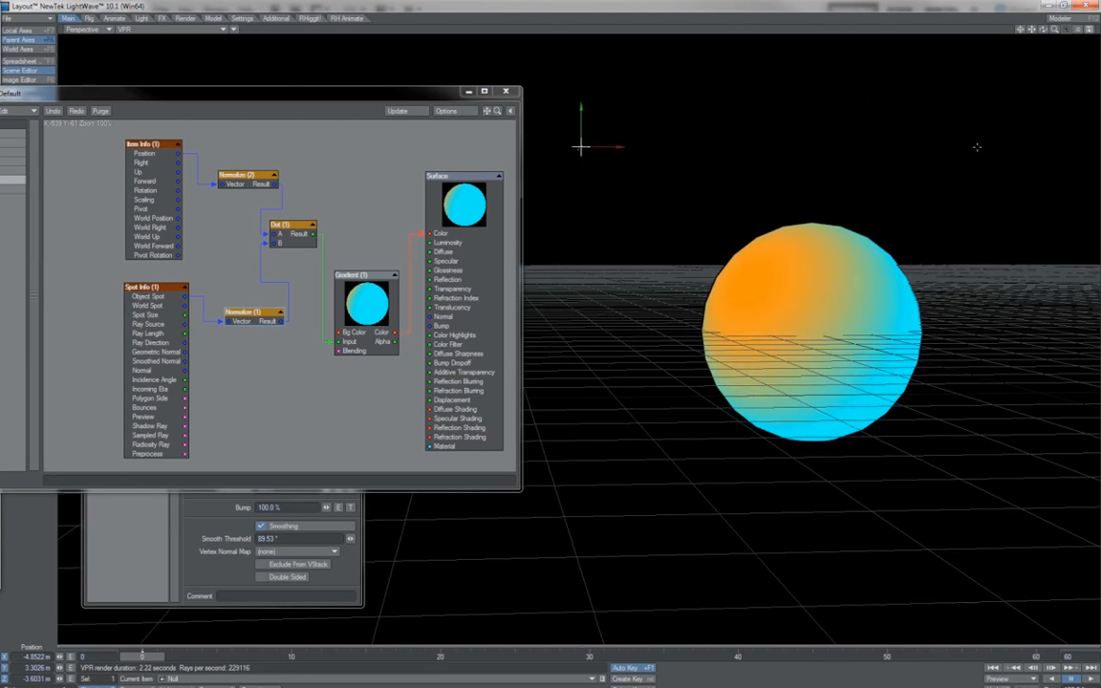